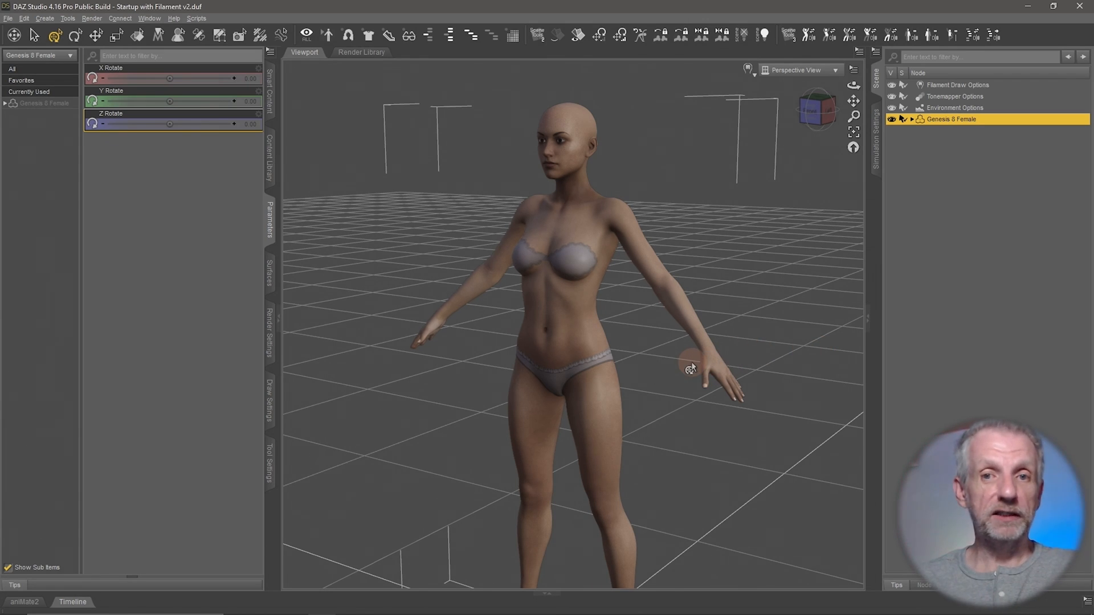
- Set Genesis 8 Female's Resolution Level to Base and show the available levels in its Mesh Resolution settings
mouse_move(689, 391)
middle_down()
mouse_move(682, 373)
mouse_move(682, 388)
middle_up()
scroll(689, 392, down, 2)
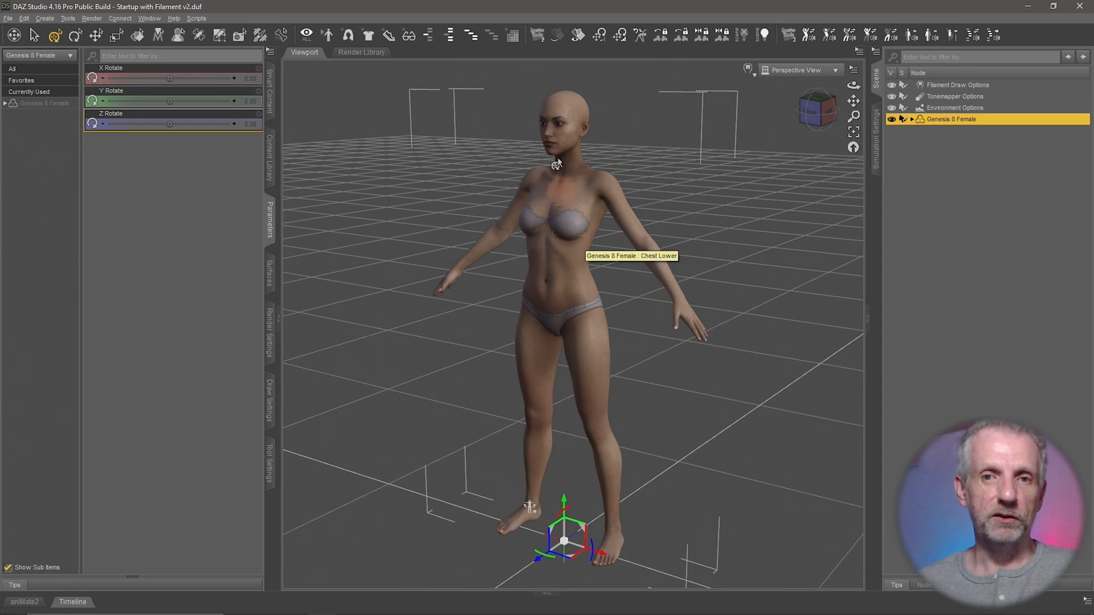
click(515, 41)
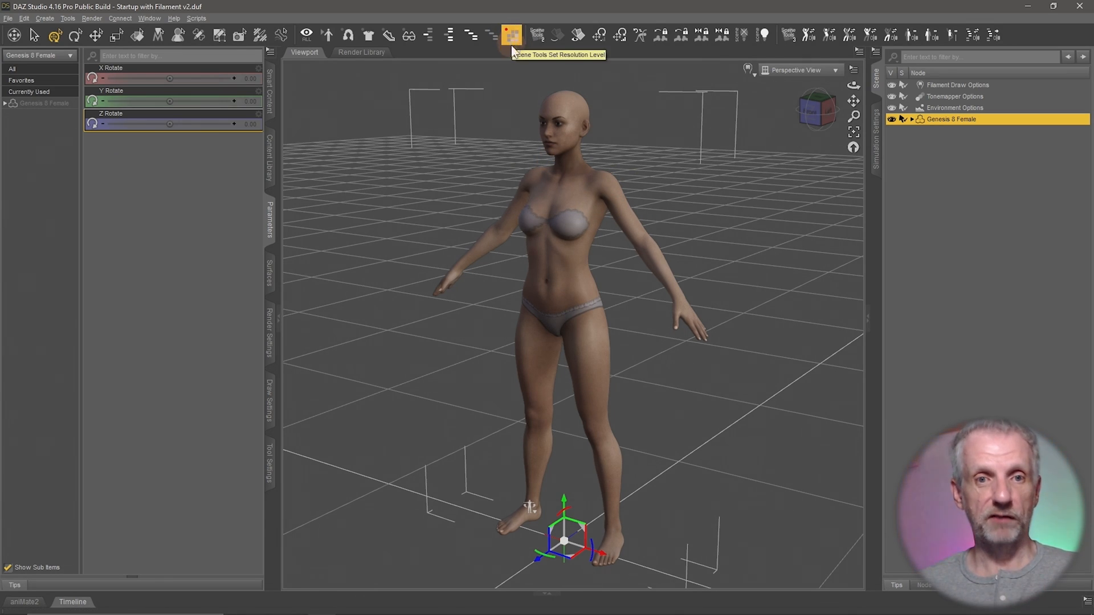
click(44, 104)
click(37, 114)
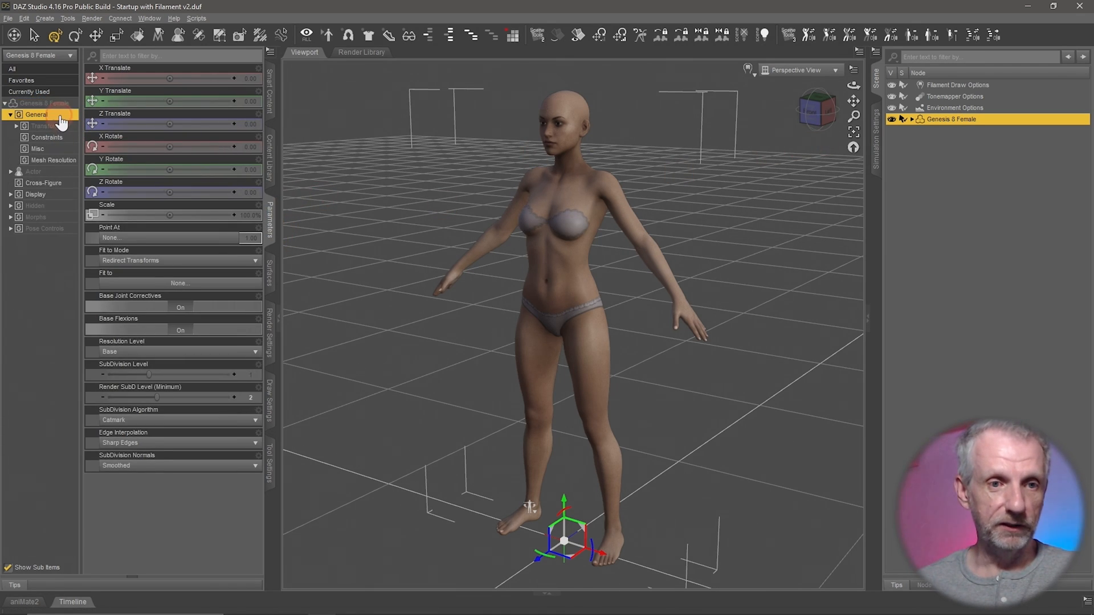
click(54, 160)
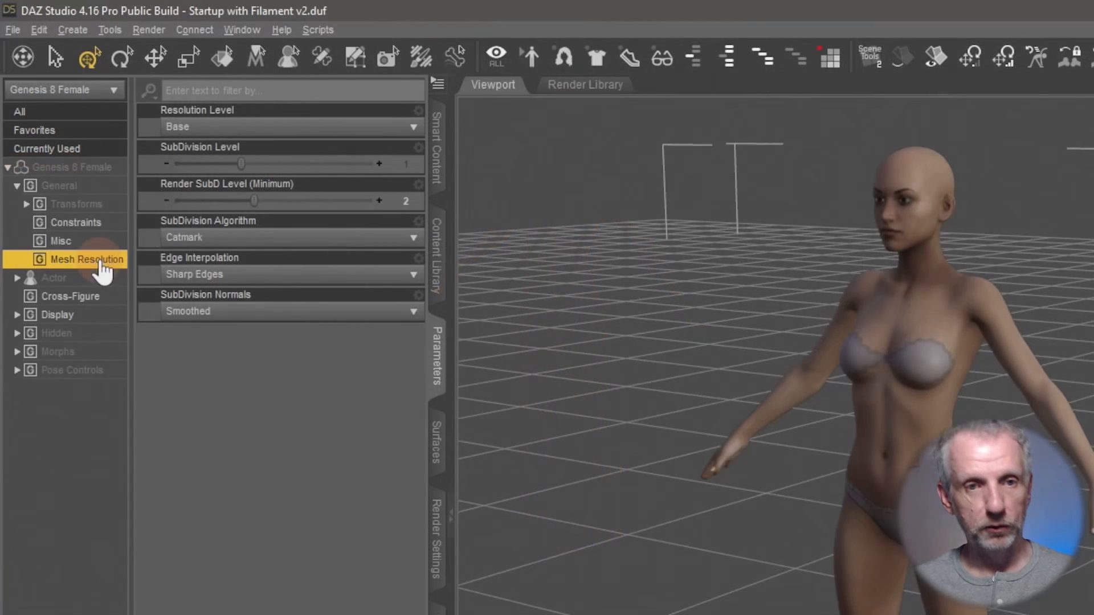
click(306, 135)
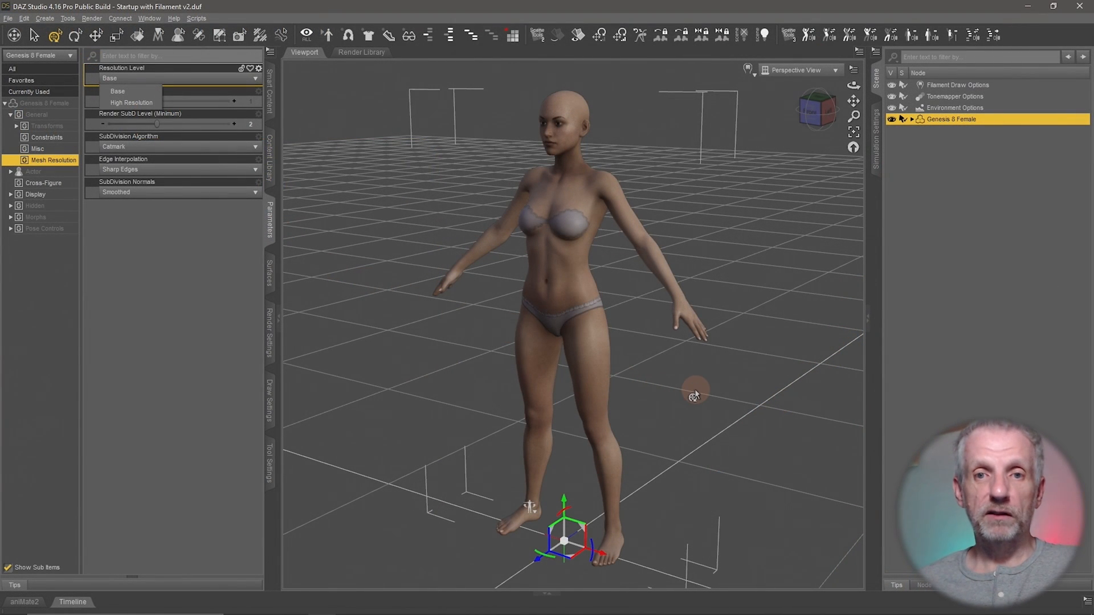
- Raise the figure's left arm forward to about shoulder height by pulling its hand in a side view
click(54, 37)
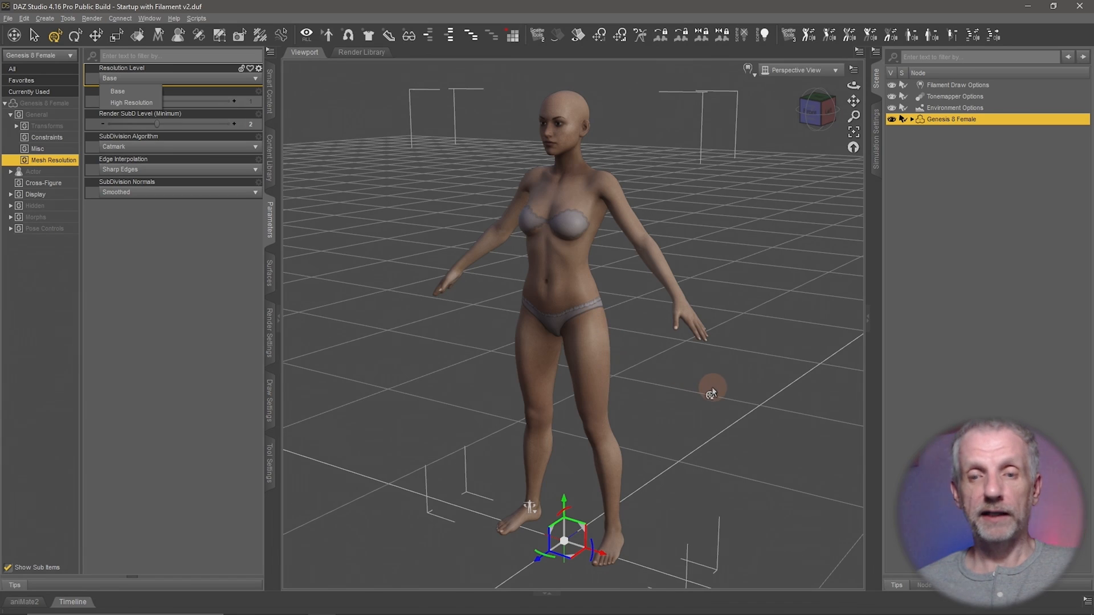
middle_drag(719, 394, 722, 406)
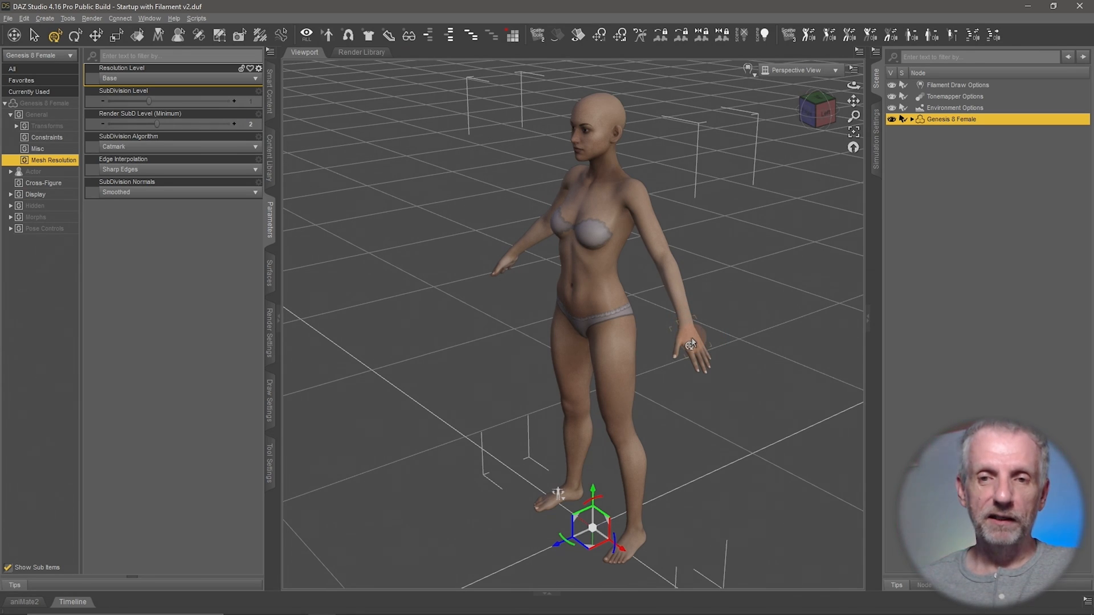
middle_drag(690, 343, 694, 346)
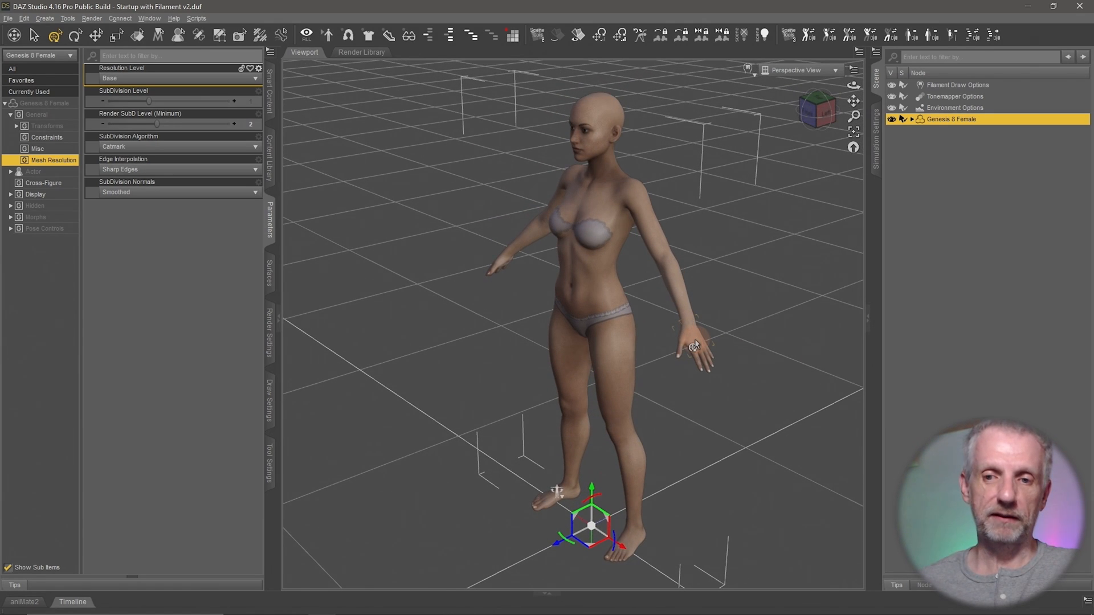
drag(610, 348, 671, 297)
middle_drag(621, 294, 649, 283)
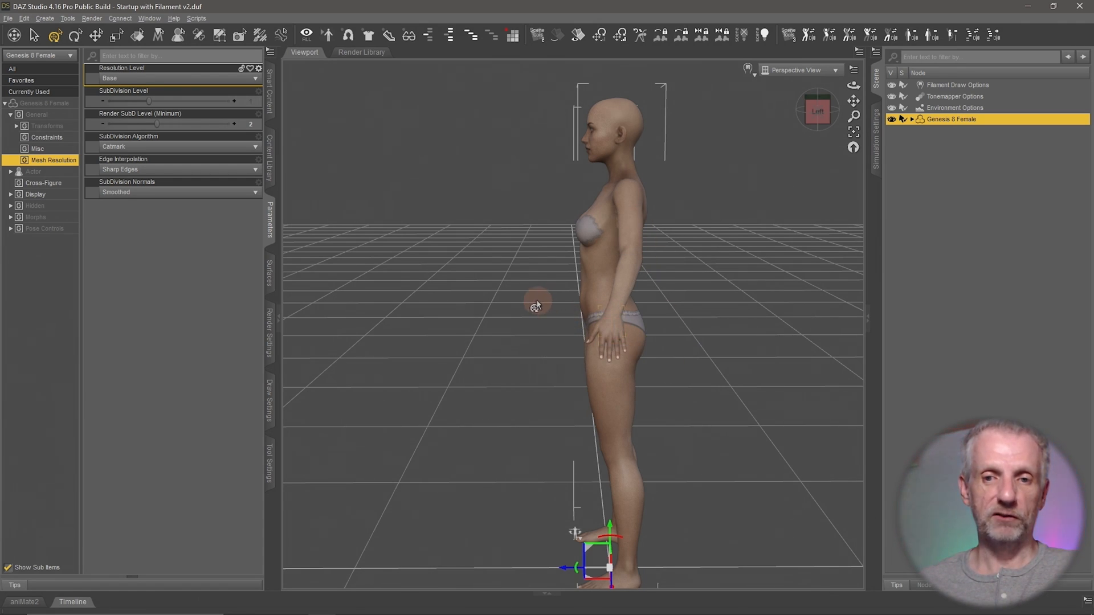
drag(513, 284, 505, 249)
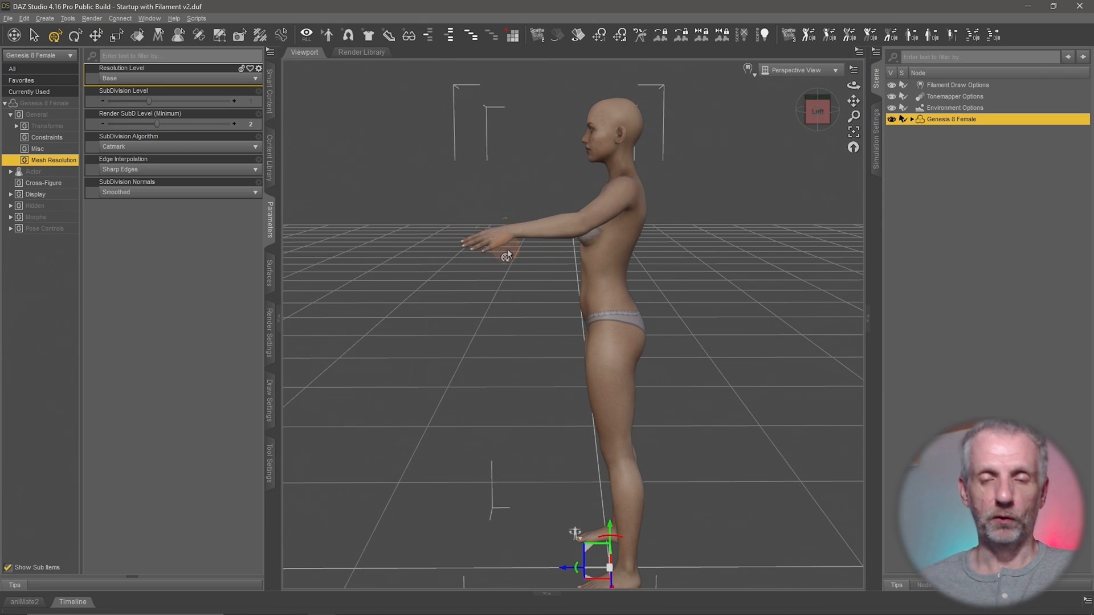
- Adjust the raised left arm's direction by pulling the hand from above and from the side
middle_drag(489, 358, 489, 358)
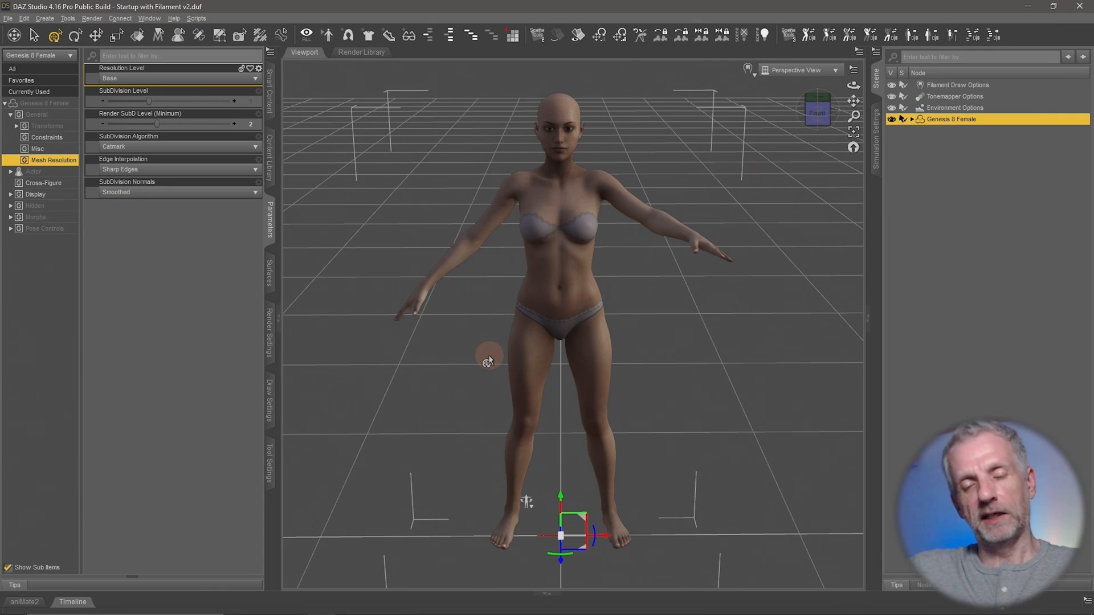
middle_drag(488, 360, 652, 268)
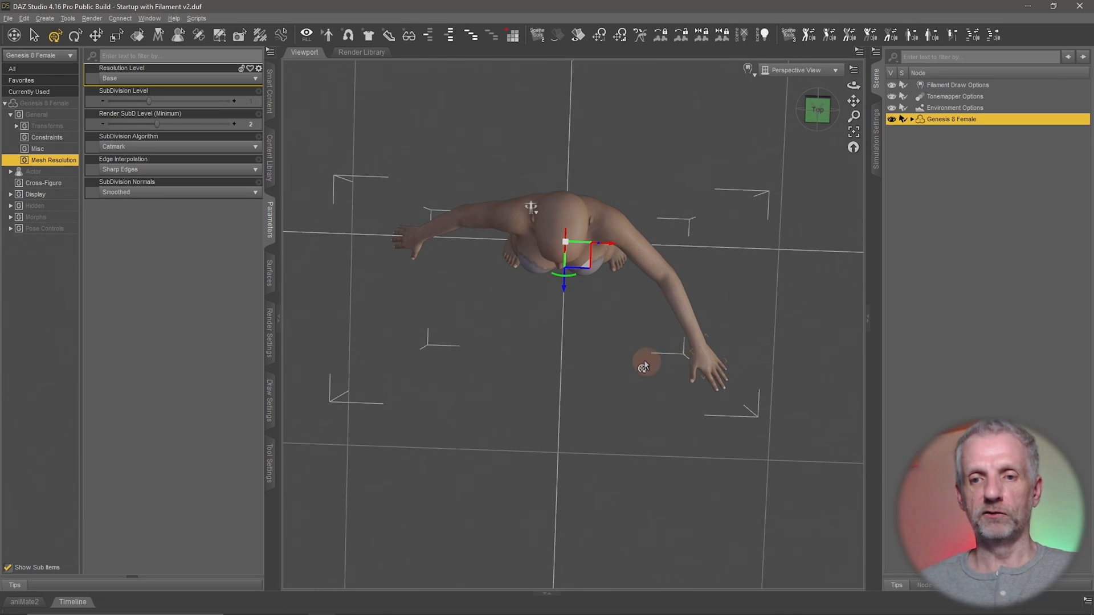
drag(623, 357, 634, 411)
middle_drag(634, 408, 631, 368)
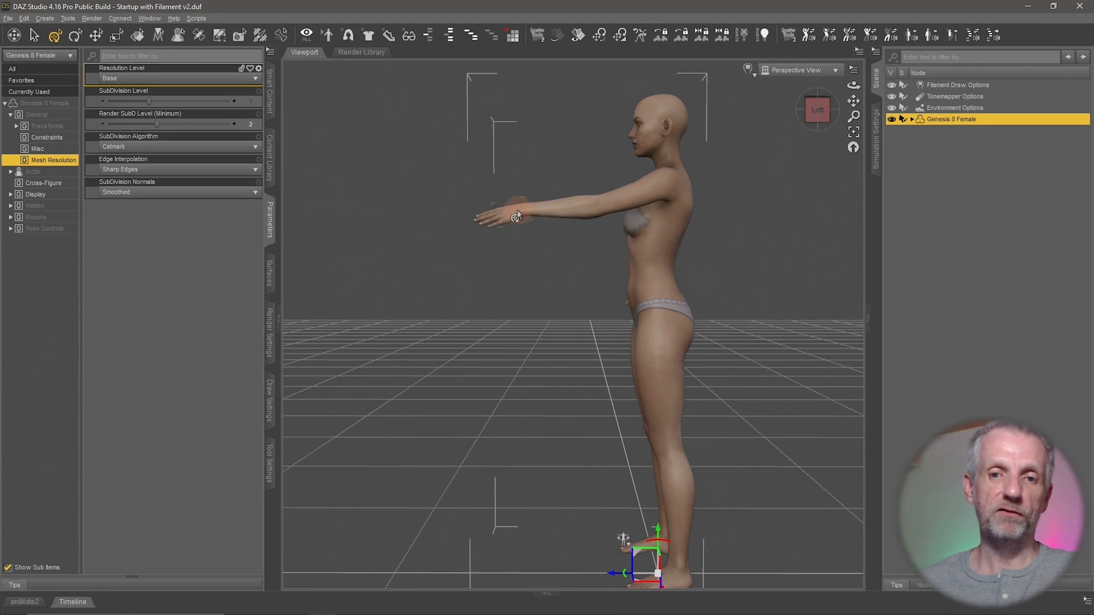
drag(450, 219, 402, 246)
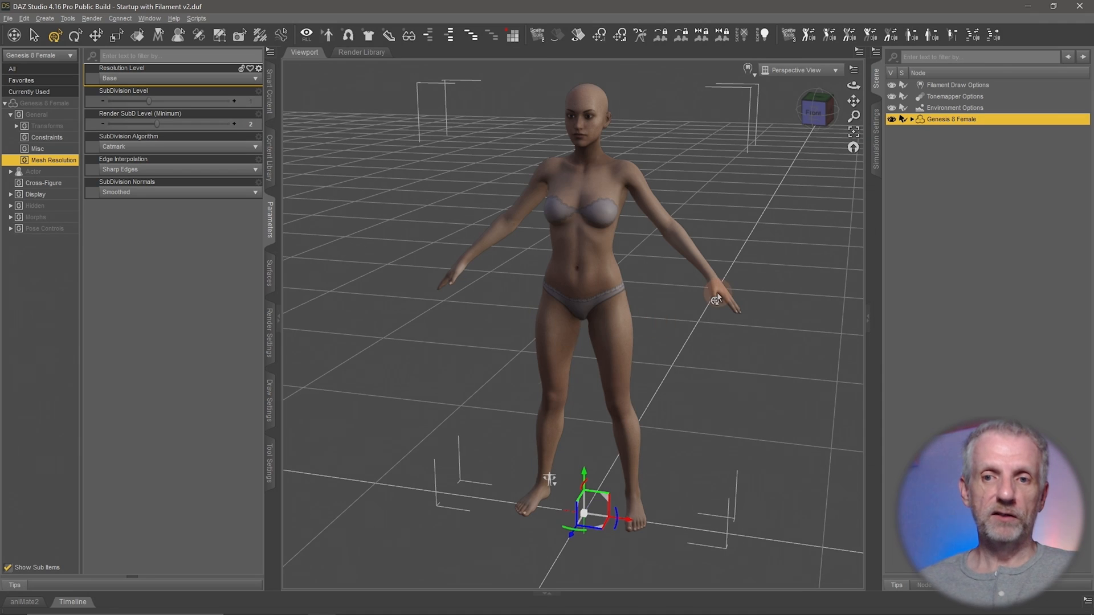
- Select Left Shoulder Bend, rotate the arm up to a Bend of about 42, and lower it to about -0.56
click(647, 210)
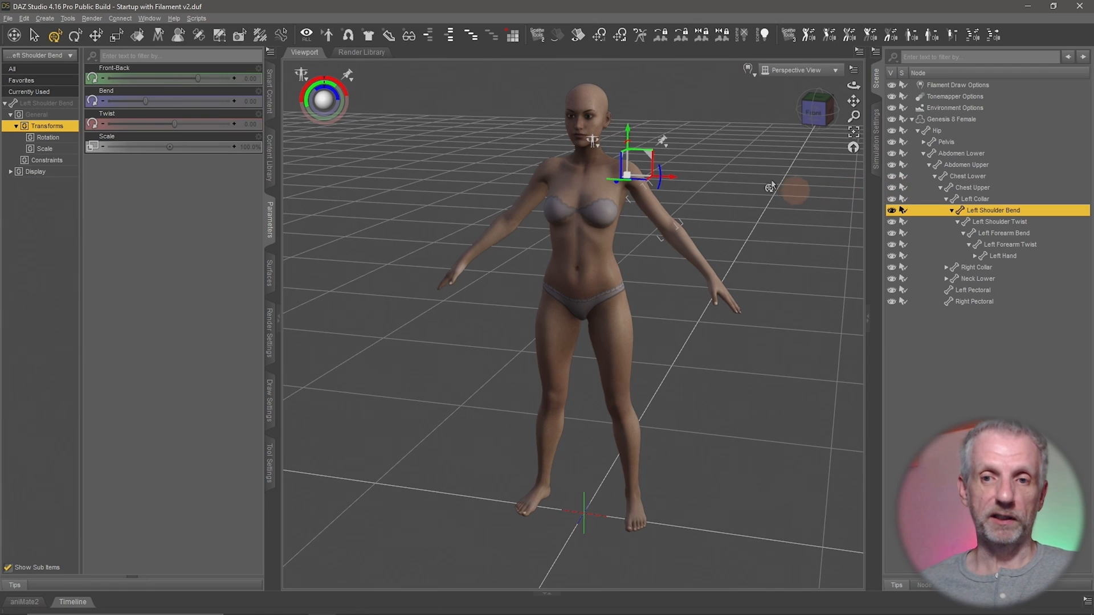
mouse_move(659, 188)
mouse_down()
mouse_move(656, 160)
mouse_move(662, 188)
mouse_move(632, 173)
mouse_move(658, 188)
mouse_move(655, 154)
mouse_move(661, 188)
mouse_move(647, 171)
mouse_move(649, 193)
mouse_up()
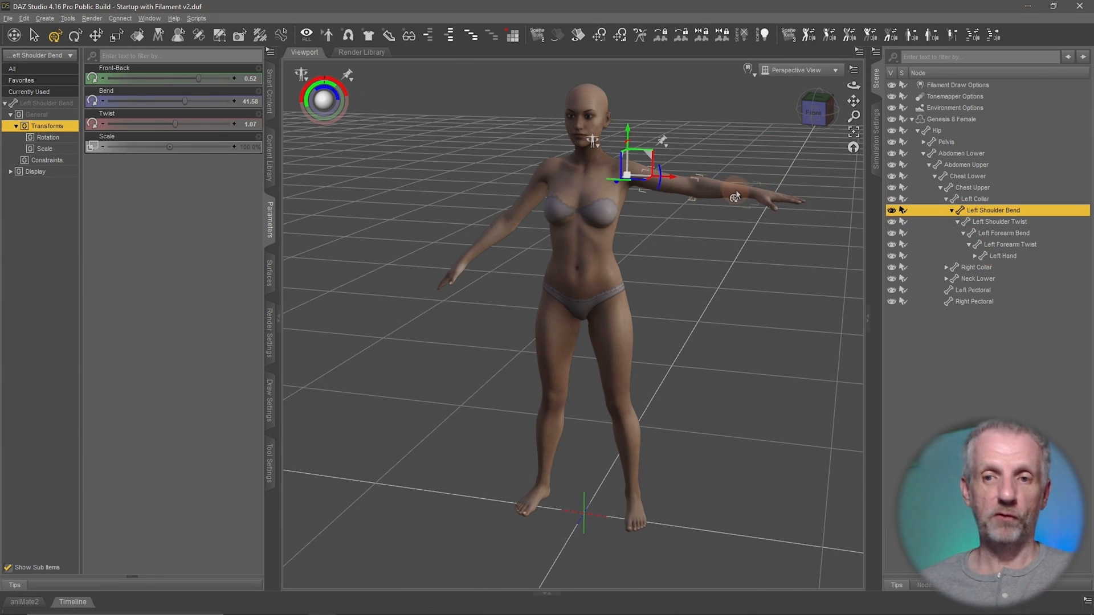
mouse_move(660, 196)
mouse_down()
mouse_move(656, 171)
mouse_move(661, 211)
mouse_move(633, 166)
mouse_move(662, 198)
mouse_up()
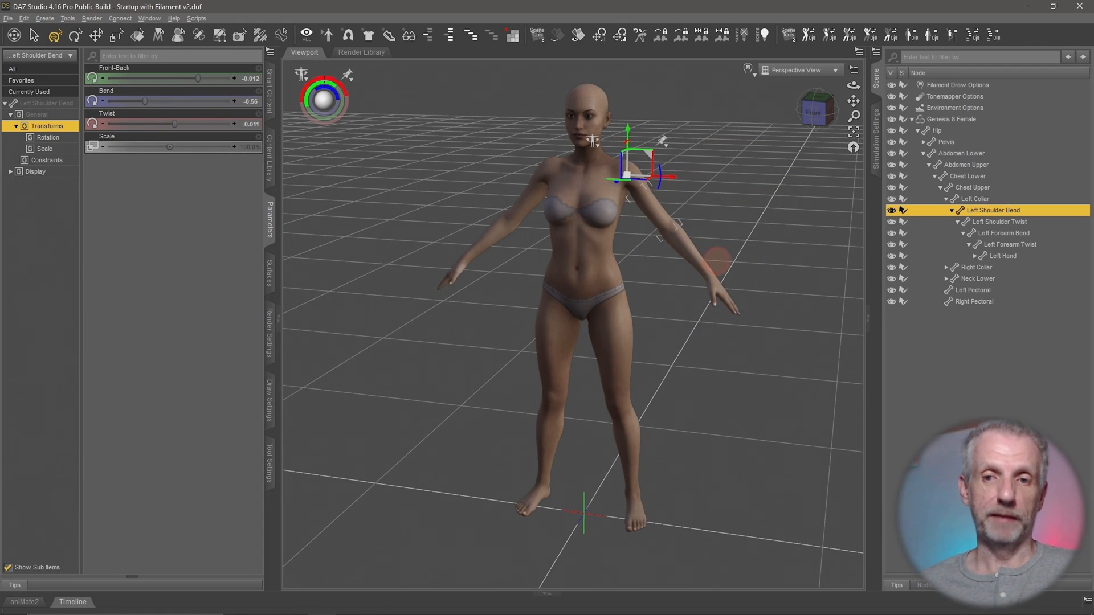
middle_drag(717, 261, 716, 267)
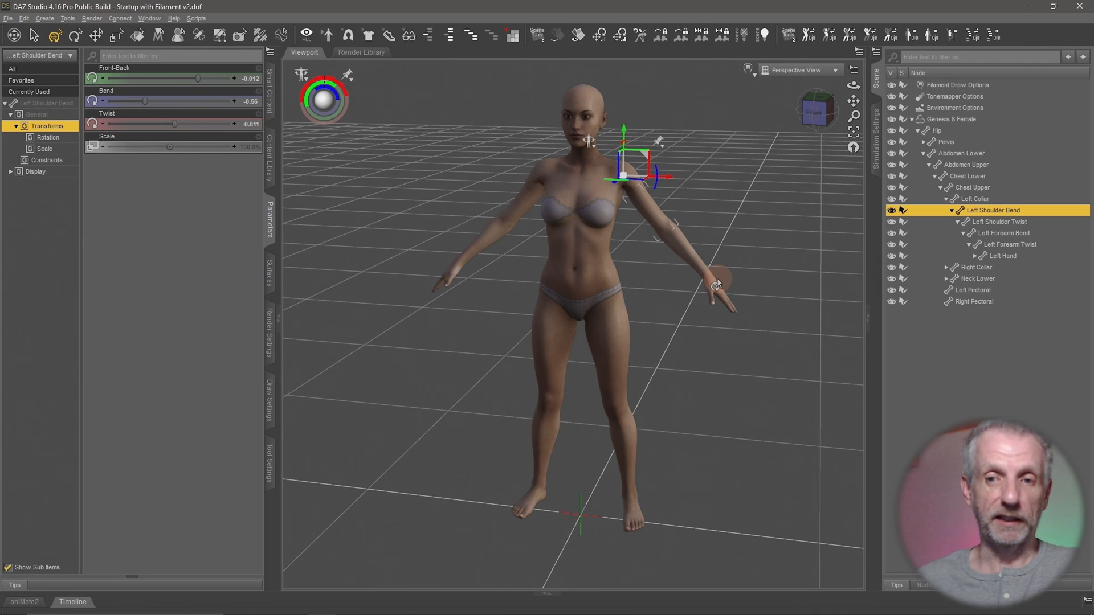
- Reselect the whole Genesis 8 Female figure, try posing it by pulling the left hand, and undo the distorted pose
click(720, 249)
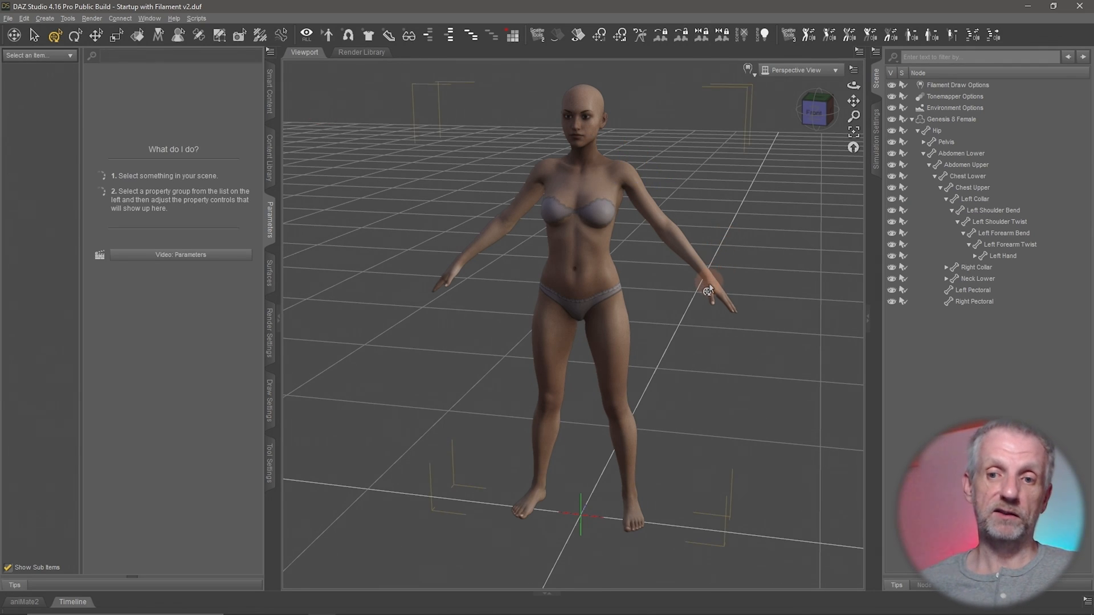
click(709, 288)
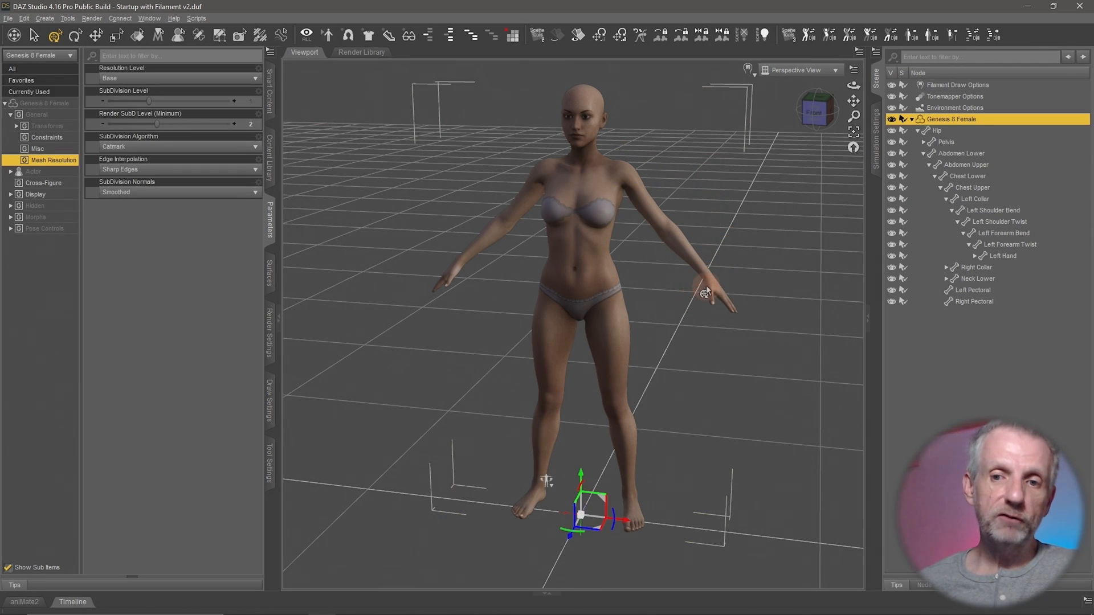
drag(740, 321, 606, 179)
key(ctrl+z)
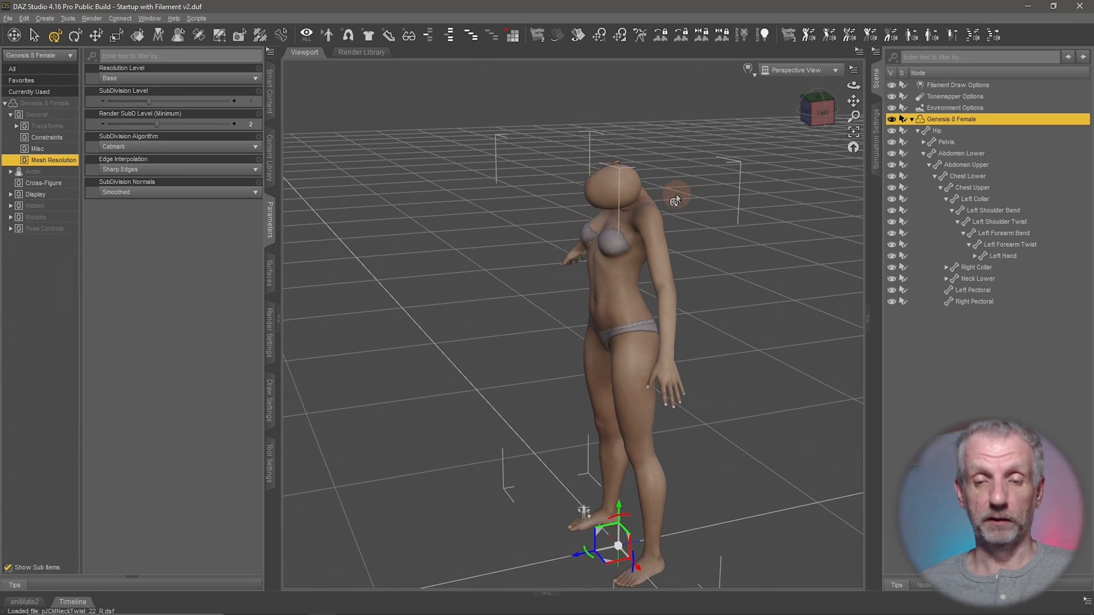
key(ctrl+z)
ctrl+alt+drag(549, 302, 640, 290)
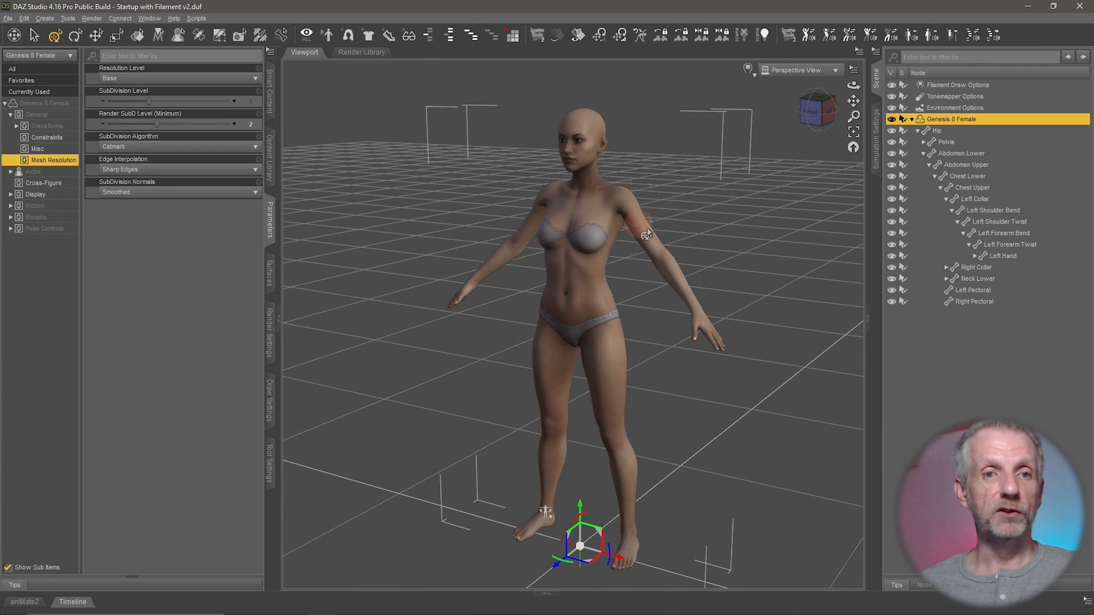
- Select the Left Shoulder Bend bone on the figure and bring the shoulder into close view
click(651, 250)
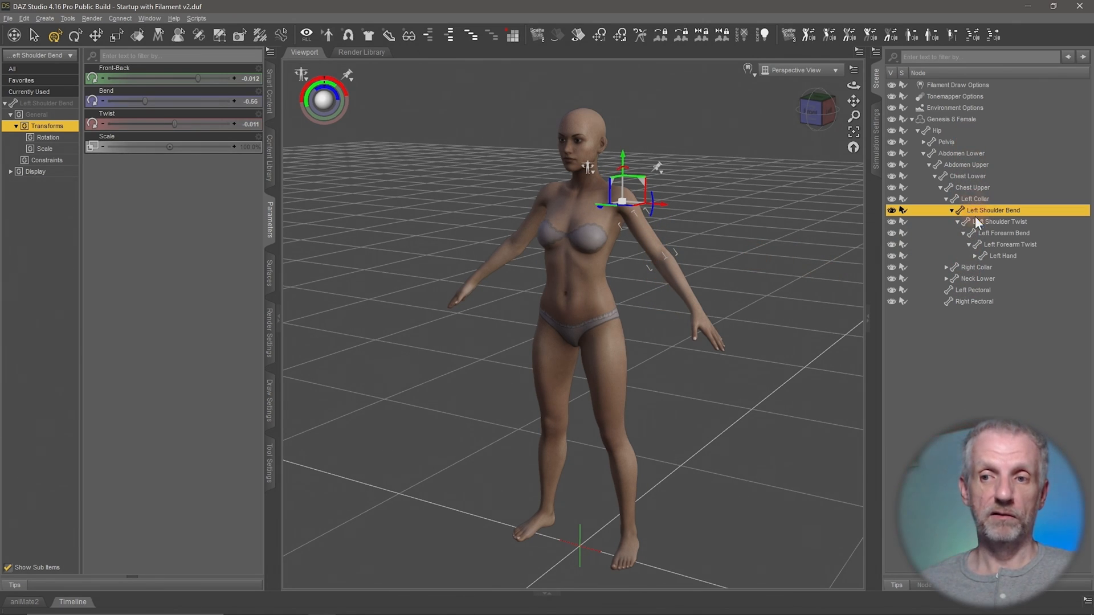
scroll(673, 249, up, 5)
middle_drag(672, 253, 587, 437)
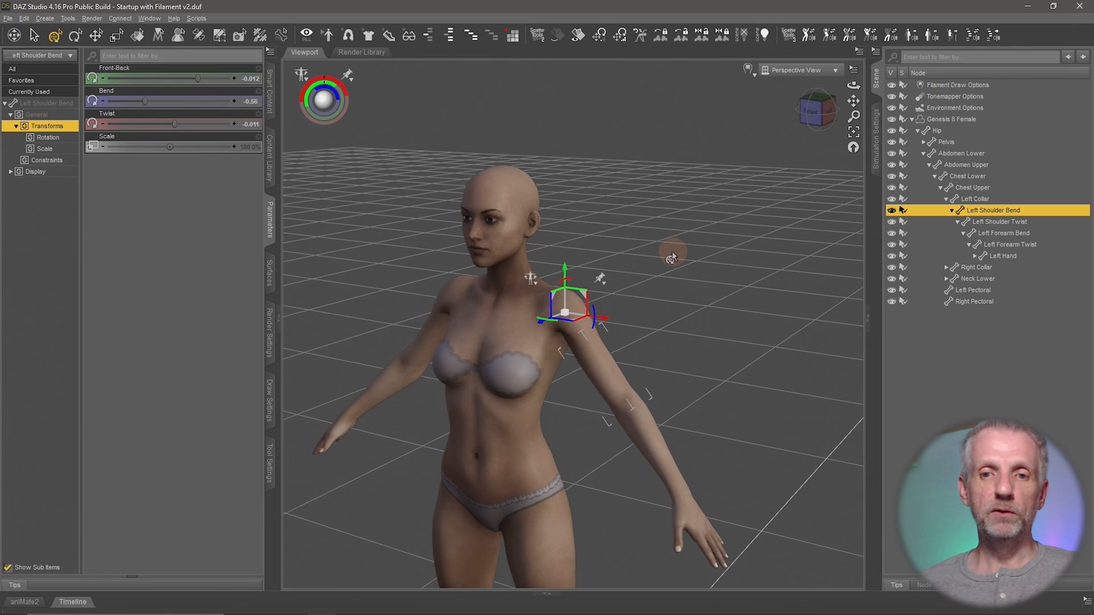
scroll(673, 254, up, 3)
scroll(638, 326, up, 2)
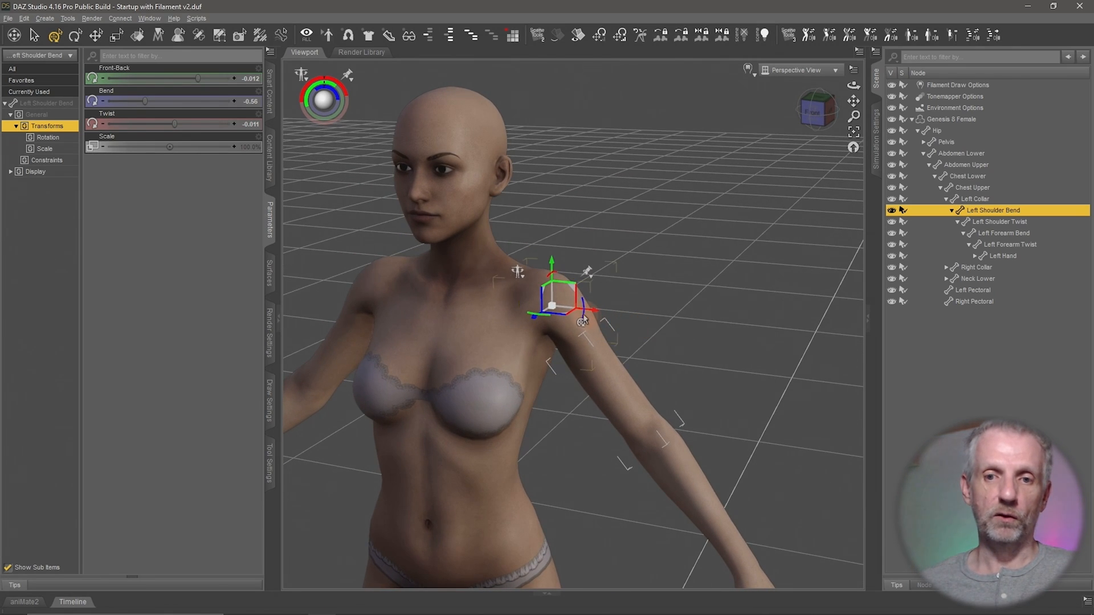
- Try rotating the left shoulder with its on-figure manipulator, and undo the rotation
drag(583, 323, 590, 309)
key(ctrl+z)
ctrl+alt+drag(590, 356, 590, 355)
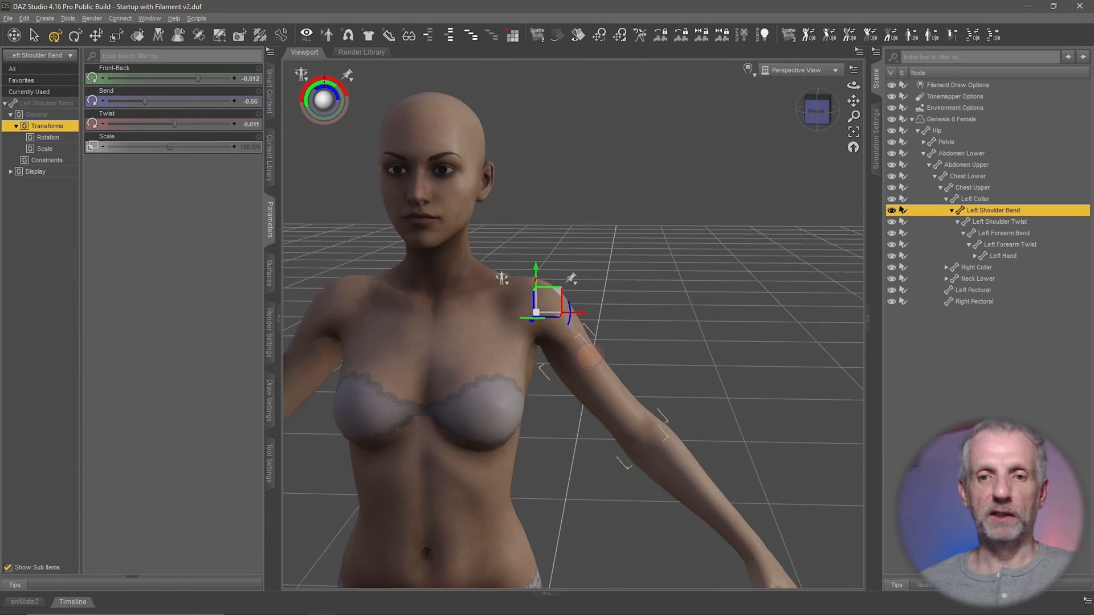
ctrl+alt+right_drag(589, 355, 588, 355)
ctrl+alt+drag(588, 355, 586, 360)
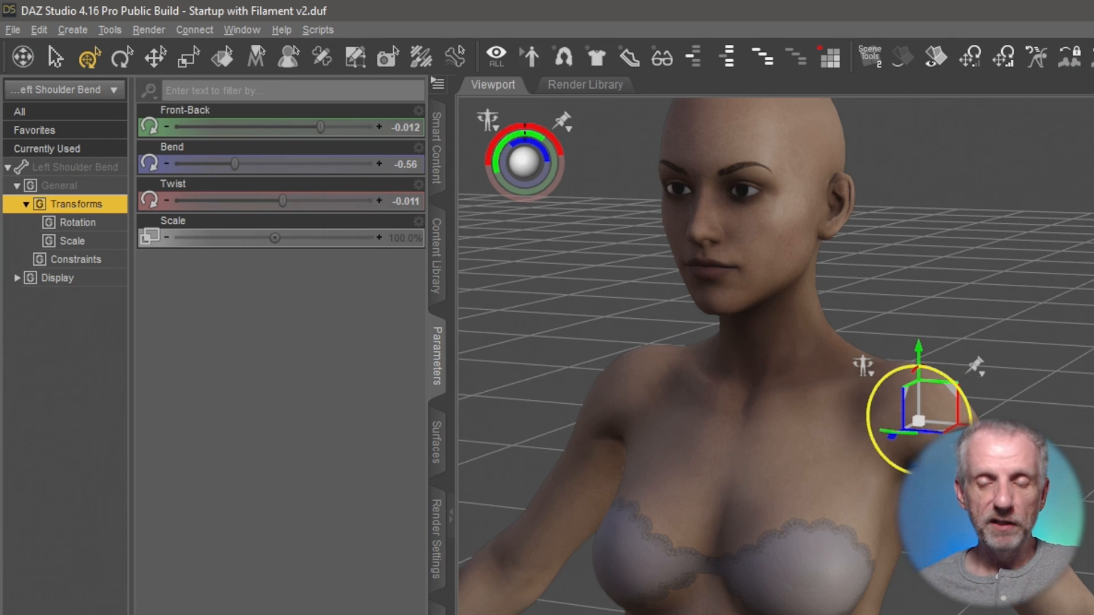
- Reset the Left Shoulder Bend's Front-Back, Bend and Twist values to 0
ctrl+alt+drag(969, 456, 957, 473)
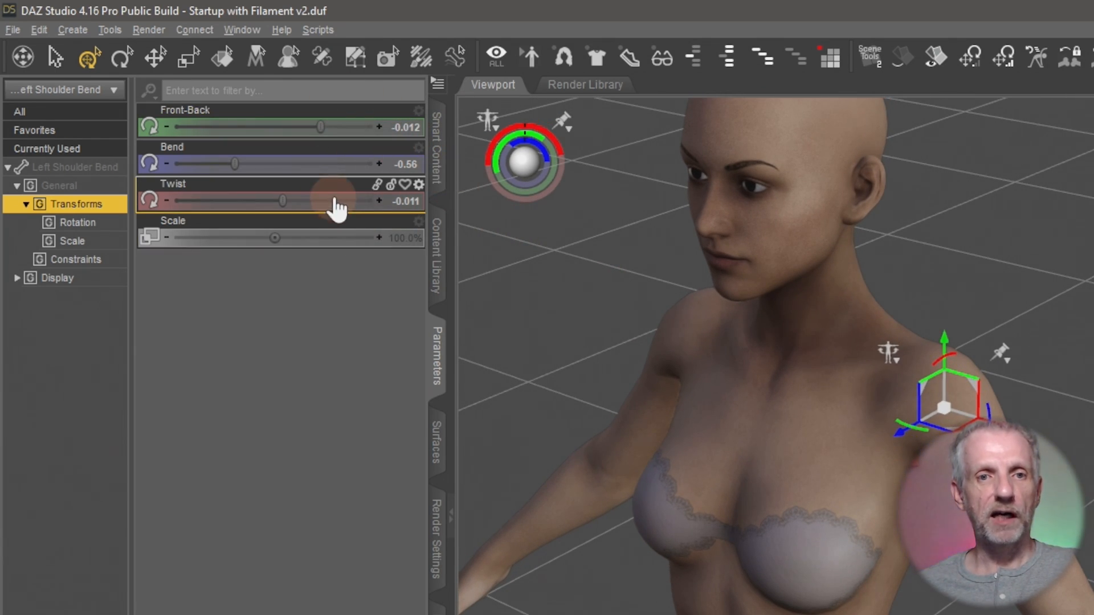
alt+click(287, 128)
alt+click(287, 163)
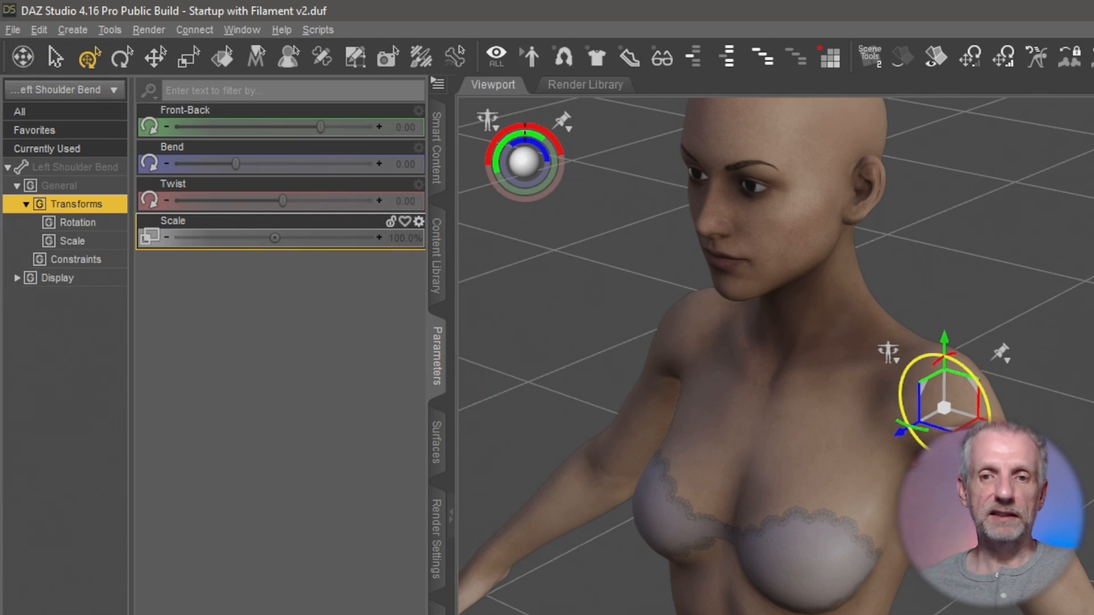
- Try raising the left arm to a Bend of about 43 with the shoulder manipulator, and undo the change
middle_drag(995, 436, 873, 406)
mouse_move(873, 406)
mouse_down()
mouse_move(875, 419)
mouse_move(874, 398)
mouse_move(862, 416)
mouse_move(868, 372)
mouse_move(858, 415)
mouse_move(866, 388)
mouse_up()
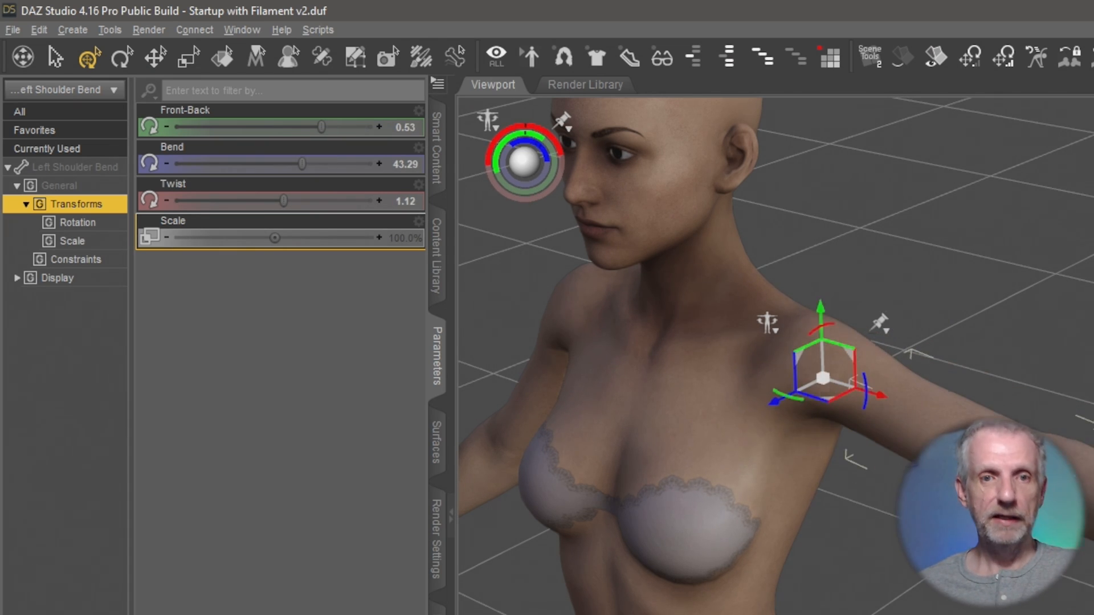
key(ctrl+z)
key(ctrl+z)
middle_drag(994, 611, 1048, 530)
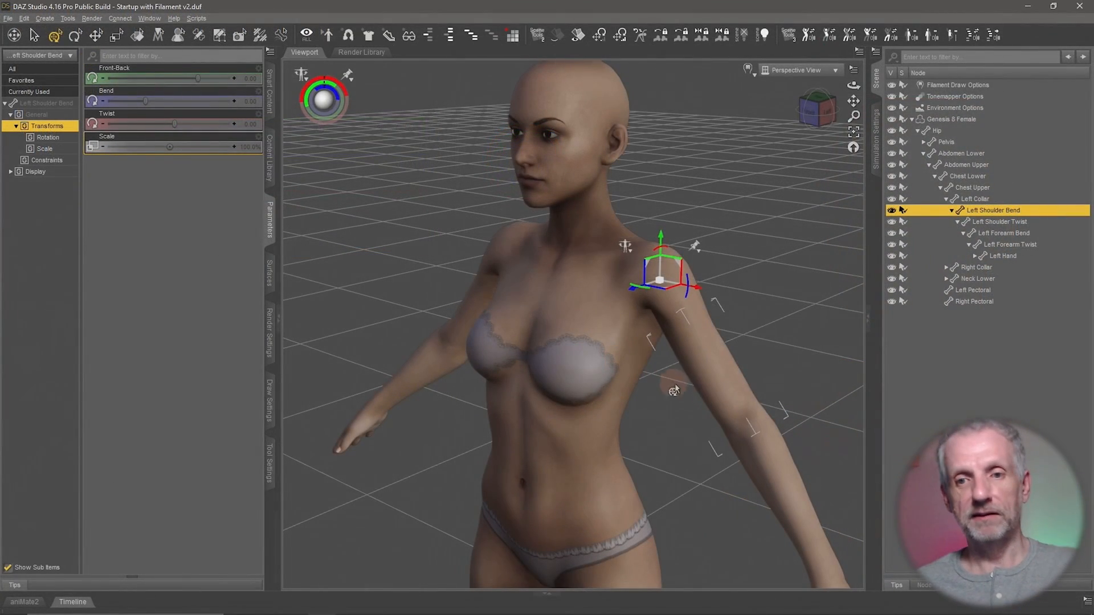
middle_drag(691, 392, 692, 396)
scroll(692, 390, down, 2)
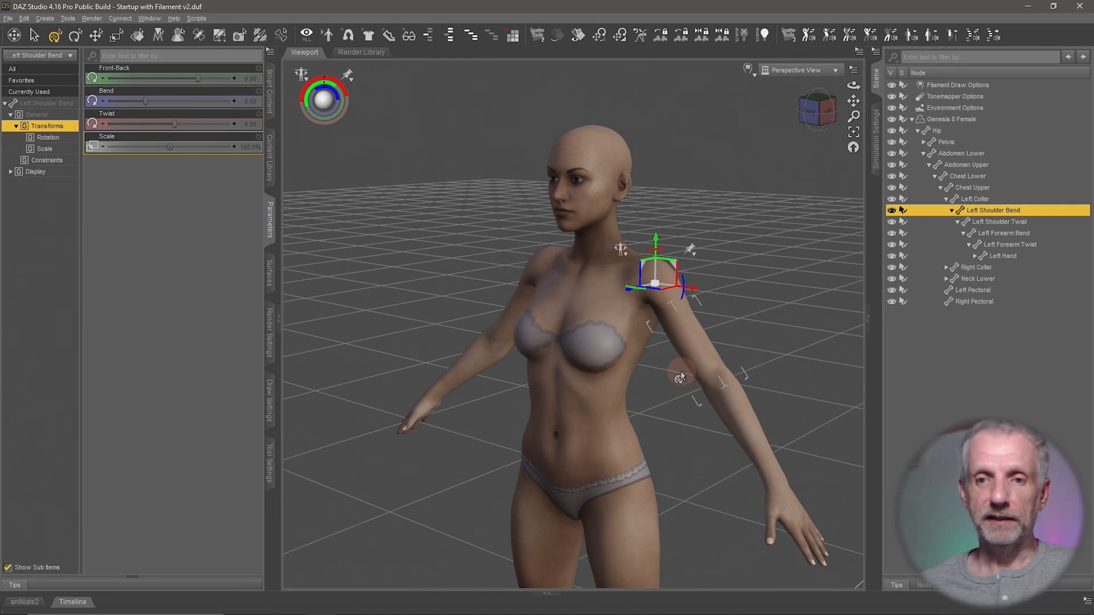
middle_drag(680, 378, 675, 371)
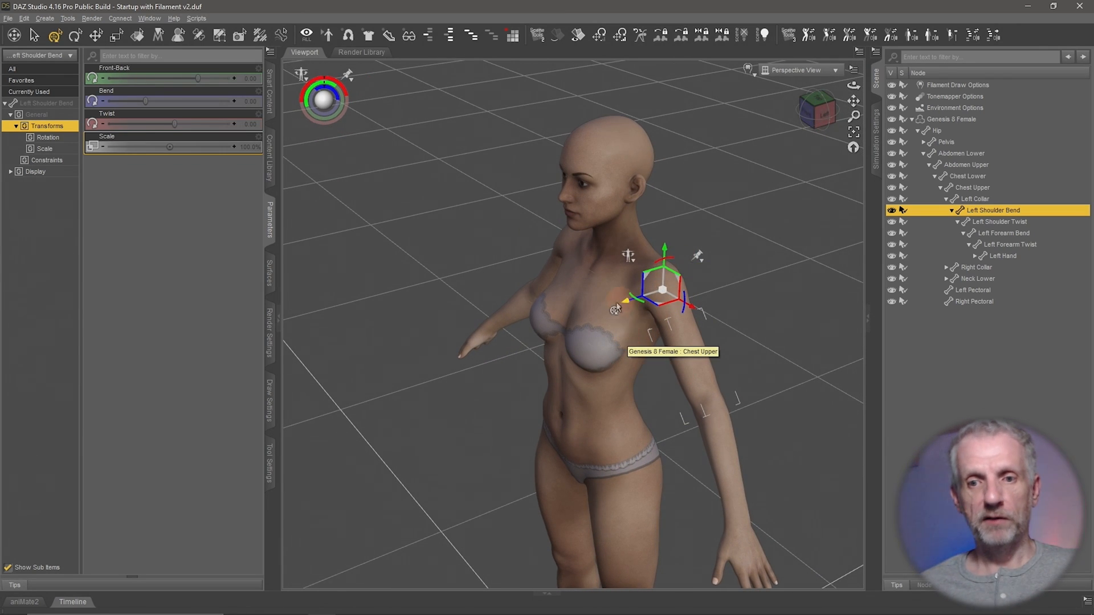
middle_drag(630, 315, 661, 331)
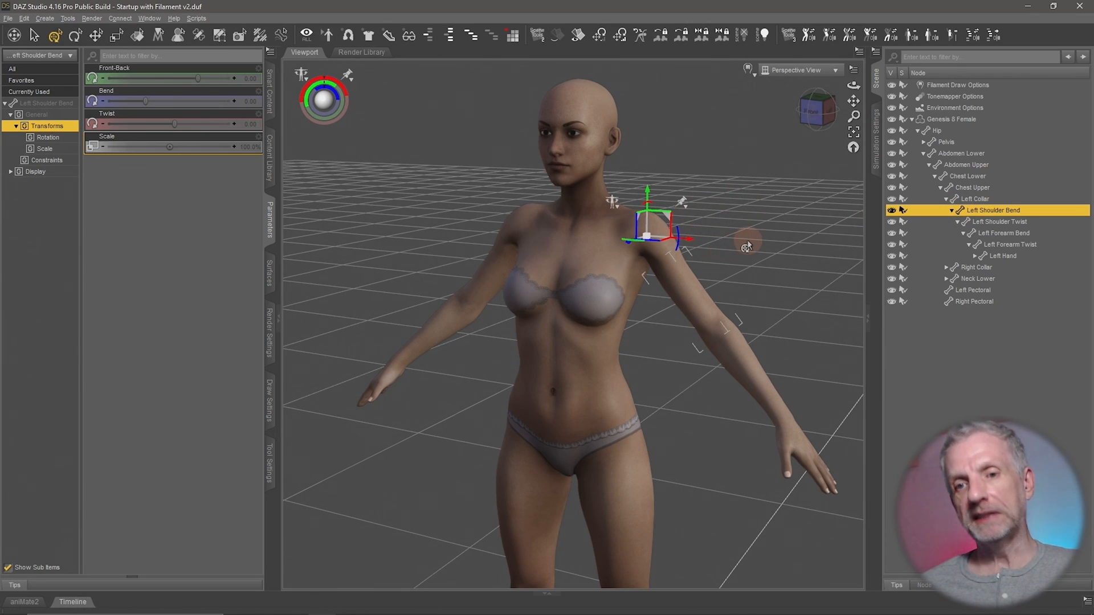
middle_drag(727, 247, 682, 272)
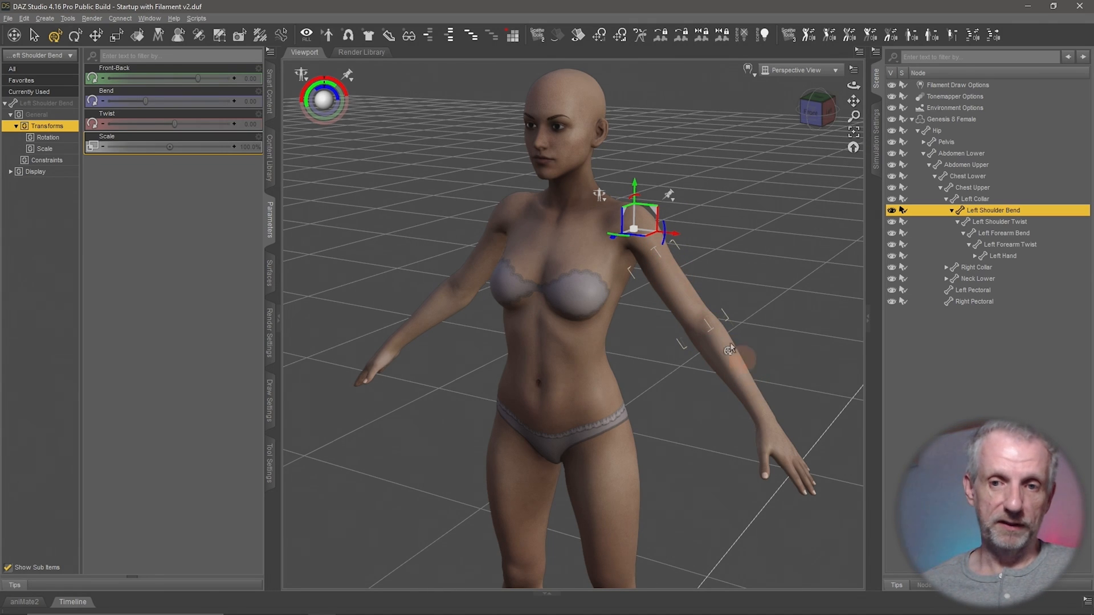
- Switch the Universal tool's manipulator to use local coordinates
middle_drag(715, 341, 707, 337)
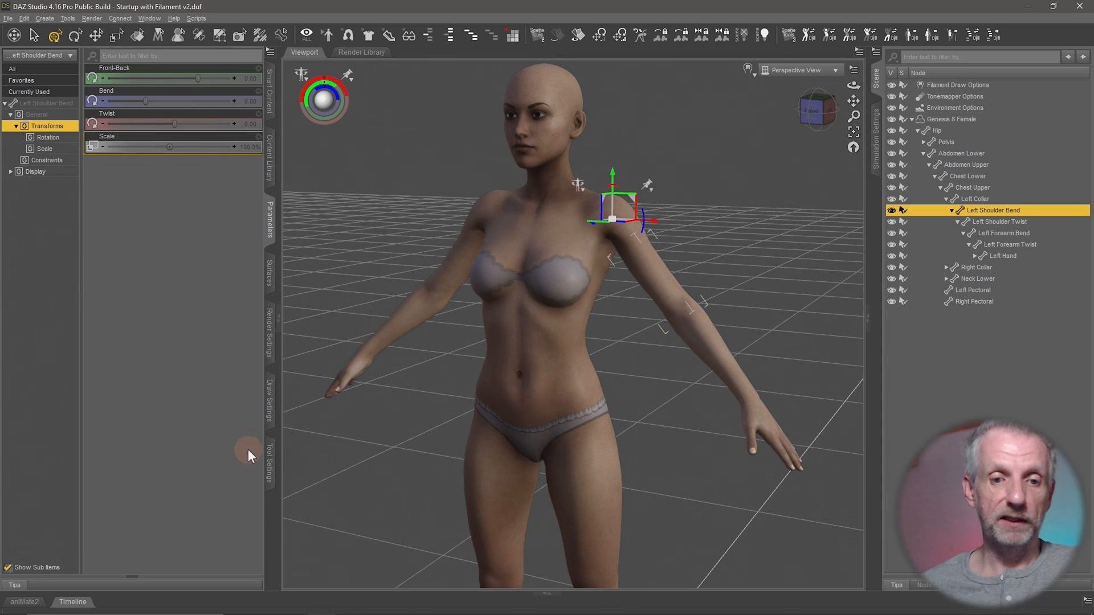
click(272, 464)
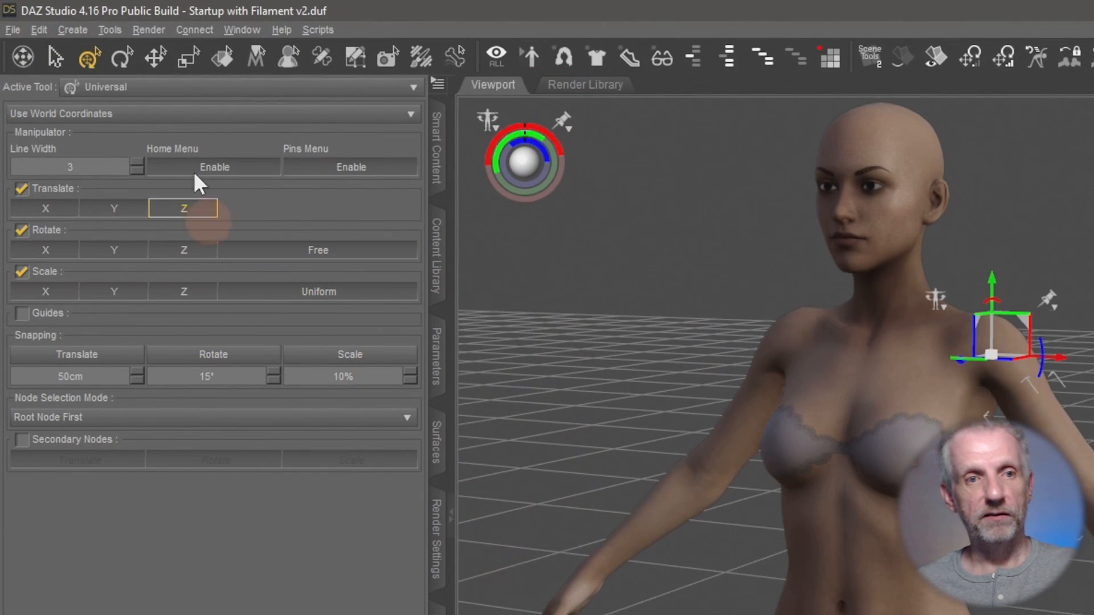
click(180, 120)
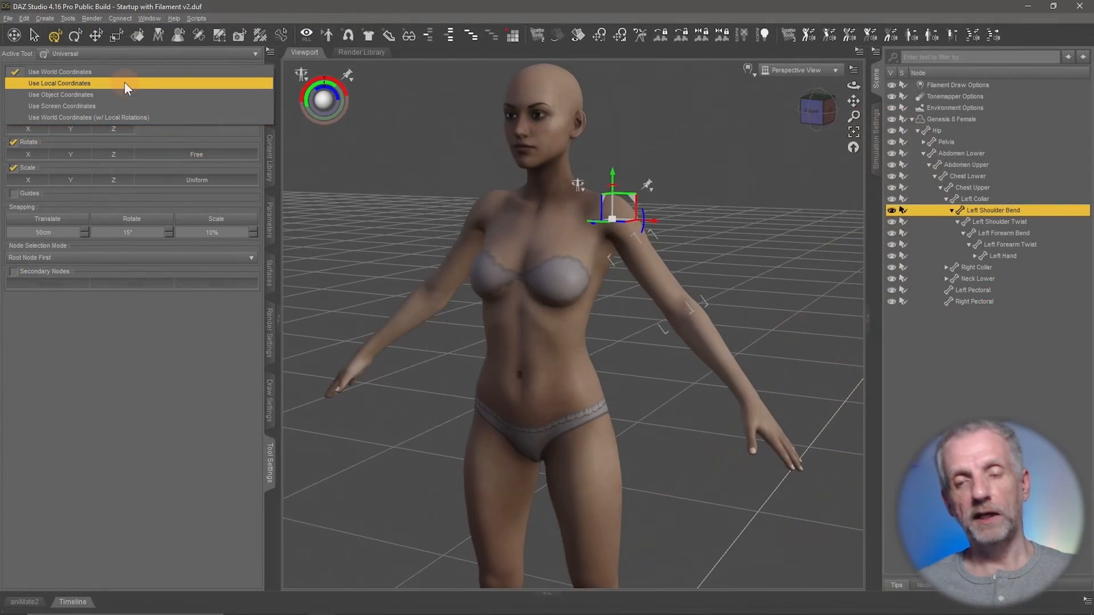
click(125, 83)
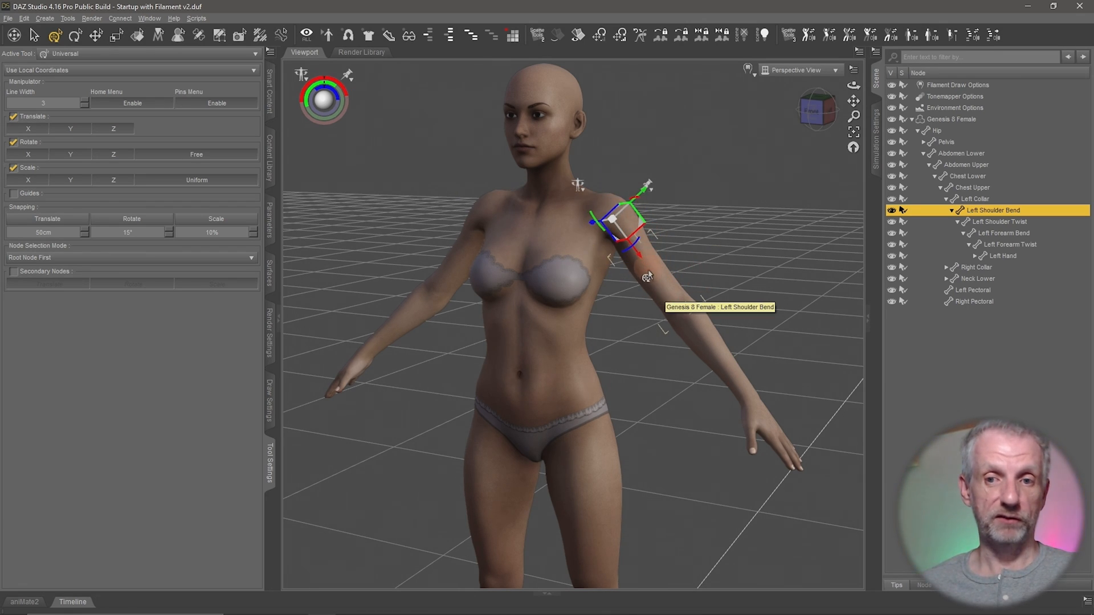
mouse_move(652, 293)
middle_down()
mouse_move(632, 290)
mouse_move(664, 291)
mouse_move(613, 295)
mouse_move(652, 295)
middle_up()
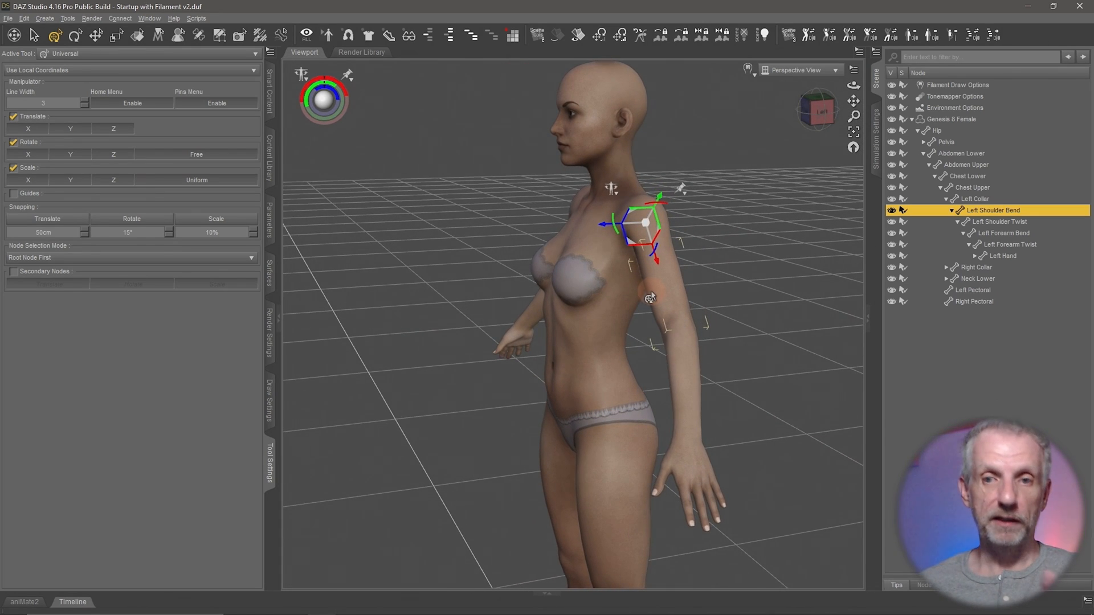
- Lower the left arm with the local-axis shoulder manipulator to a Bend of about -13
click(268, 220)
middle_drag(462, 270, 514, 325)
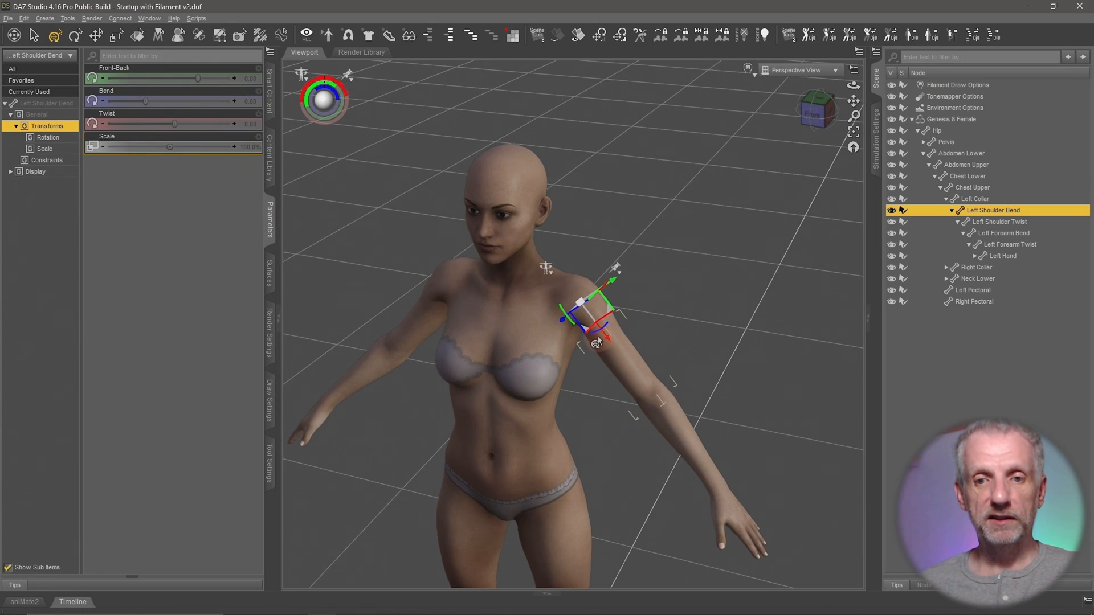
drag(602, 335, 615, 278)
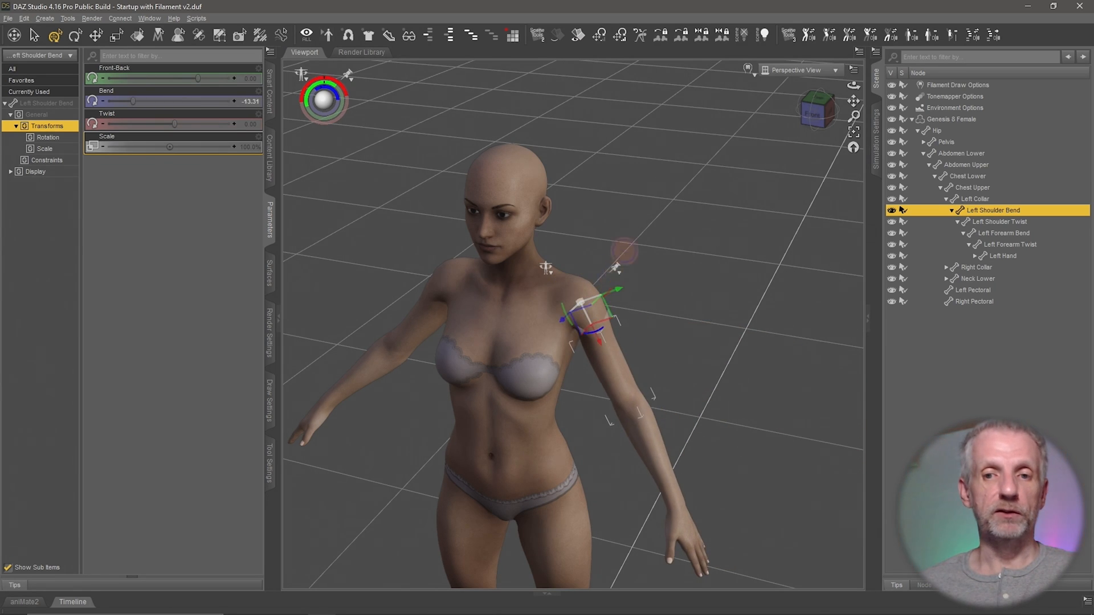
middle_drag(623, 254, 642, 310)
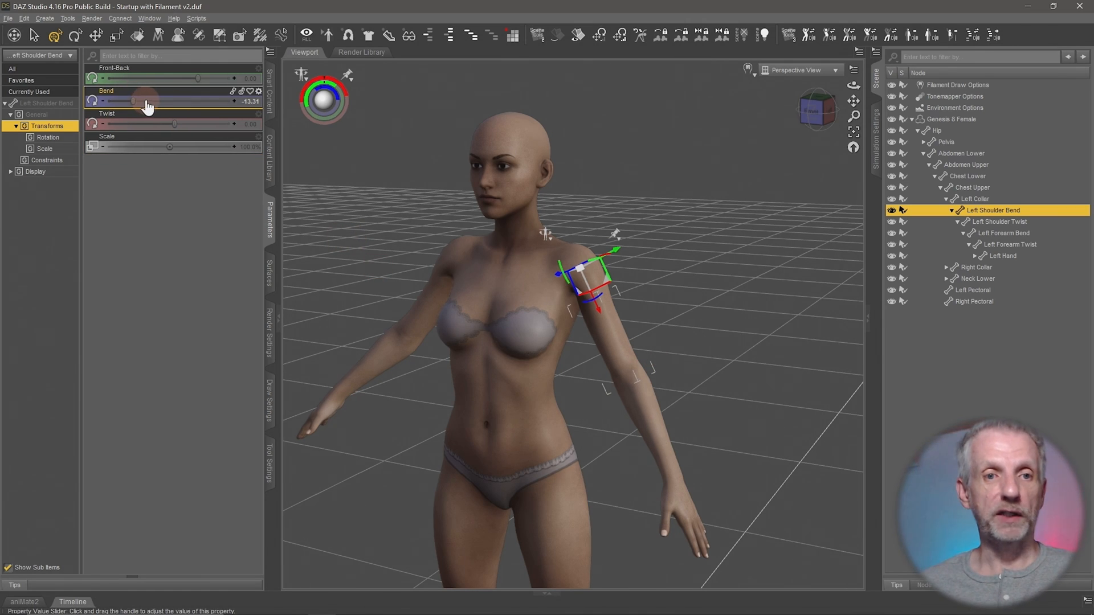
- Set the Universal tool back to world coordinates and return to the shoulder's parameters
click(142, 70)
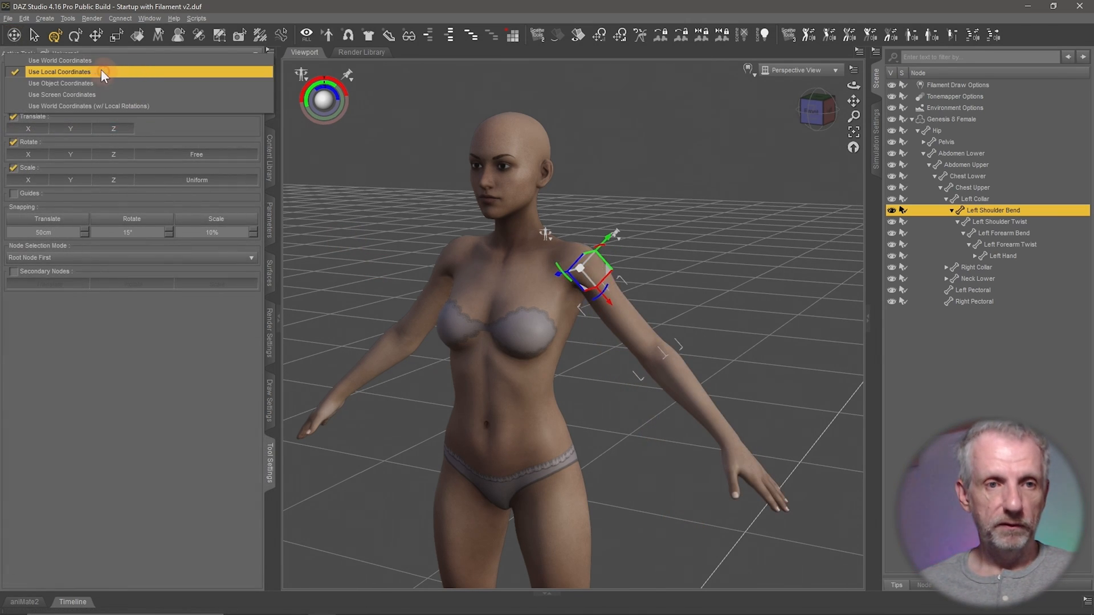
click(104, 61)
click(269, 217)
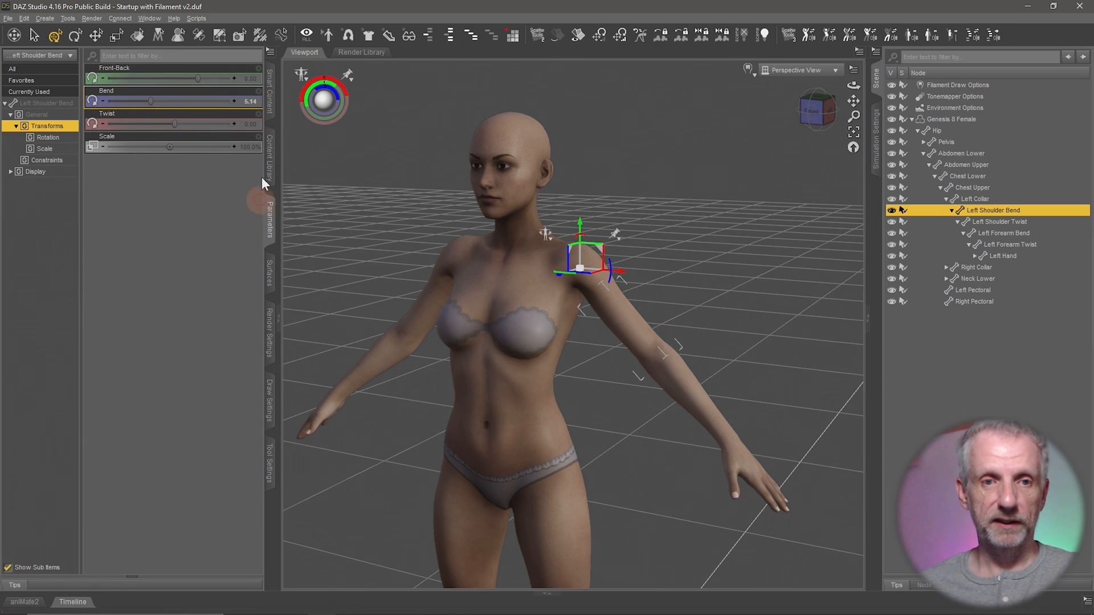
- Raise the left arm by increasing the Left Shoulder Bend's Bend value to about 40.65
drag(151, 105, 186, 145)
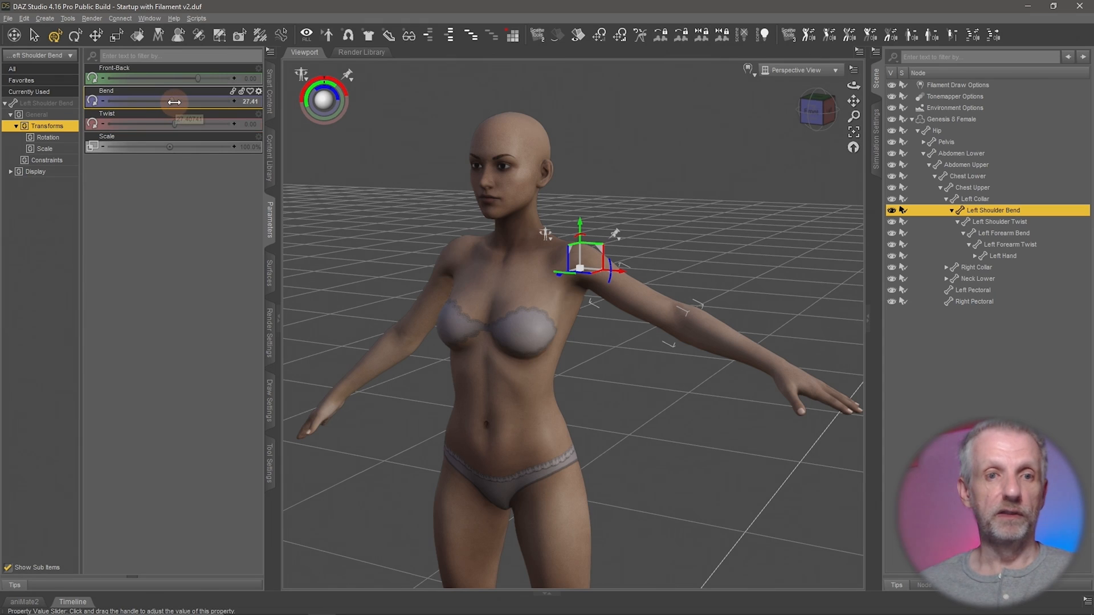
mouse_move(174, 102)
mouse_down()
mouse_move(159, 103)
mouse_move(177, 103)
mouse_up()
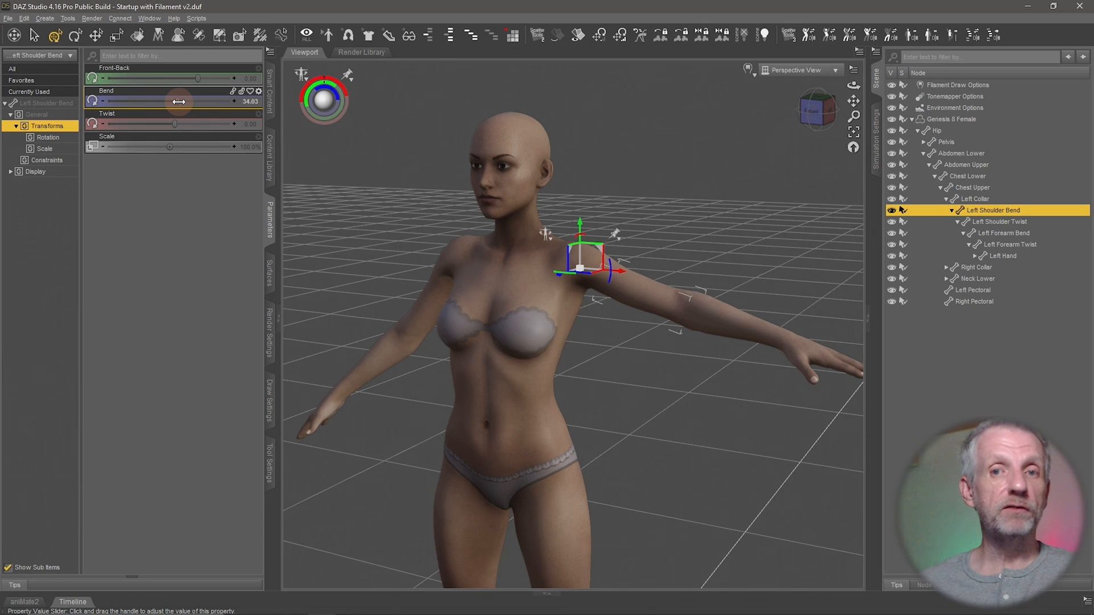
mouse_move(178, 101)
mouse_down()
mouse_move(216, 107)
mouse_move(160, 106)
mouse_move(210, 111)
mouse_move(200, 103)
mouse_up()
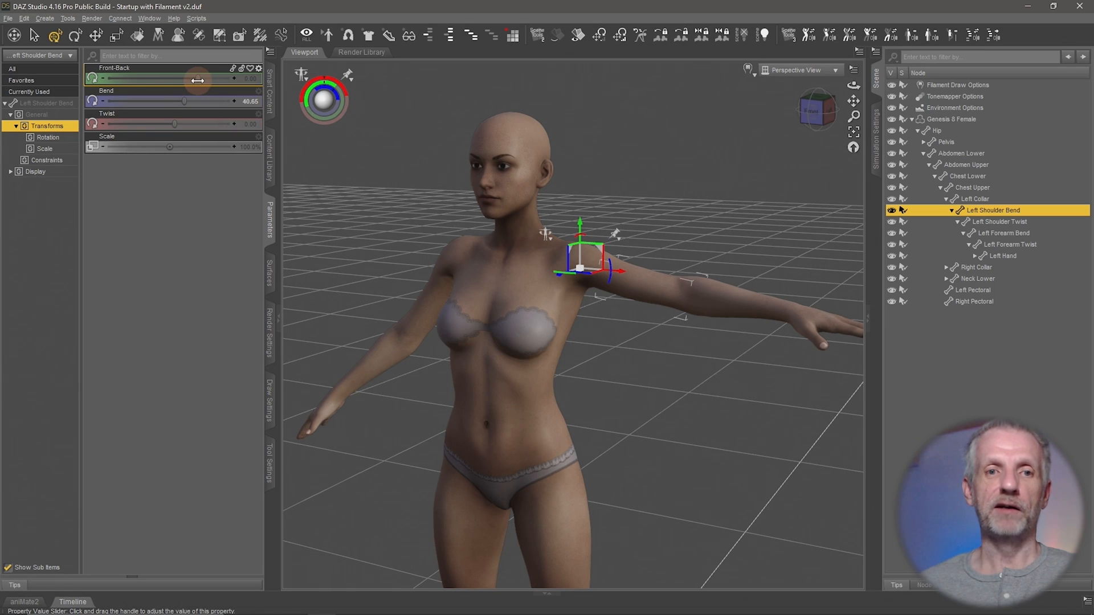
- Select the Left Forearm Bend bone, try a Twist of about -21.5, and finish with Bend at -26.64 and Twist at 0
click(734, 316)
middle_drag(736, 359, 721, 355)
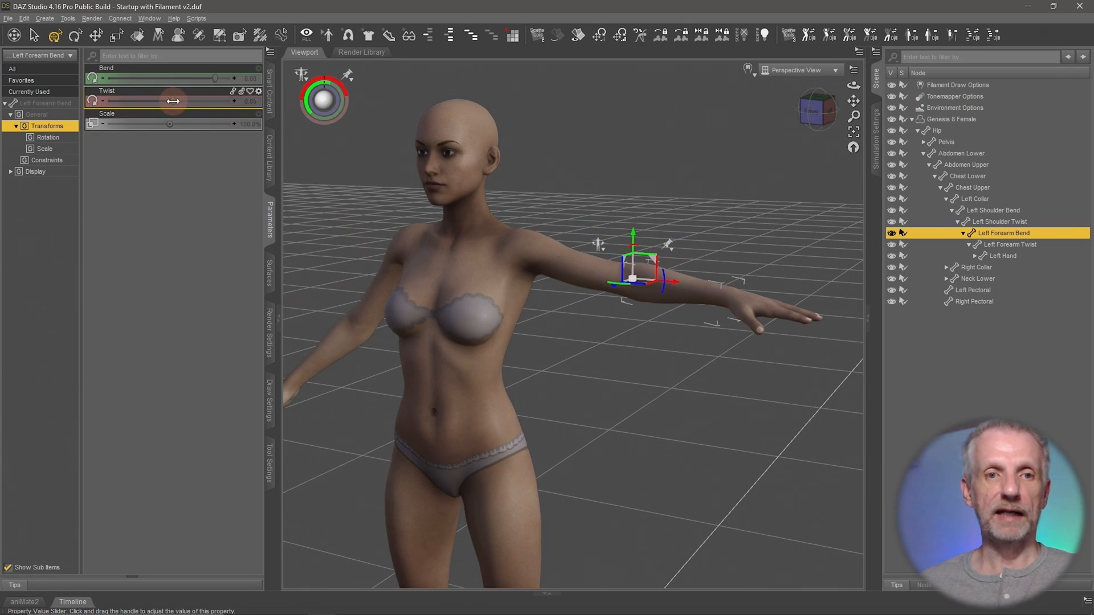
mouse_move(173, 101)
mouse_down()
mouse_move(114, 106)
mouse_move(163, 106)
mouse_up()
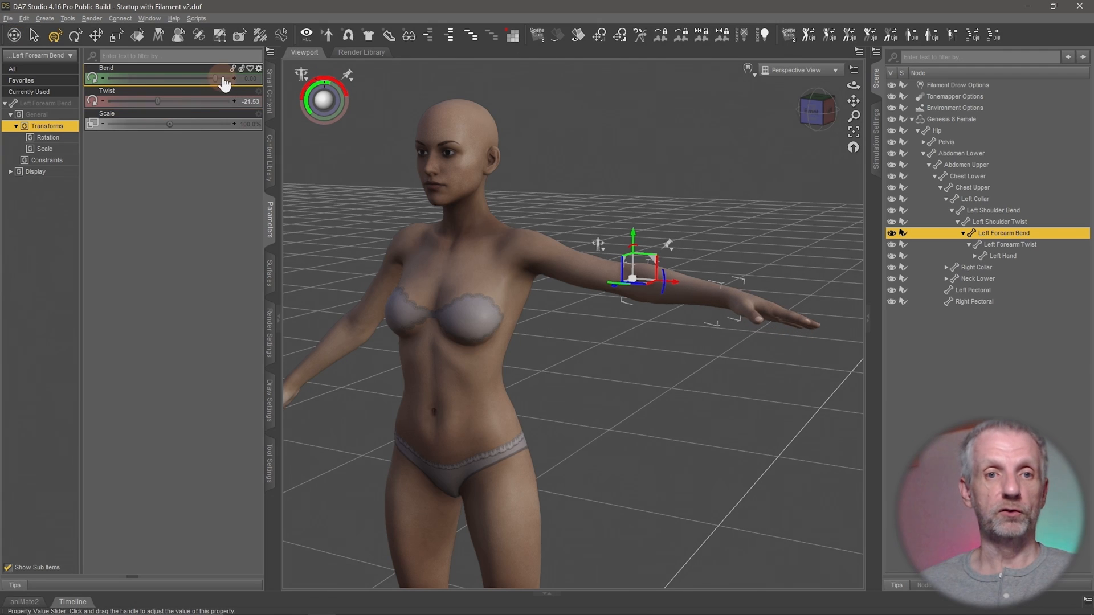
drag(216, 77, 189, 101)
ctrl+alt+drag(447, 359, 319, 354)
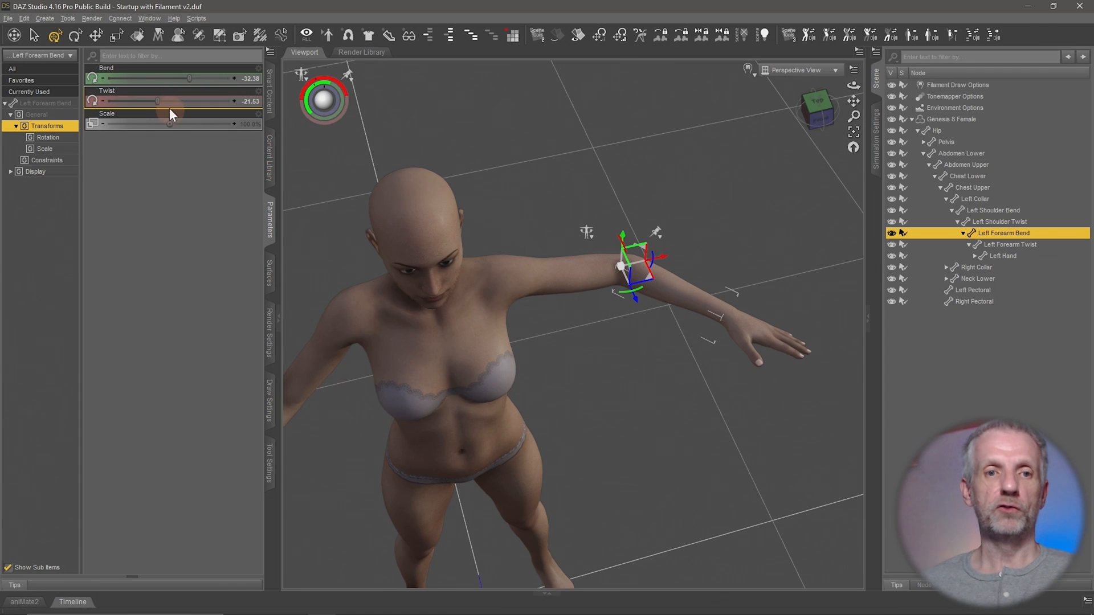
drag(159, 101, 181, 104)
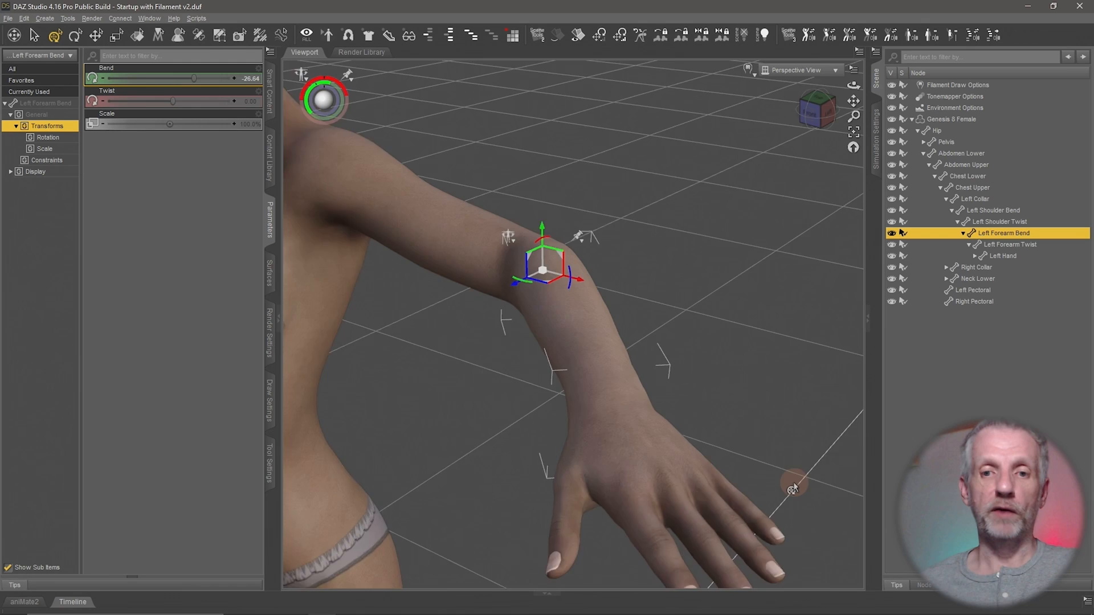
- Select the root Genesis 8 Female node of the figure
scroll(791, 481, down, 5)
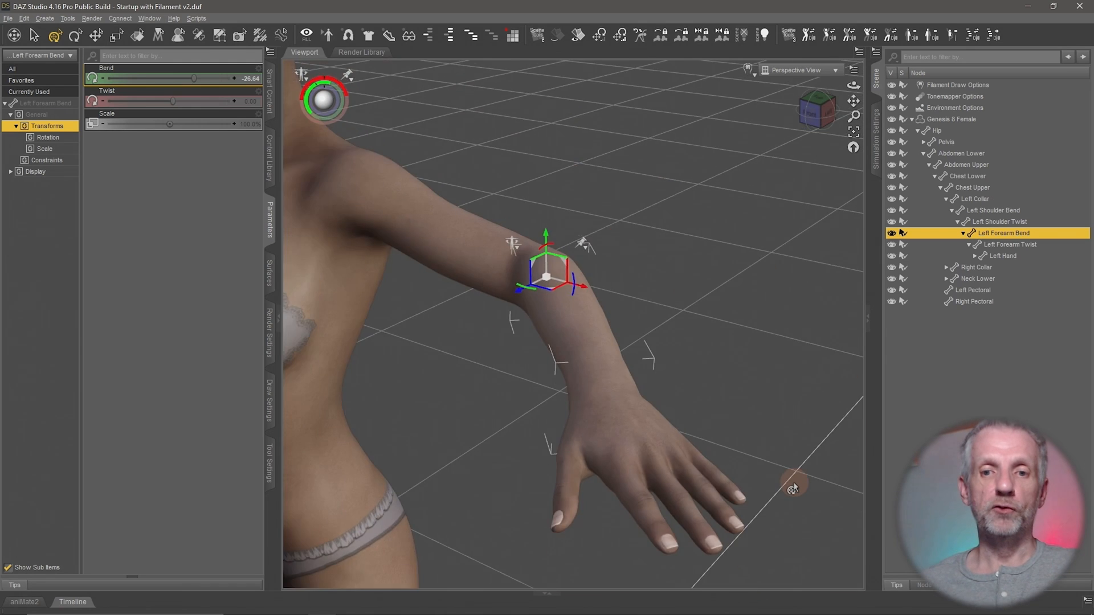
middle_drag(794, 488, 791, 488)
scroll(792, 484, down, 2)
scroll(792, 481, up, 4)
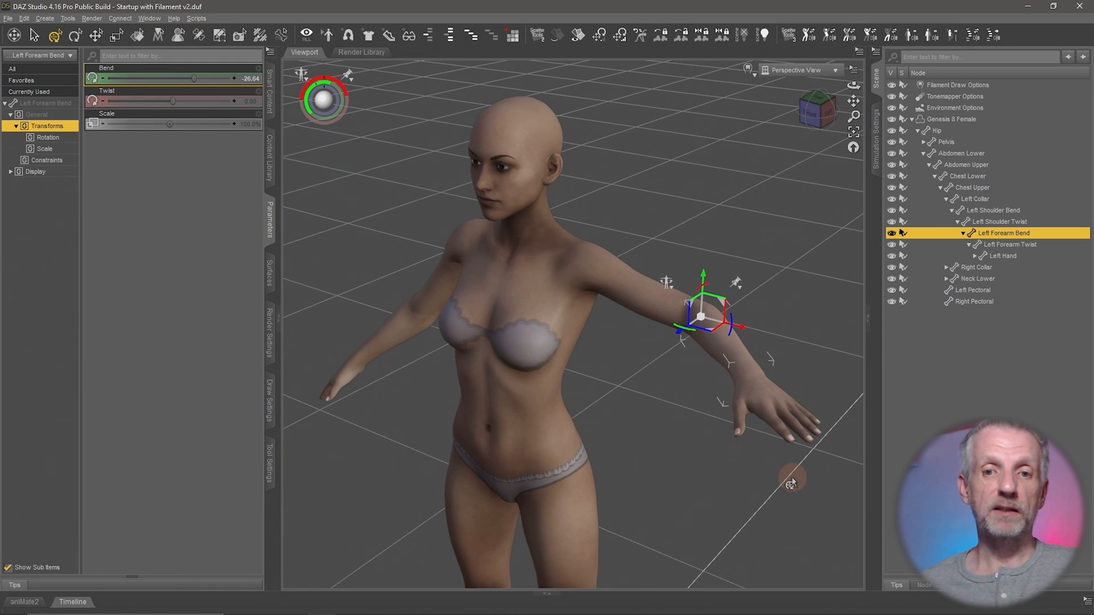
right_drag(737, 428, 742, 429)
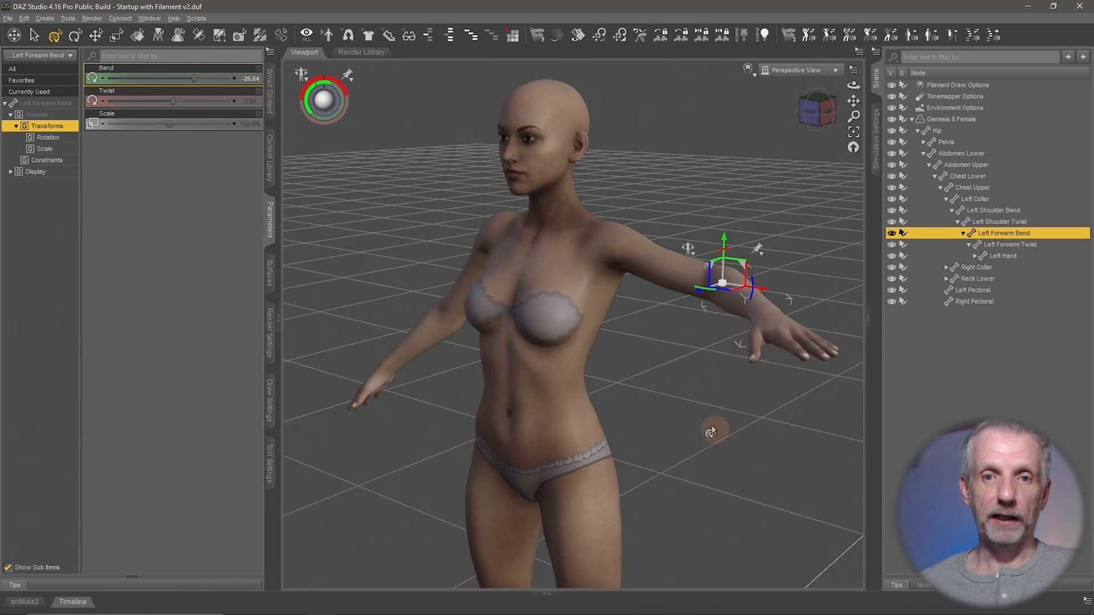
middle_drag(704, 419, 702, 419)
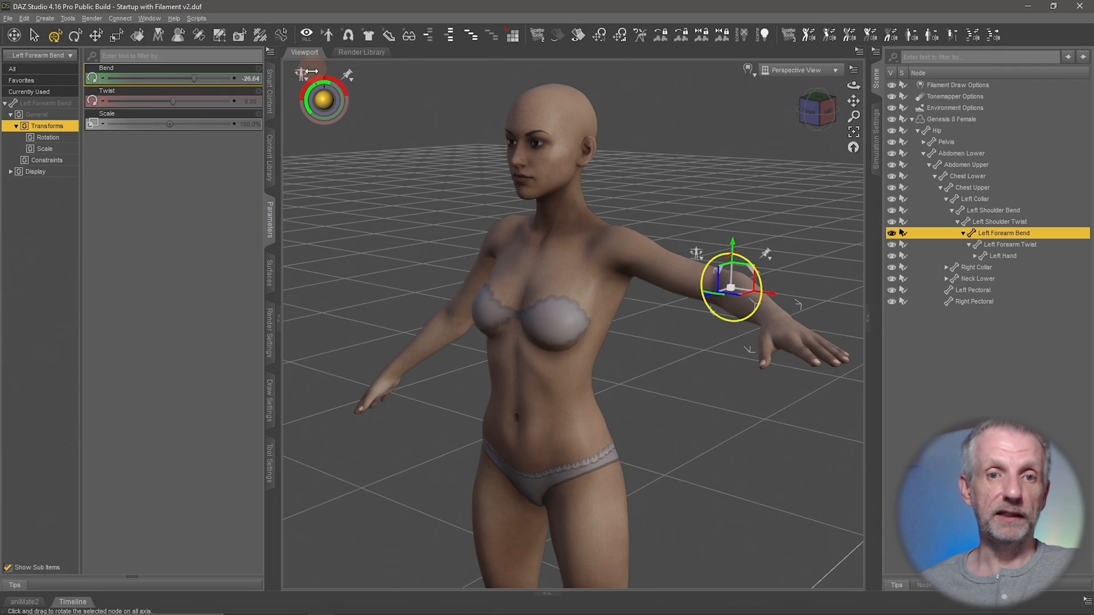
click(956, 118)
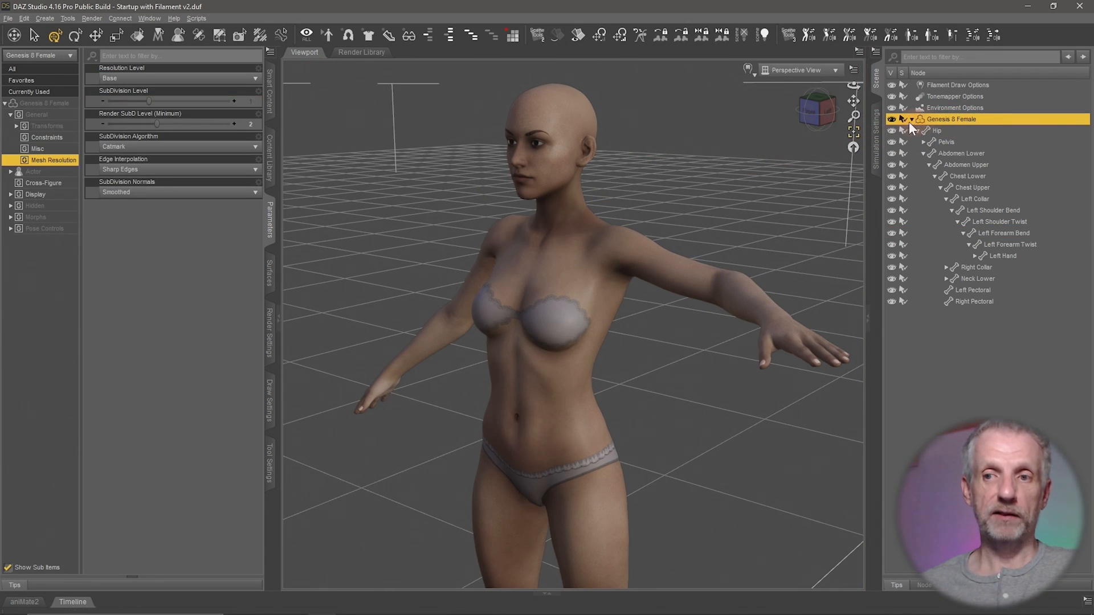
- Select several torso bones on the figure, including Abdomen Upper, Chest Lower and Chest Upper, ending with Left Shoulder Bend
click(667, 275)
click(591, 317)
click(577, 400)
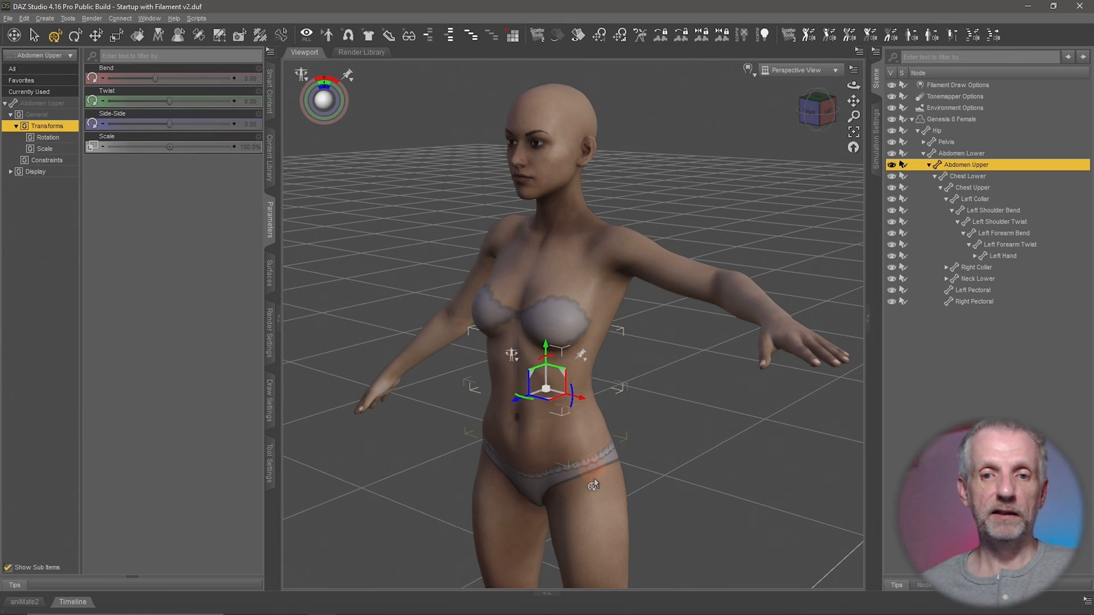
click(590, 487)
click(509, 448)
click(521, 324)
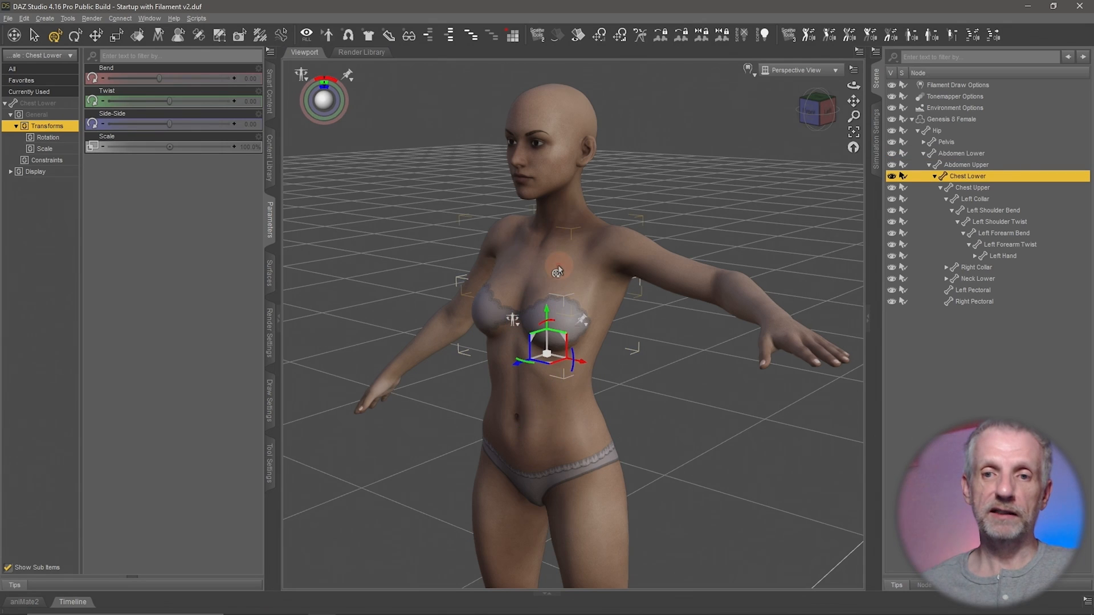
click(556, 272)
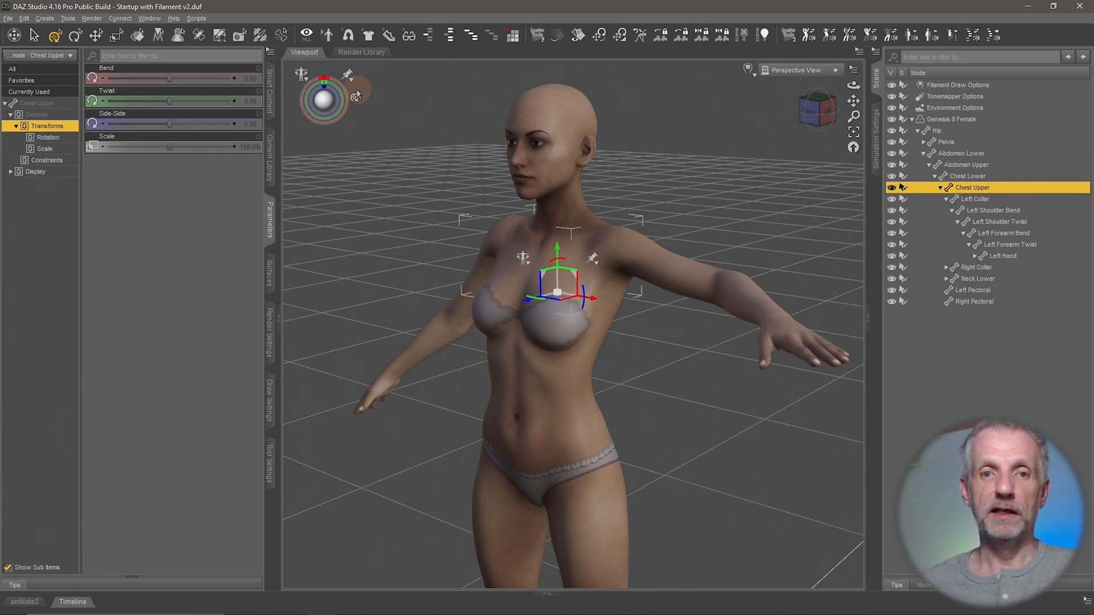
click(689, 278)
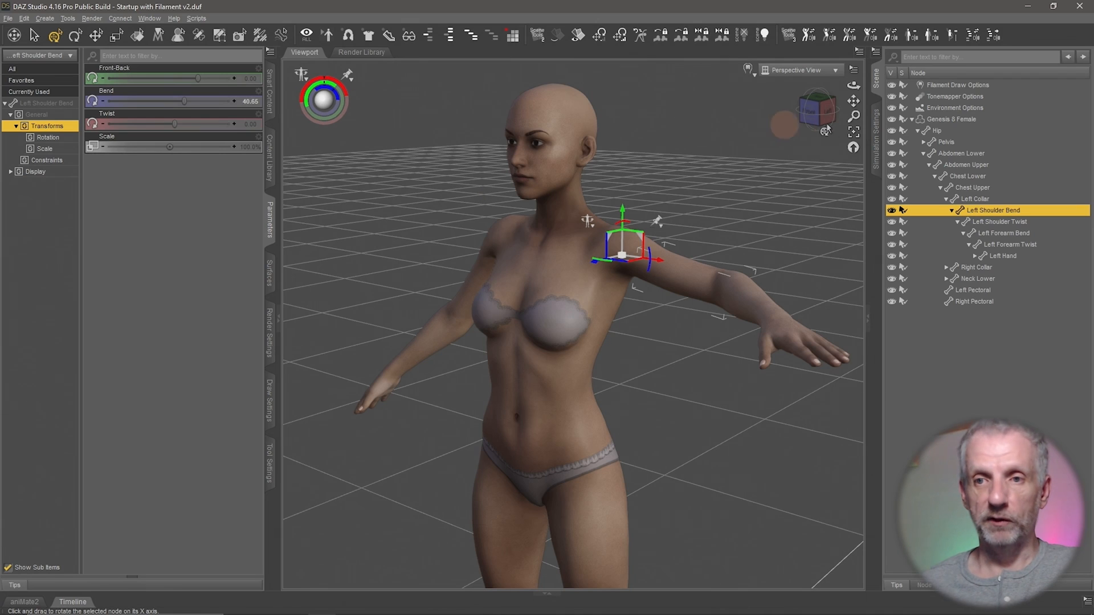
- Hide the viewport's pose tool and select the Abdomen Upper and Left Collar bones on the figure
click(853, 70)
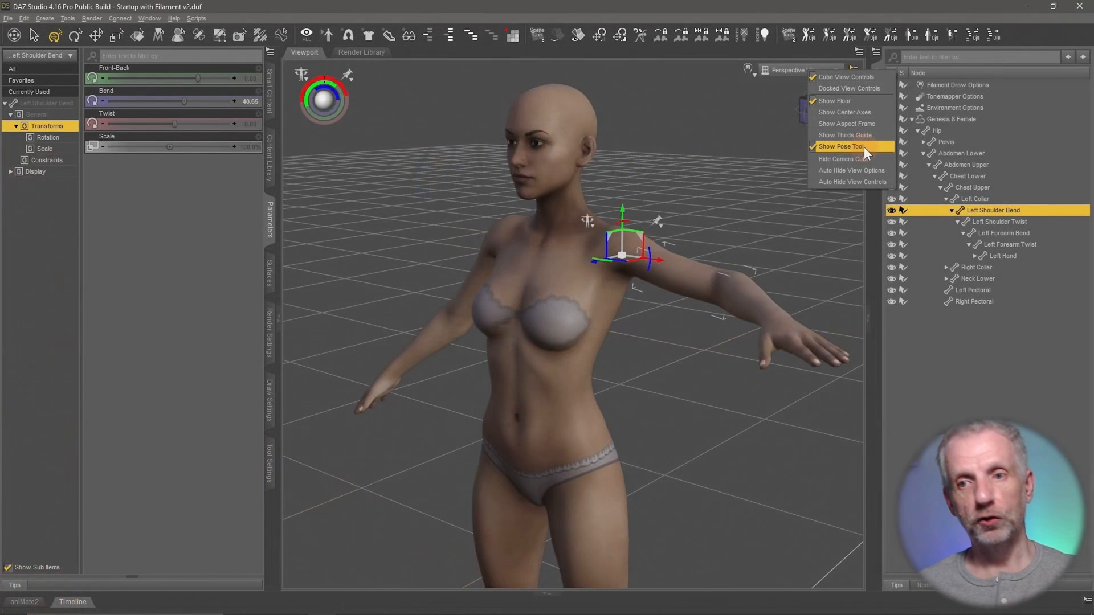
click(521, 239)
click(561, 342)
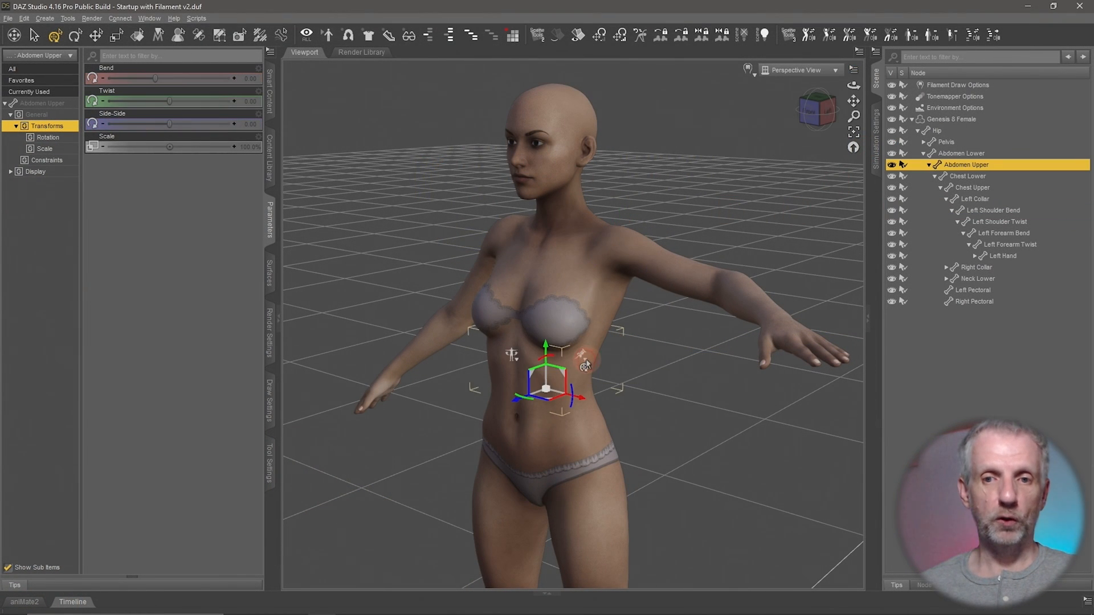
click(591, 270)
click(619, 264)
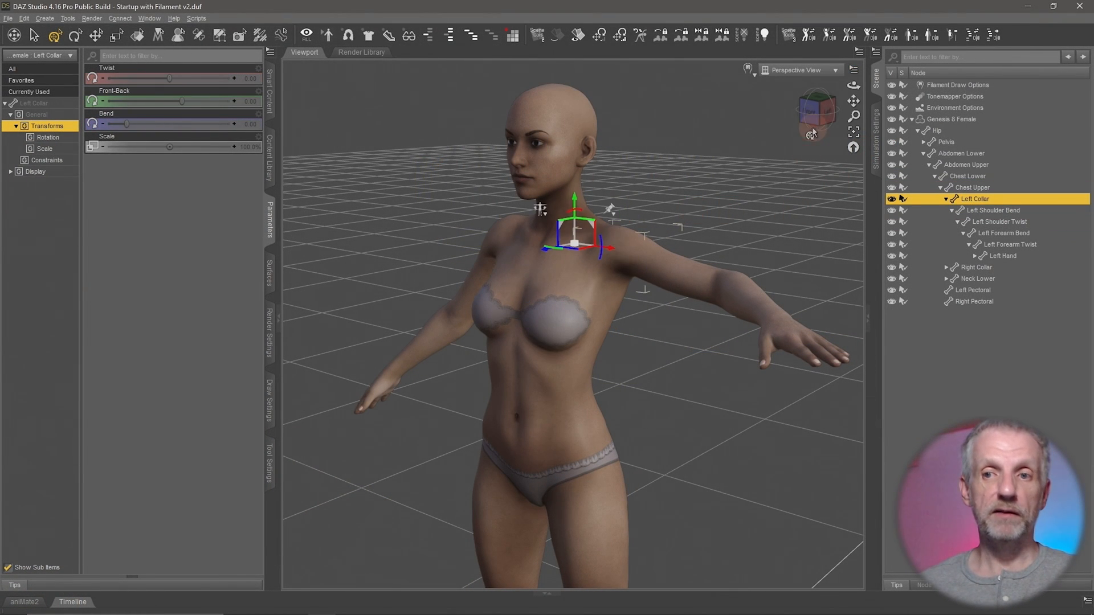
- Show the pose tool in the viewport again and select the Left Shoulder Bend bone
click(855, 71)
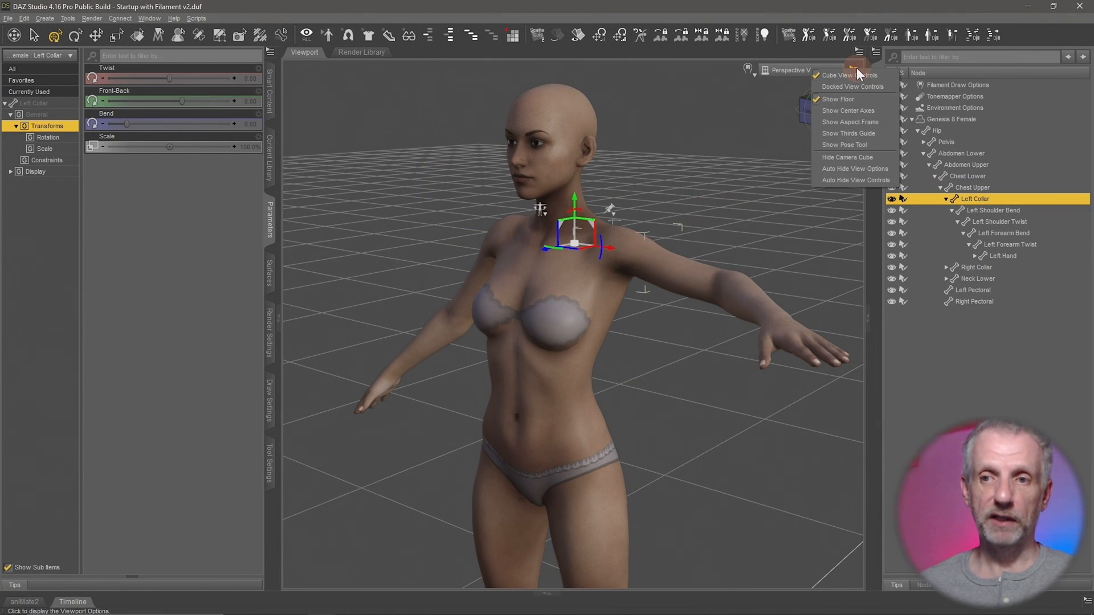
click(864, 144)
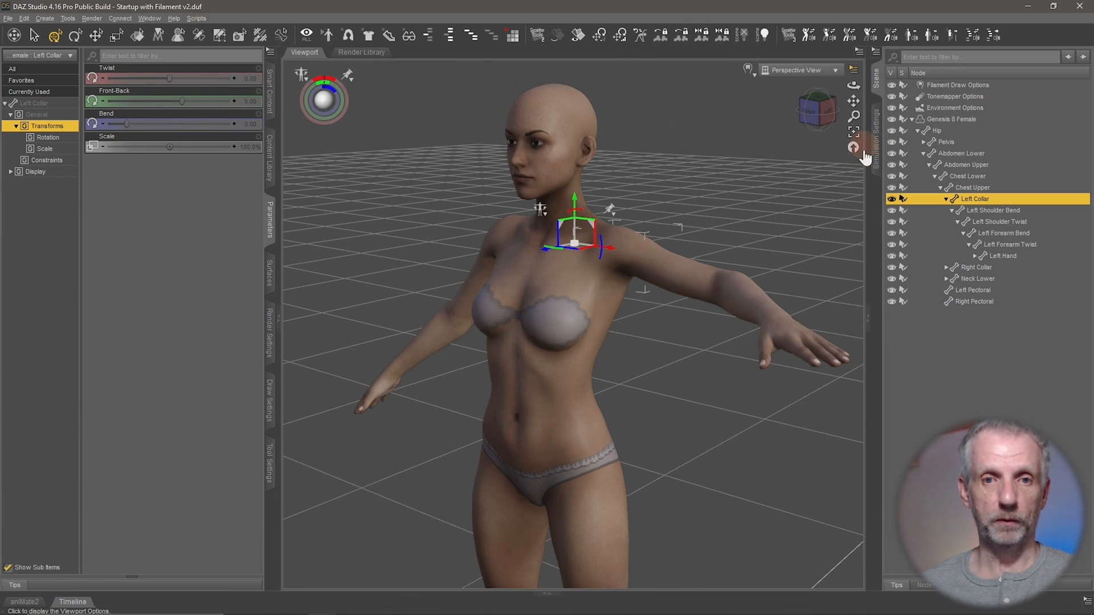
click(648, 275)
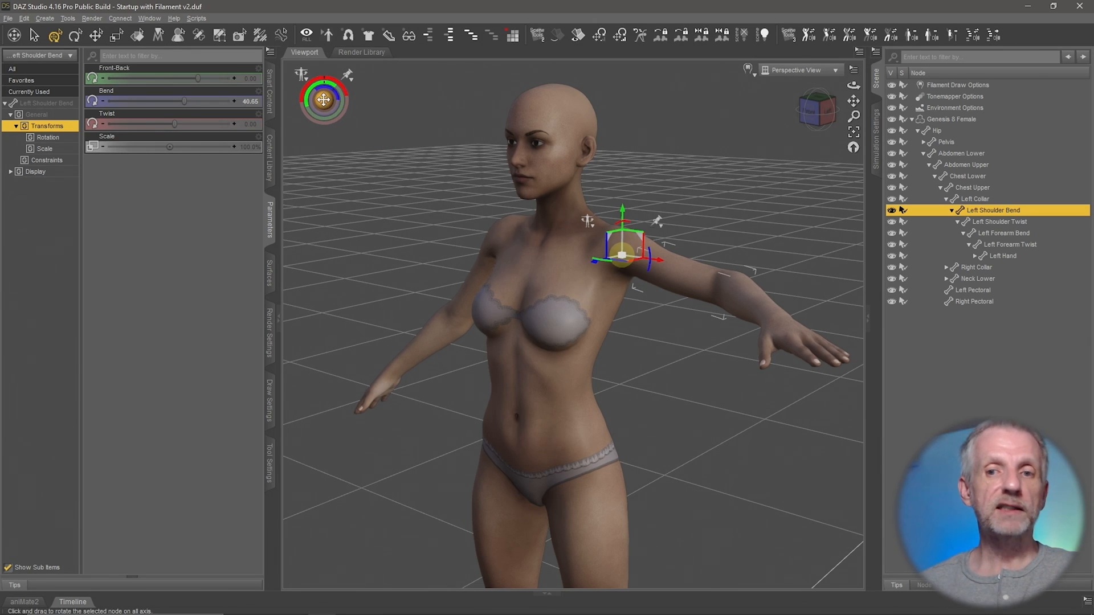
- Rotate the left shoulder freely on all axes with the pose tool, to about Front-Back 26, Bend 17 and Twist -14
middle_drag(424, 210, 420, 210)
middle_drag(369, 177, 365, 171)
drag(325, 100, 324, 101)
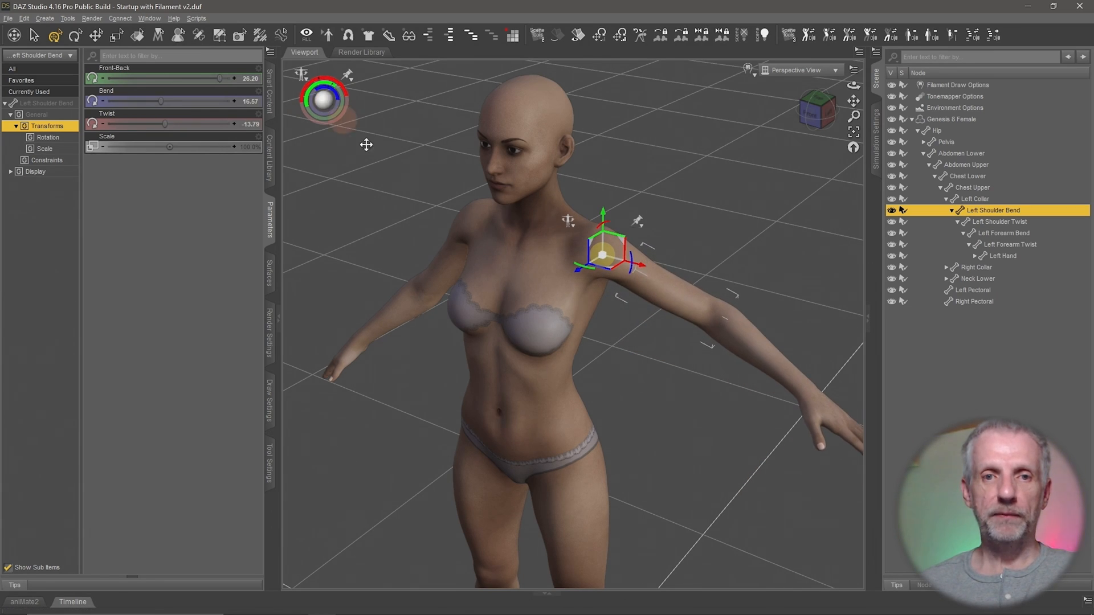
right_drag(412, 265, 433, 325)
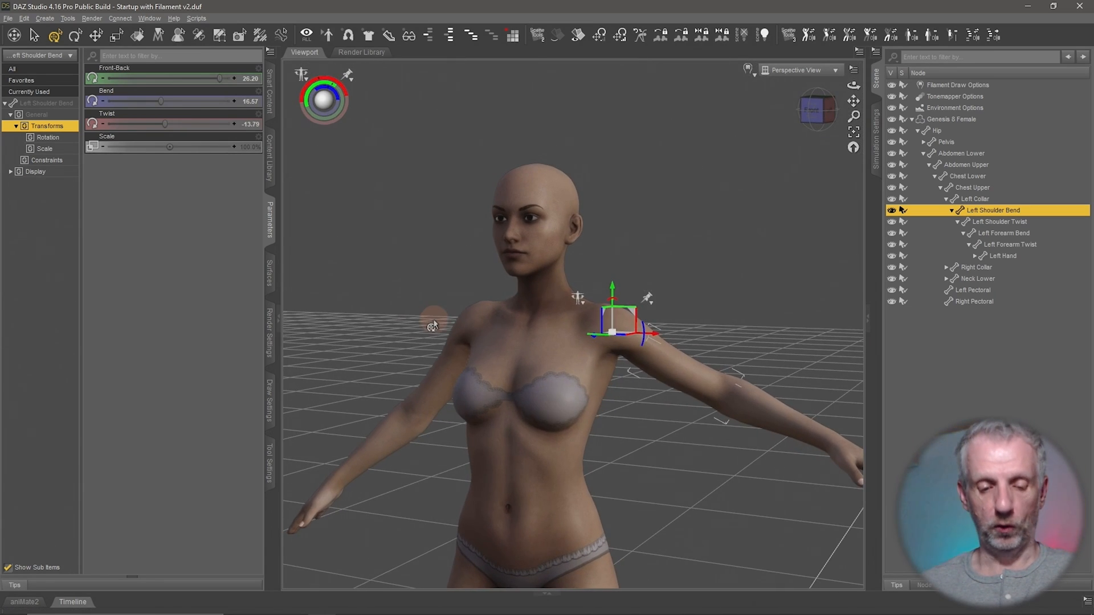
- Undo the free shoulder rotation and reset the Left Shoulder Bend's Bend value to 0
key(ctrl+z)
key(ctrl+z)
key(ctrl+z)
alt+click(197, 101)
middle_drag(416, 311, 446, 323)
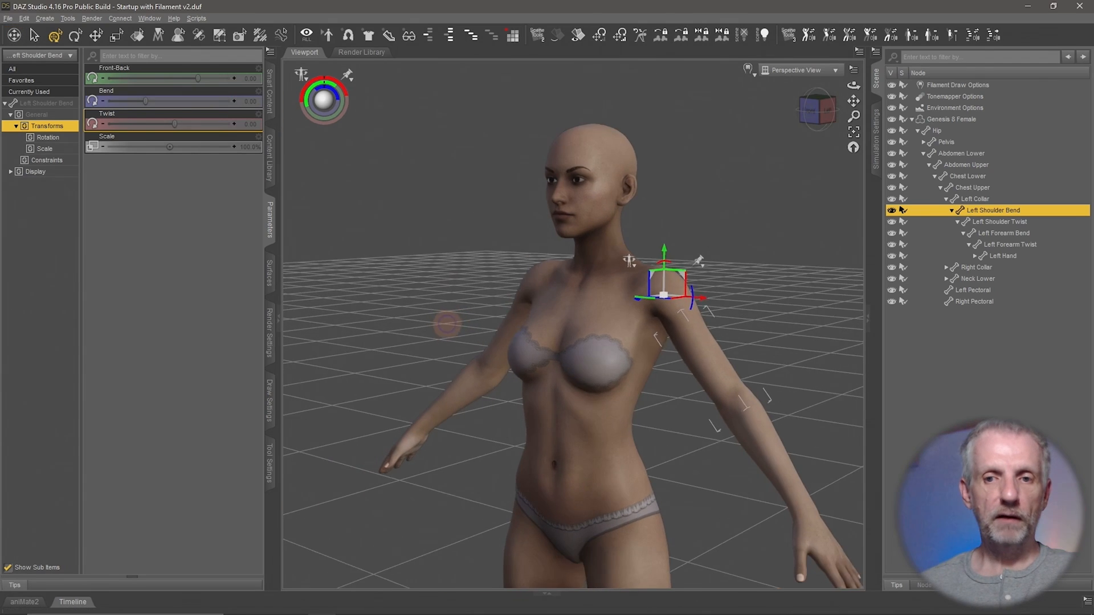
- Try rotating the left shoulder freely on all axes with the viewport's pose tool and undo the rotation
right_drag(466, 381, 446, 327)
middle_drag(524, 313, 520, 308)
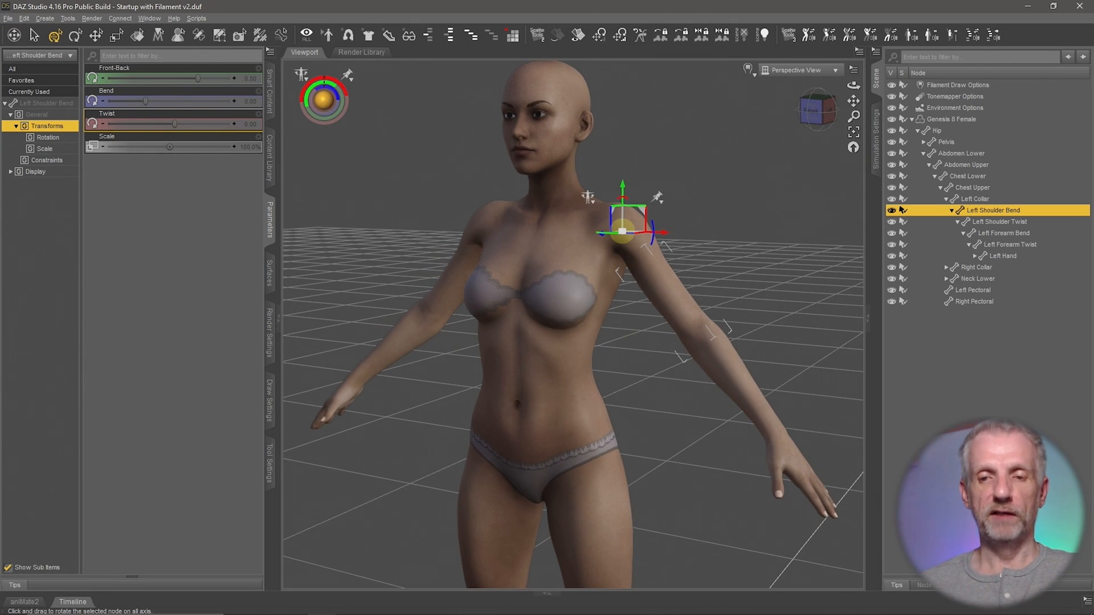
mouse_move(622, 231)
mouse_down()
mouse_move(598, 233)
mouse_move(621, 234)
mouse_move(610, 248)
mouse_move(622, 232)
mouse_up()
drag(324, 99, 323, 99)
key(ctrl+z)
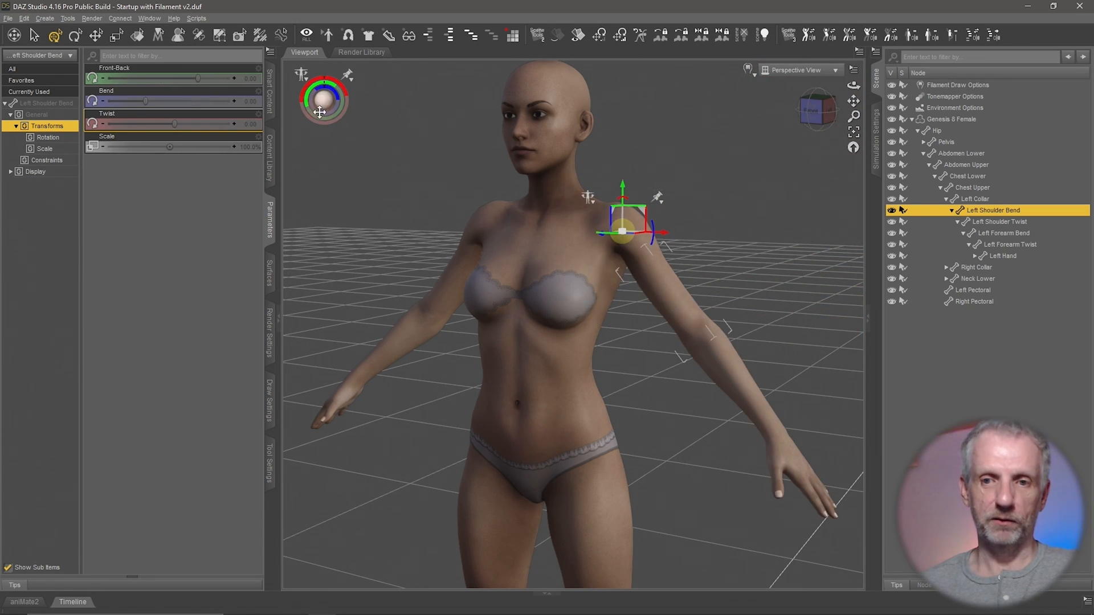
- Try single-axis rotations of the left shoulder with the pose tool, including a Twist of about 25.65, and undo them
middle_drag(464, 256, 467, 264)
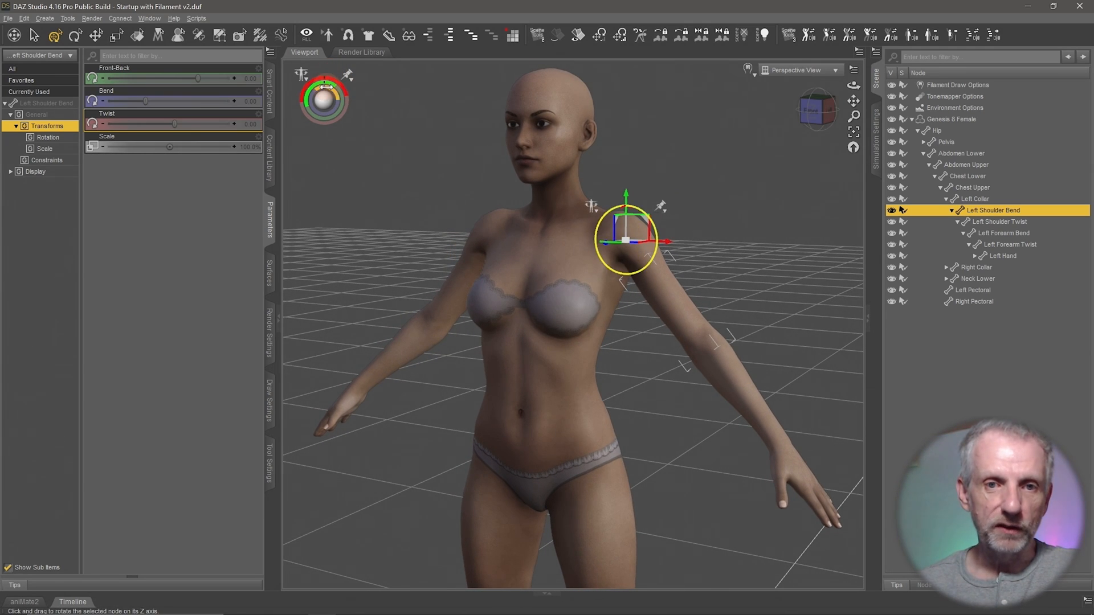
middle_drag(403, 143, 398, 139)
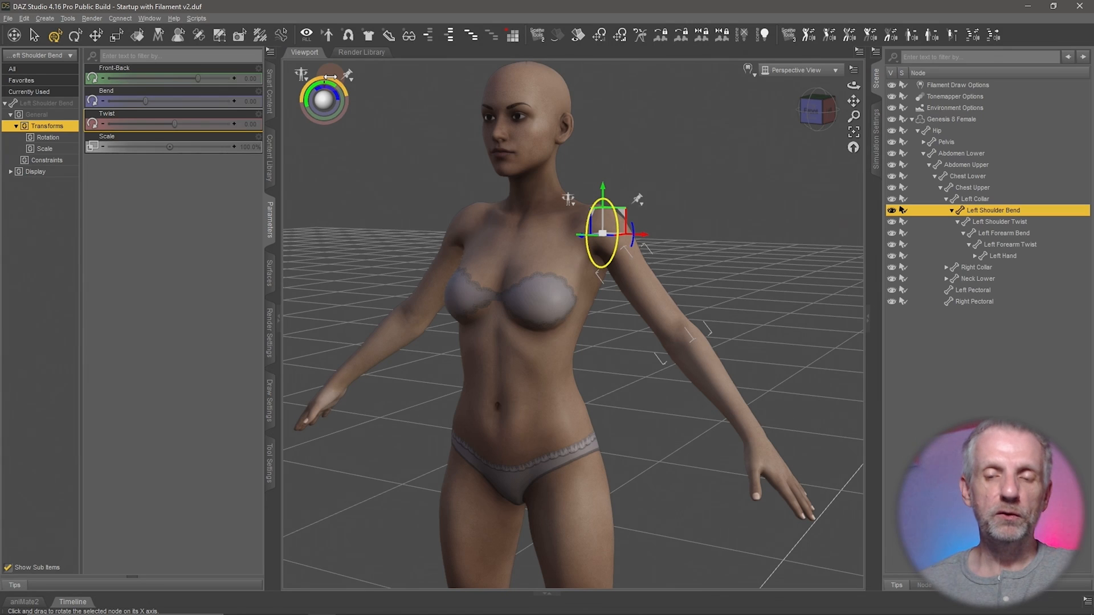
mouse_move(327, 75)
mouse_down()
mouse_move(349, 81)
mouse_move(314, 69)
mouse_move(350, 78)
mouse_move(319, 70)
mouse_move(330, 70)
mouse_up()
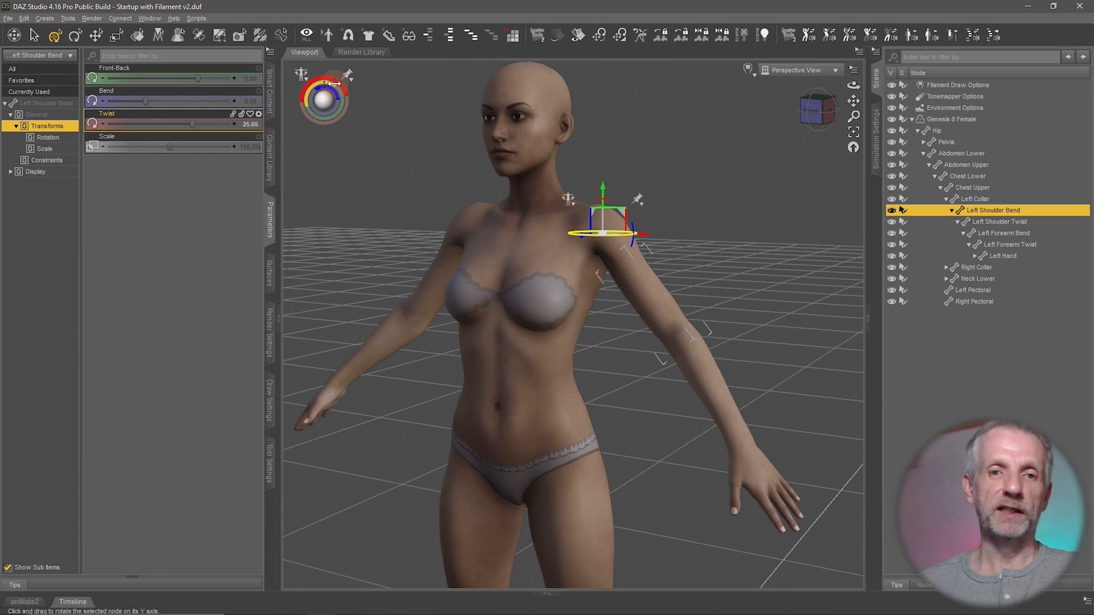
mouse_move(335, 83)
mouse_down()
mouse_move(325, 80)
mouse_move(365, 85)
mouse_move(322, 77)
mouse_move(340, 85)
mouse_up()
key(ctrl+z)
key(ctrl+z)
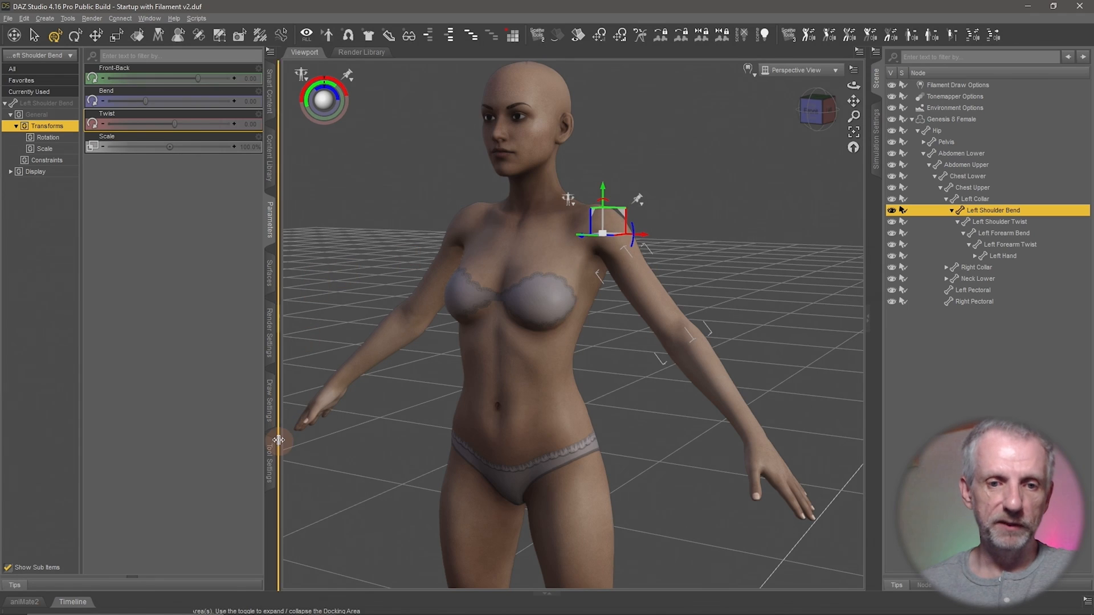
- Set the Universal tool to use local coordinates and return to the Left Shoulder Bend parameters
click(270, 463)
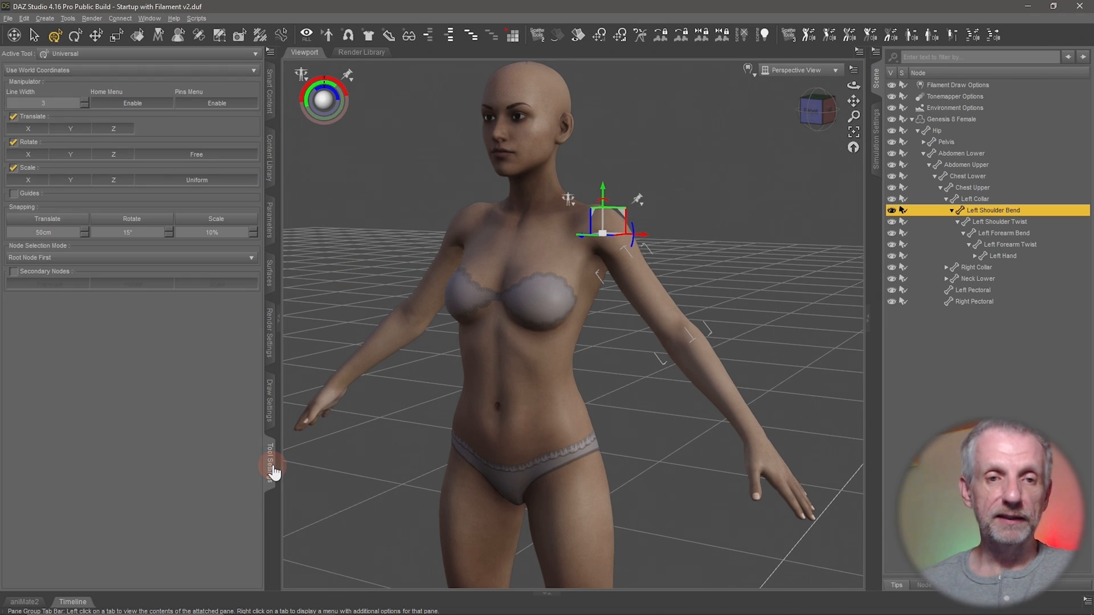
click(126, 71)
click(122, 84)
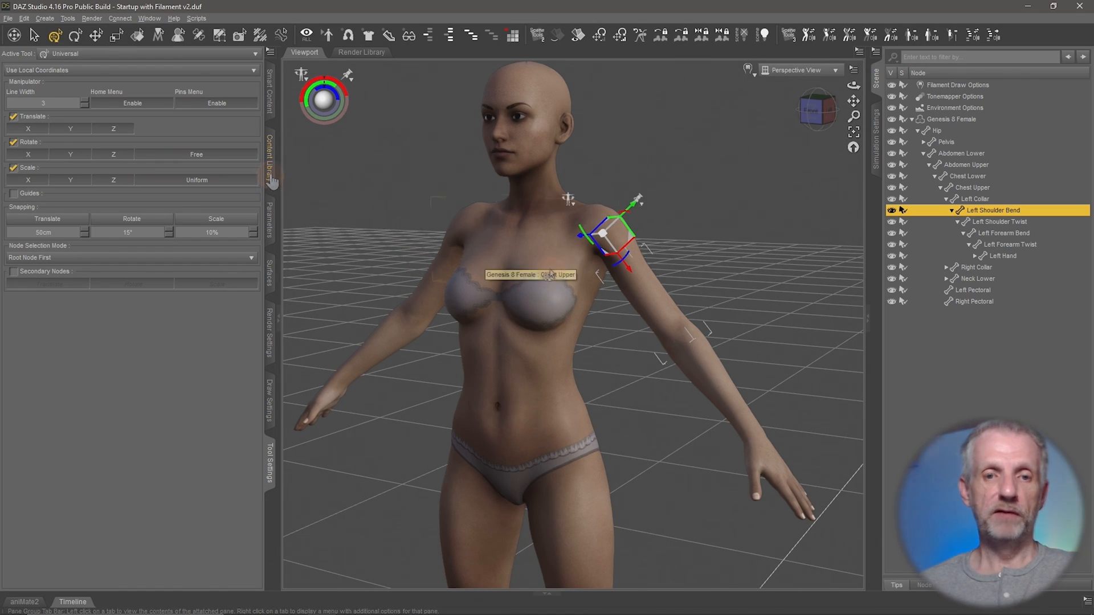
click(270, 225)
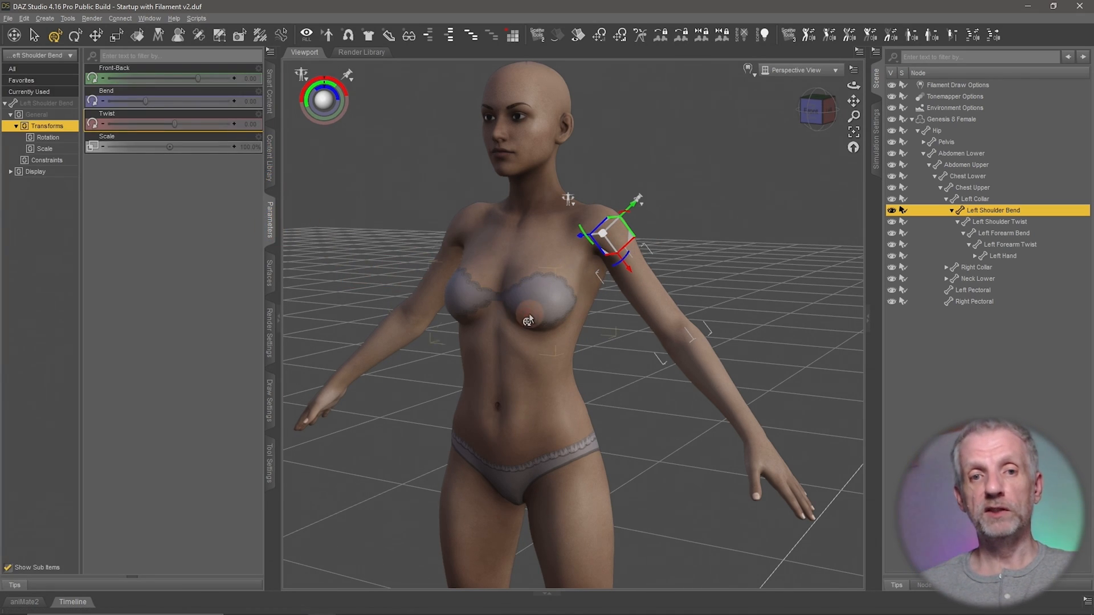
- Switch to the Node Selection tool to hide the manipulator and reactivate the Universal tool on the left shoulder
middle_drag(659, 364, 658, 363)
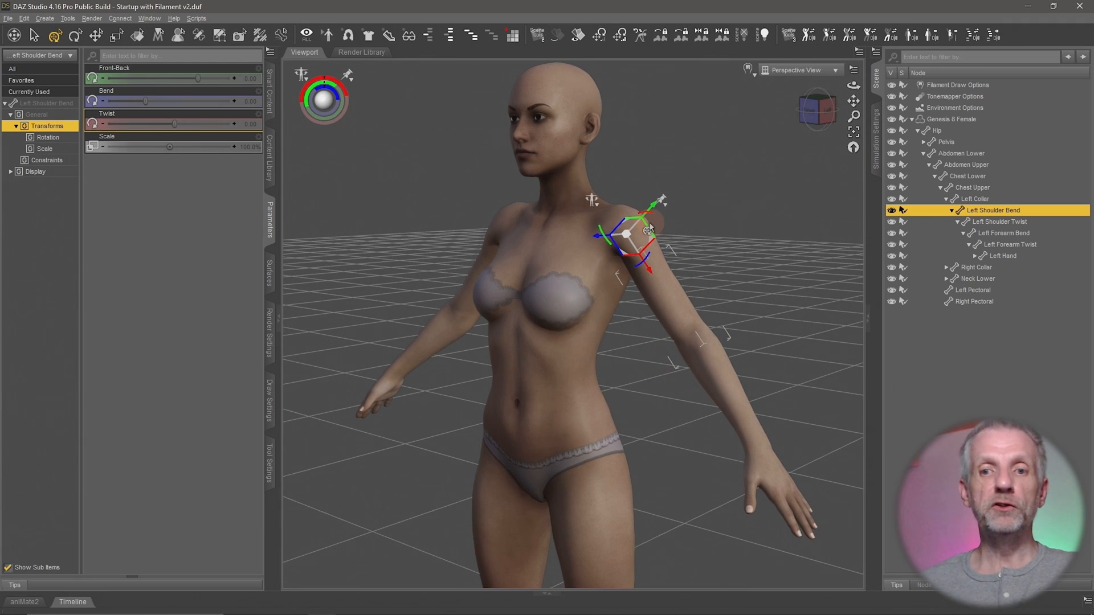
click(36, 40)
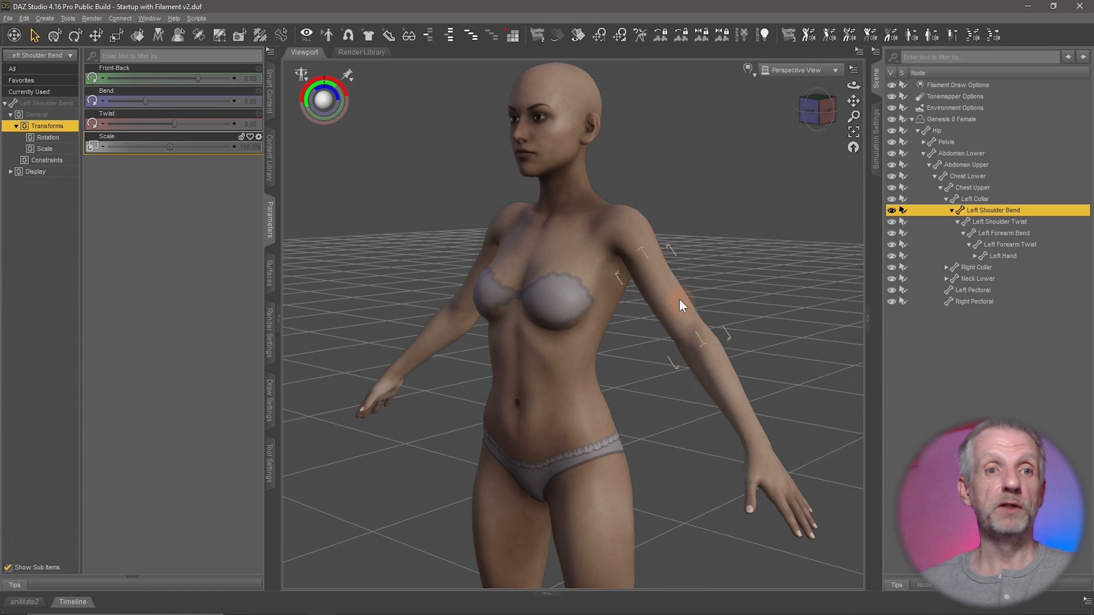
click(63, 43)
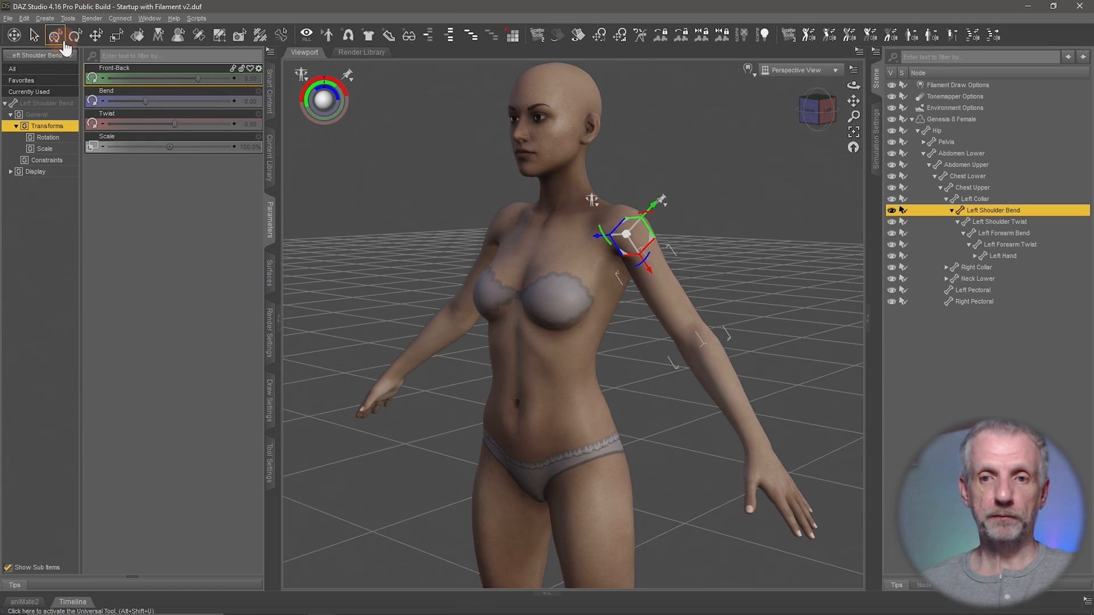
middle_drag(452, 260, 453, 256)
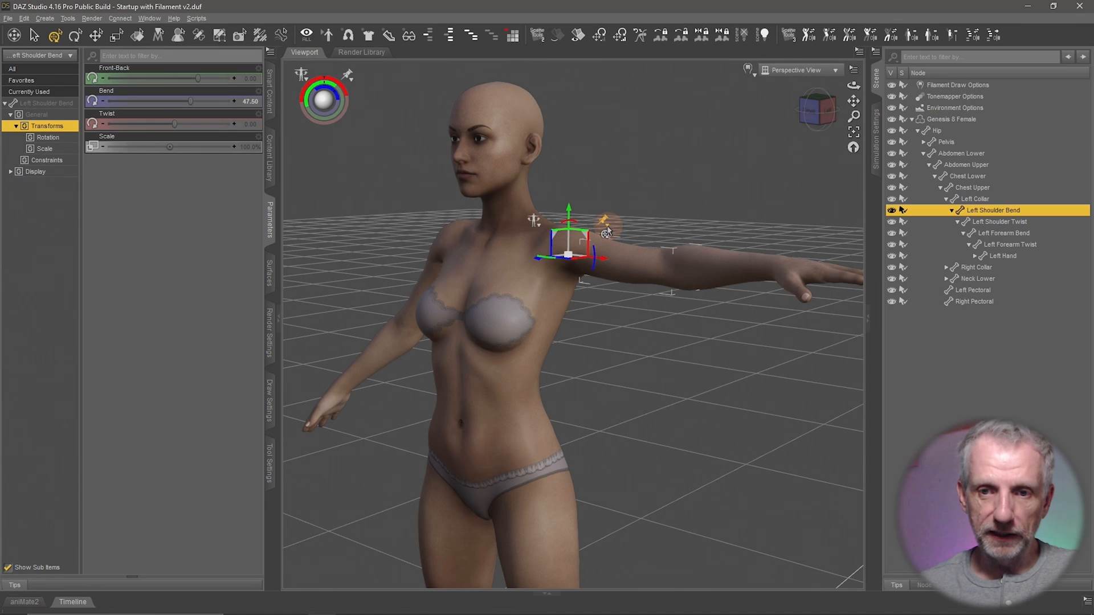
- Examine the pose tool's pinning options and undo the left shoulder's bend and selection
click(350, 80)
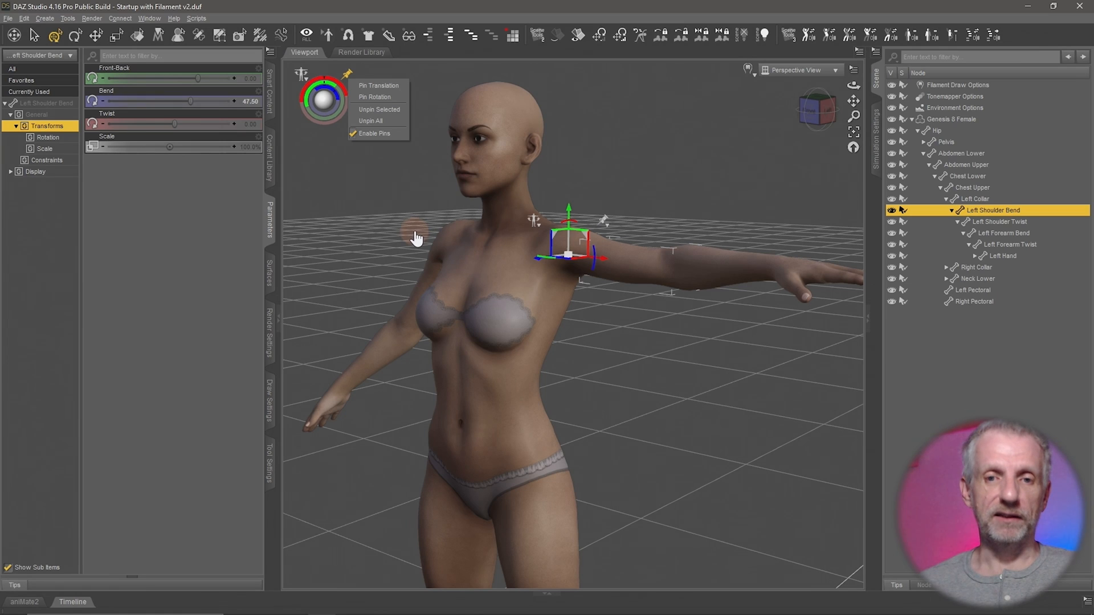
click(348, 75)
key(ctrl+z)
key(ctrl+z)
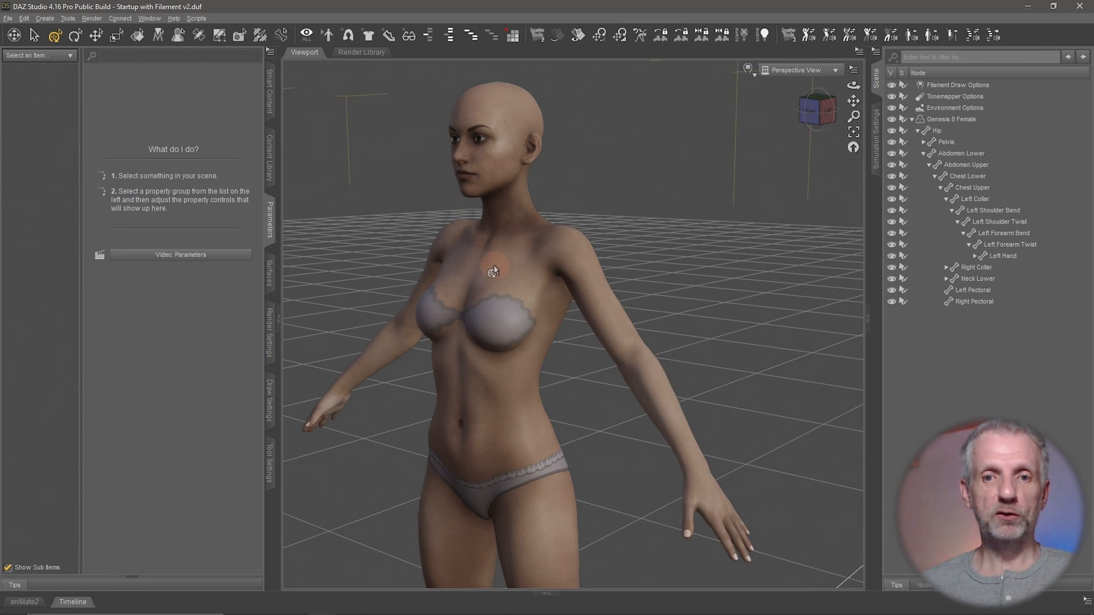
- Open the PowerPose pane and dock it between the Scene and Simulation Settings panes
mouse_move(495, 270)
middle_down()
mouse_move(471, 252)
mouse_move(489, 243)
mouse_move(476, 260)
middle_up()
scroll(477, 254, down, 3)
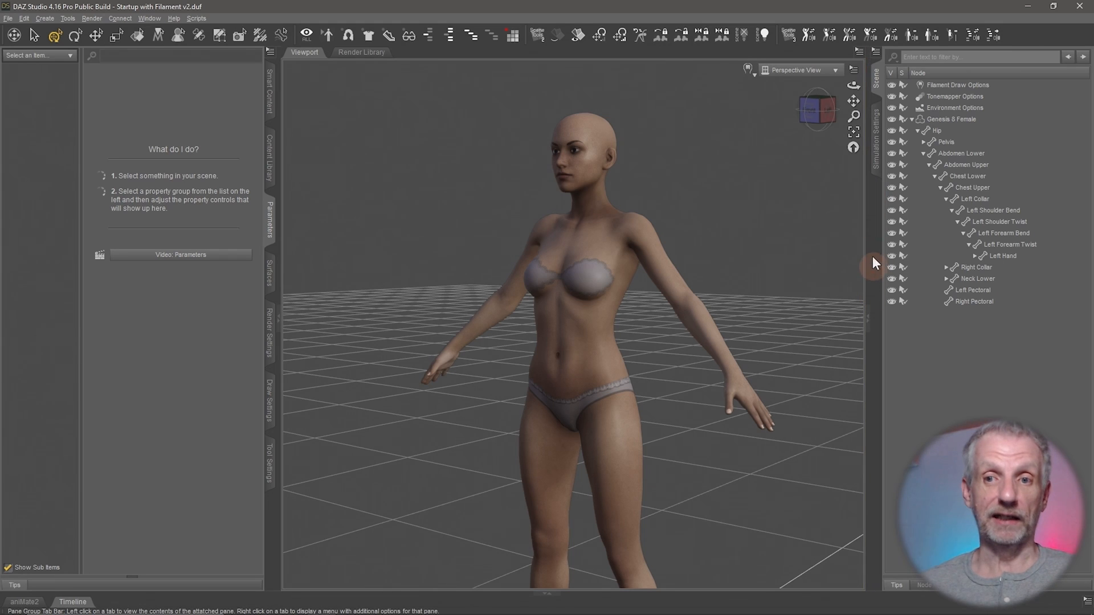
click(151, 19)
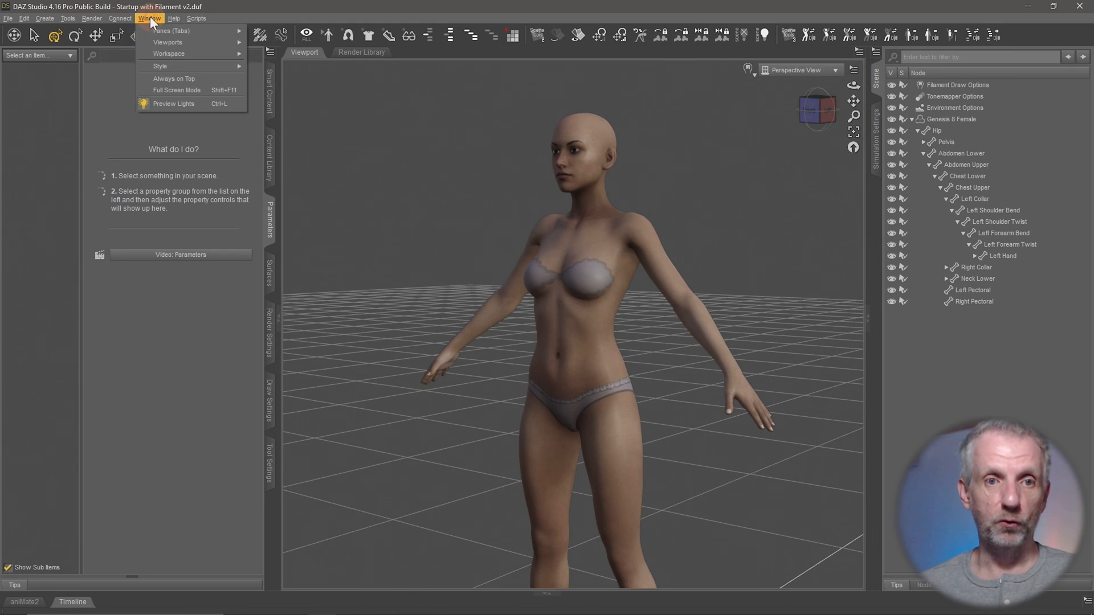
mouse_move(207, 33)
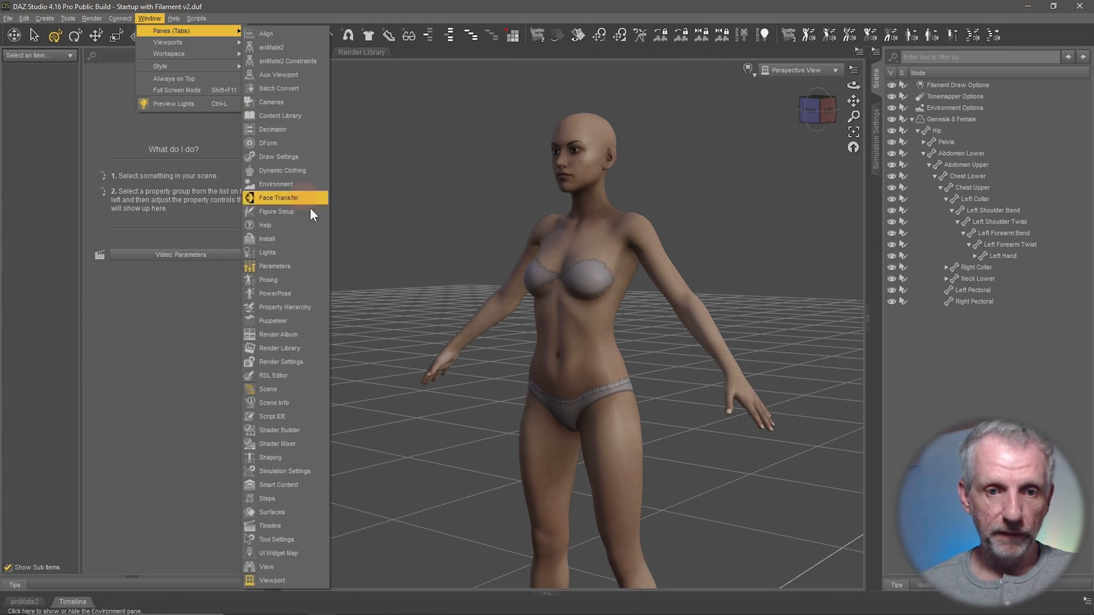
click(305, 293)
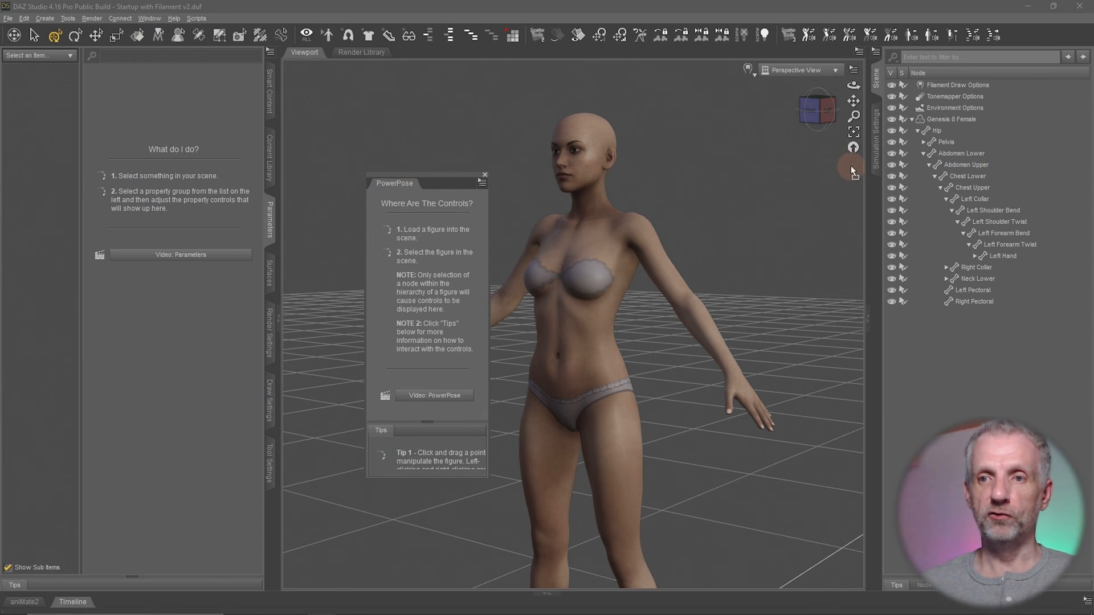
drag(879, 190, 877, 190)
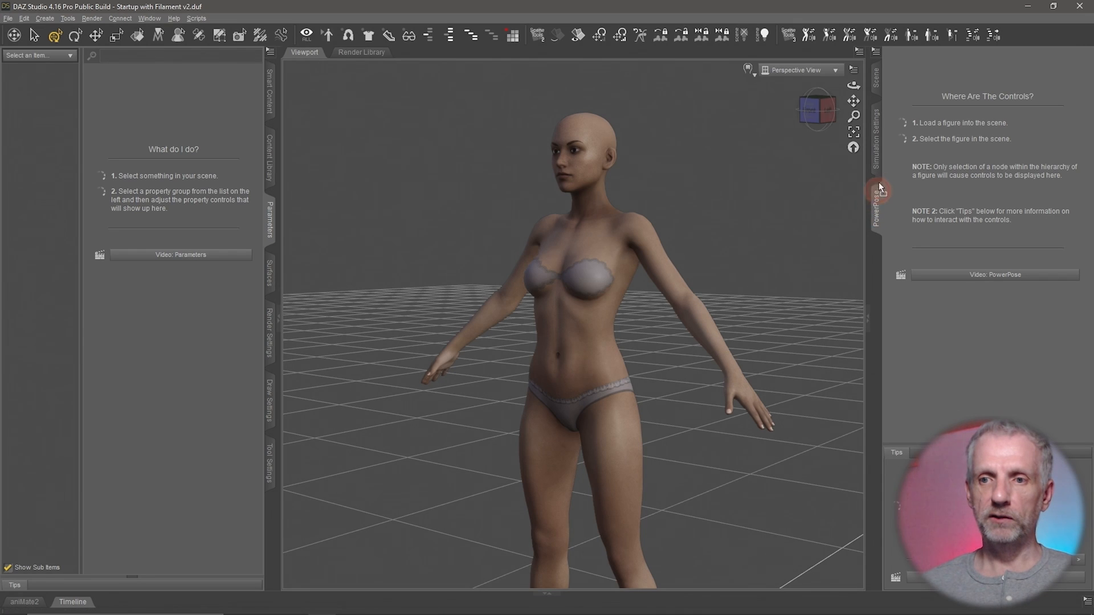
drag(876, 125, 877, 123)
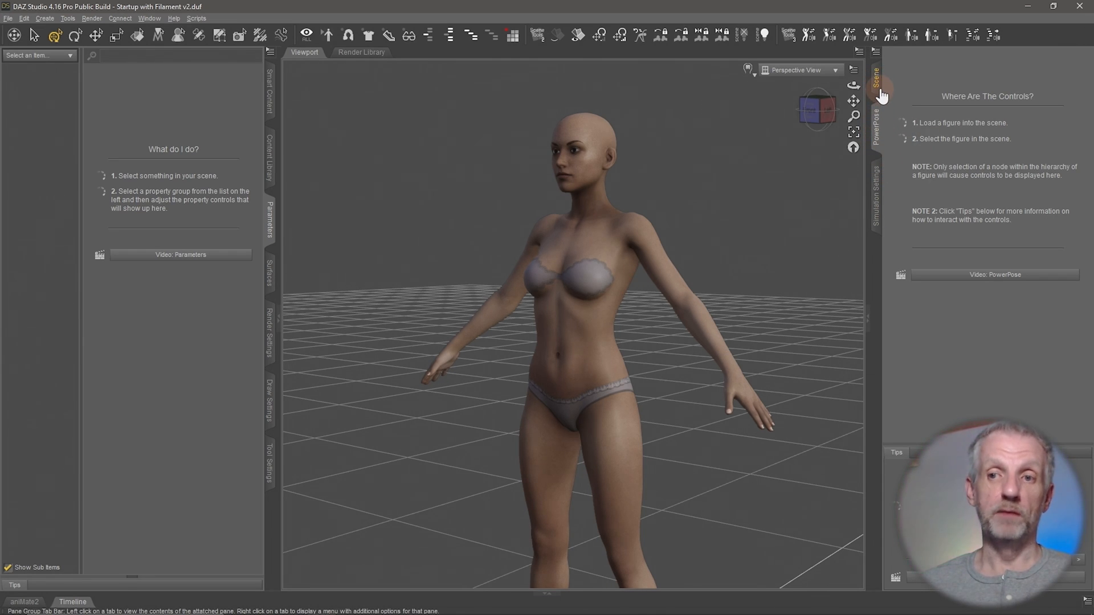
- Select the Genesis 8 Female figure in the scene and show its PowerPose body template
click(880, 93)
click(956, 117)
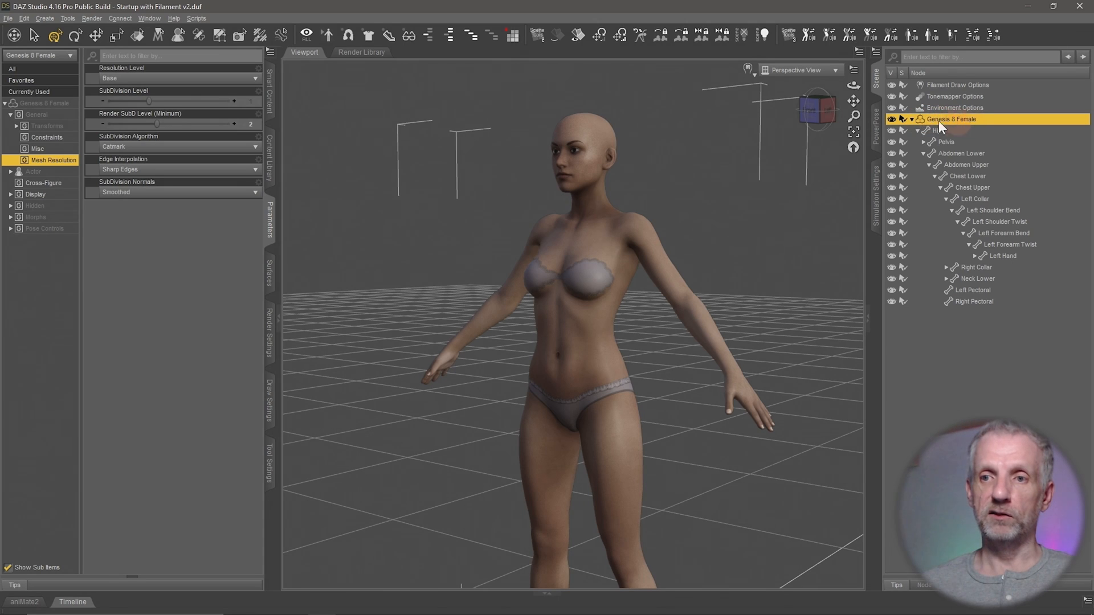
click(876, 128)
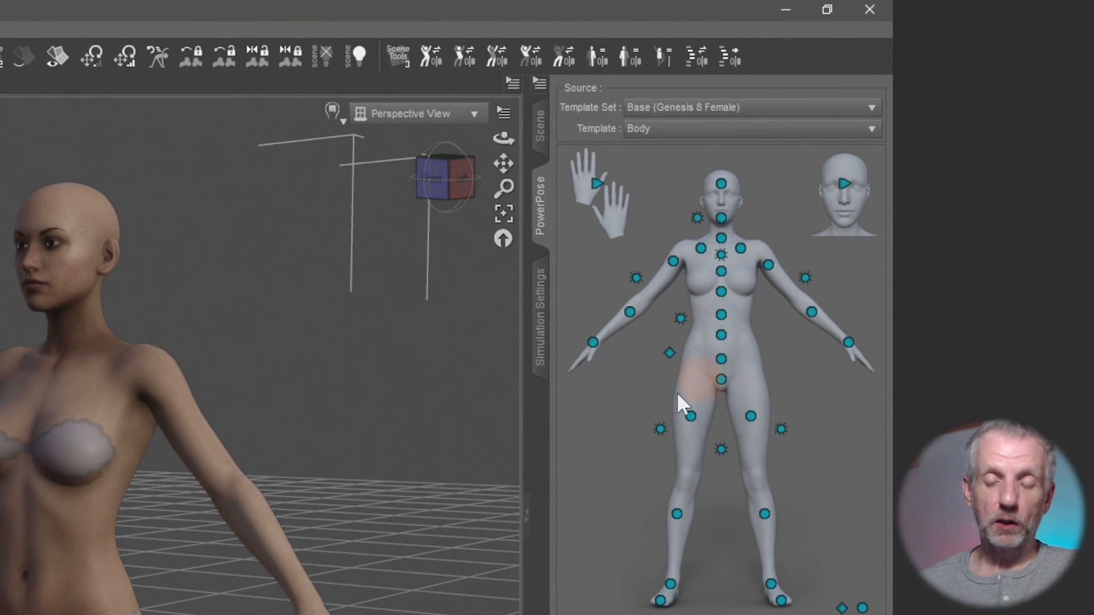
- Select the left shoulder and left forearm bones alternately on the PowerPose body template, ending with Left Forearm Bend
middle_drag(105, 530, 136, 551)
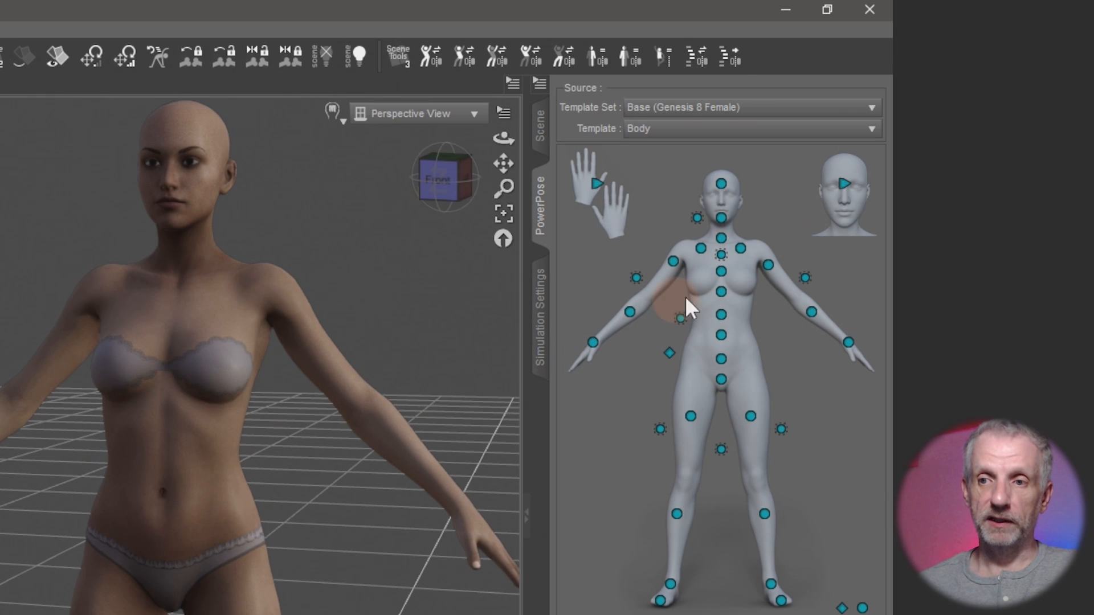
click(768, 265)
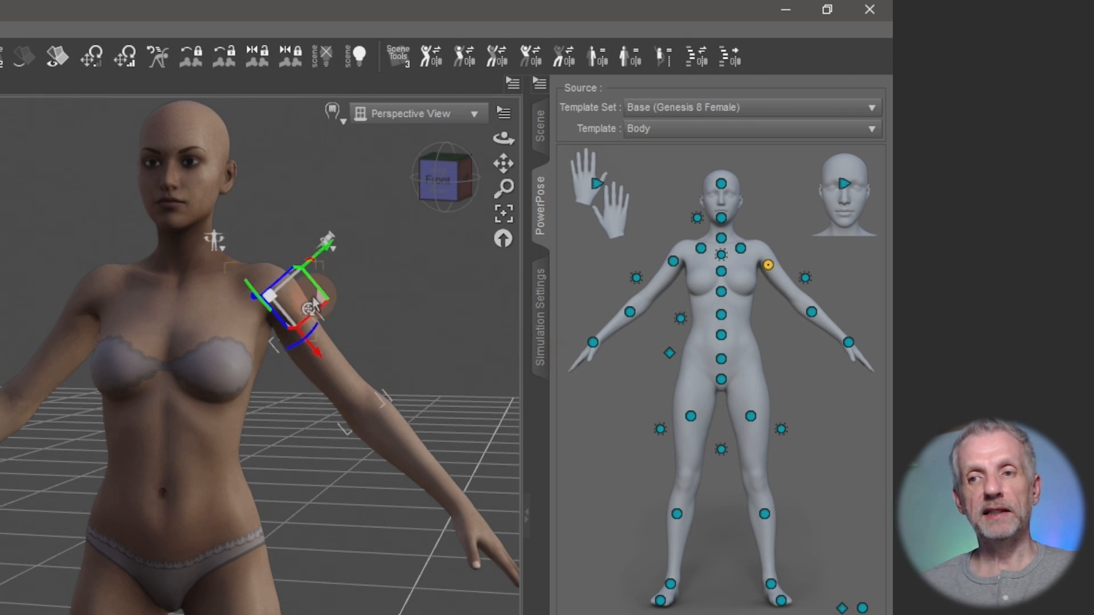
click(812, 313)
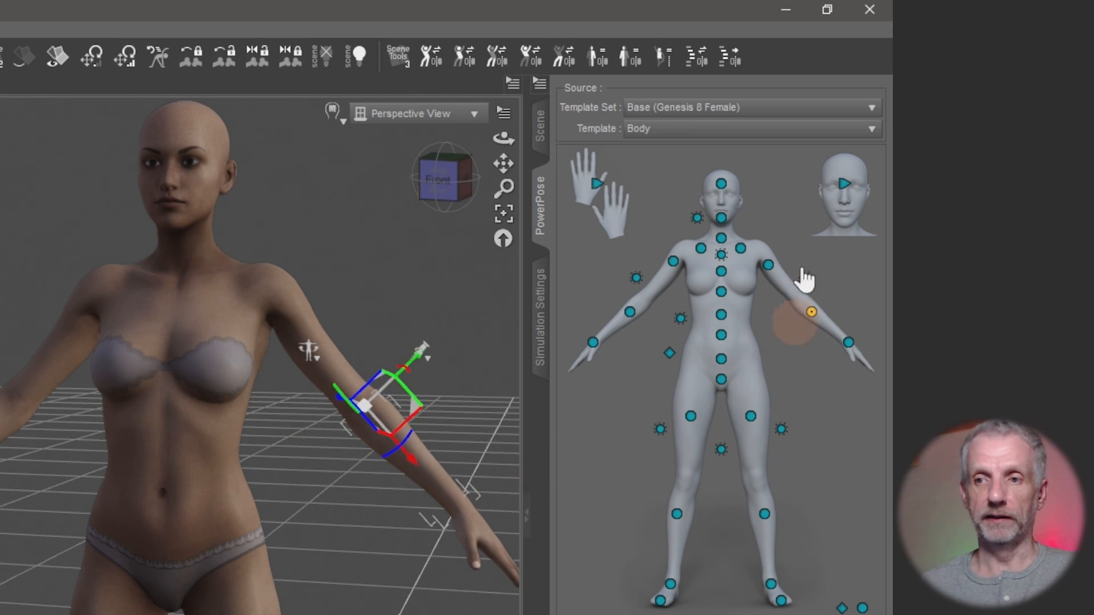
click(768, 265)
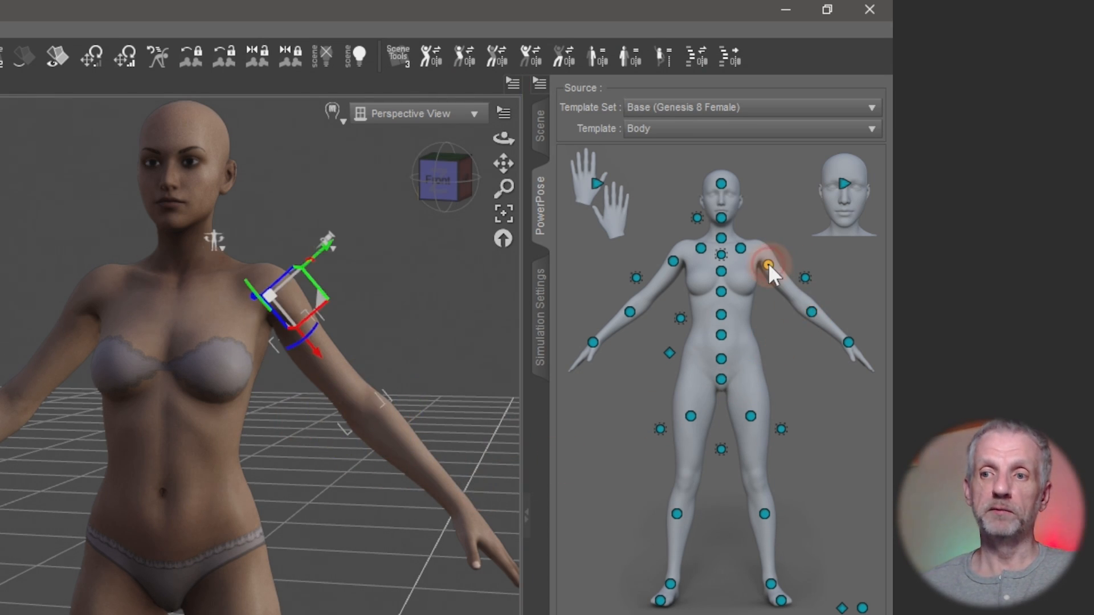
click(811, 312)
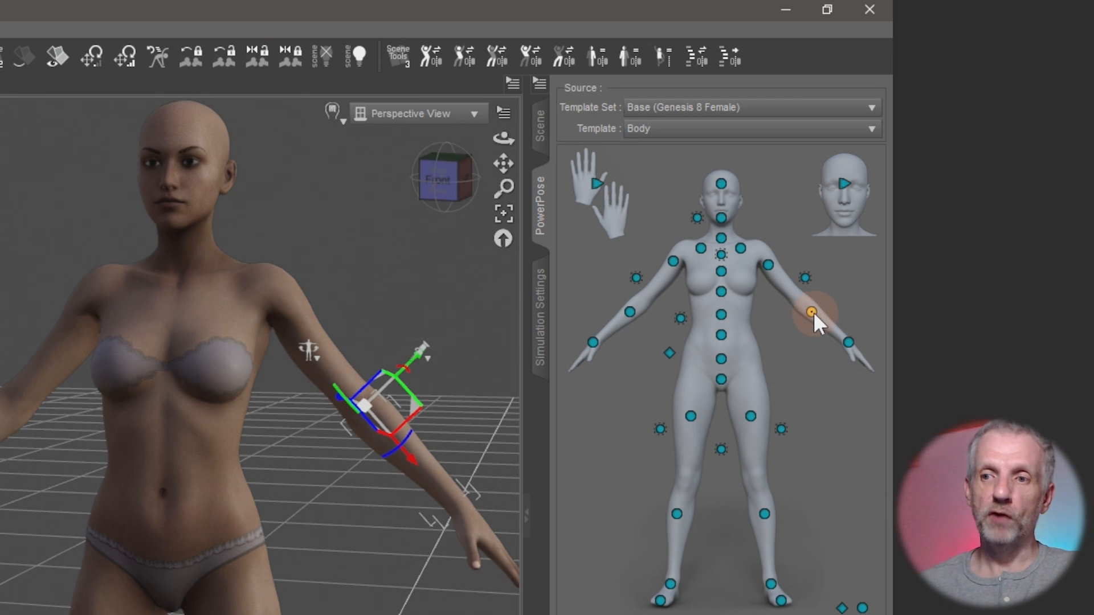
- Try posing the left forearm with PowerPose to about Bend -51.67 and Twist 4.63, and undo it
mouse_move(813, 313)
mouse_down()
mouse_move(715, 313)
mouse_move(830, 325)
mouse_move(789, 325)
mouse_move(785, 237)
mouse_move(794, 383)
mouse_move(777, 227)
mouse_move(786, 316)
mouse_move(762, 290)
mouse_move(789, 305)
mouse_move(772, 332)
mouse_move(635, 326)
mouse_move(818, 325)
mouse_move(812, 313)
mouse_up()
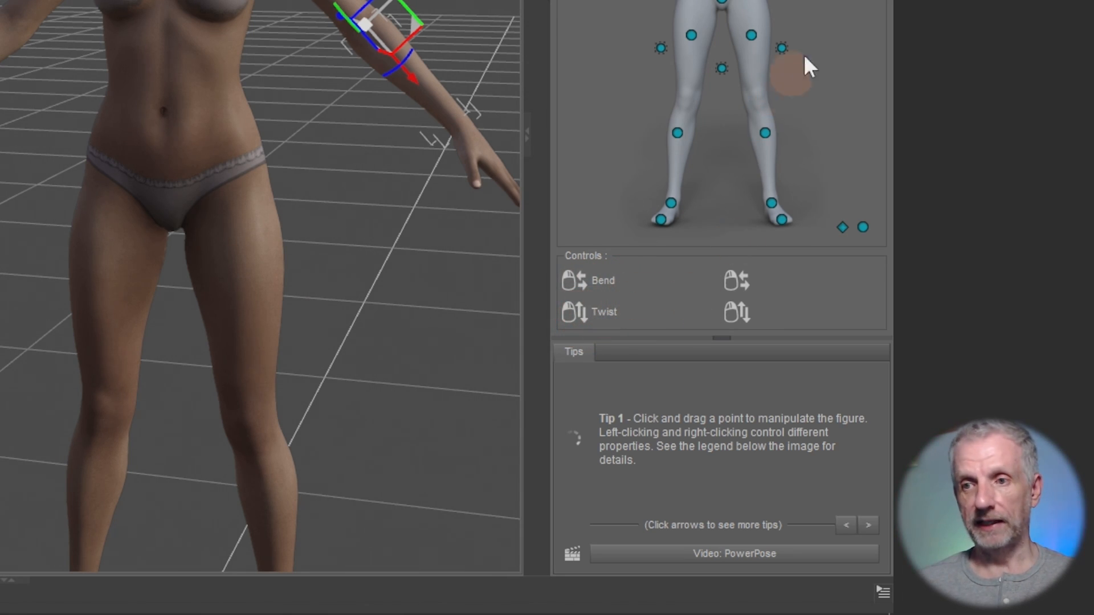
drag(1044, 193, 1018, 219)
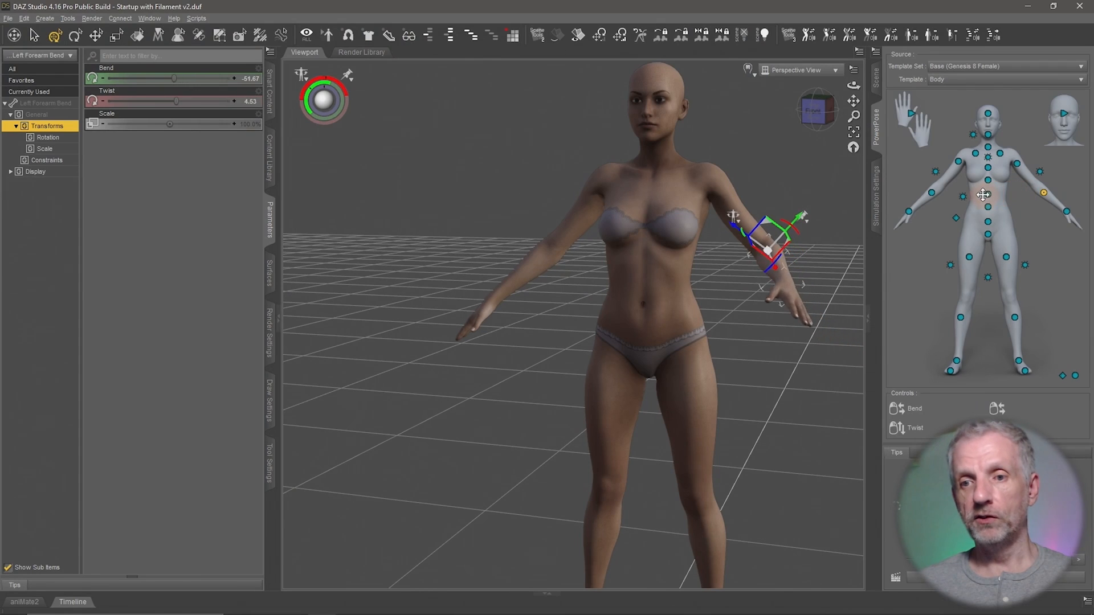
key(ctrl+z)
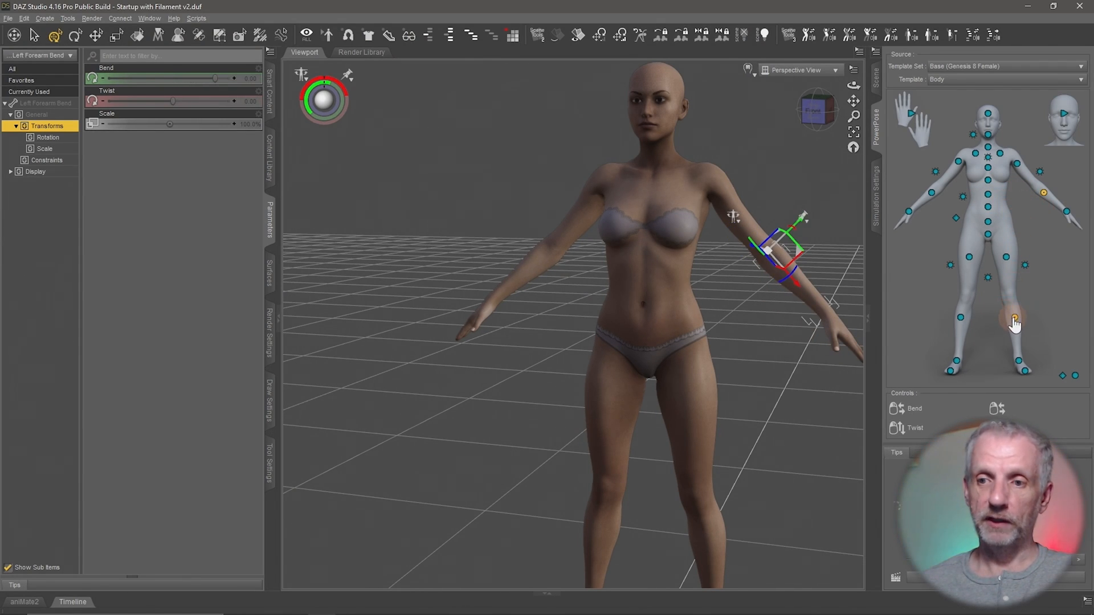
- Pose the left shin with PowerPose to about Bend 97.39 and Twist -2.10, and frame the bent leg for inspection
drag(1015, 321, 1019, 411)
key(ctrl+f)
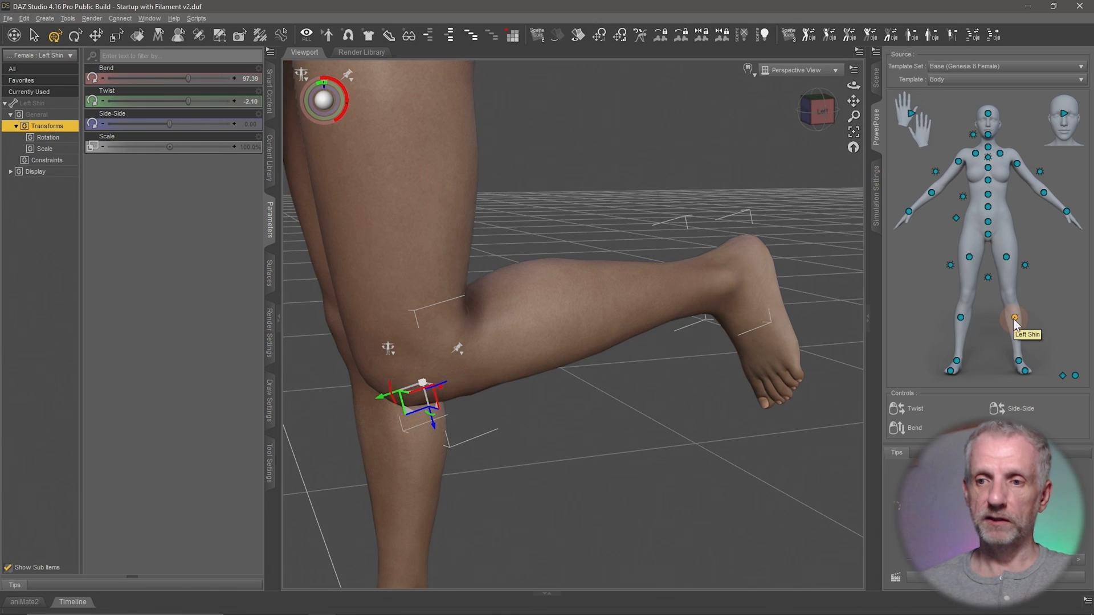
mouse_move(1013, 317)
mouse_down()
mouse_move(911, 313)
mouse_move(1090, 322)
mouse_move(1020, 311)
mouse_move(1054, 331)
mouse_move(1031, 305)
mouse_move(1003, 314)
mouse_up()
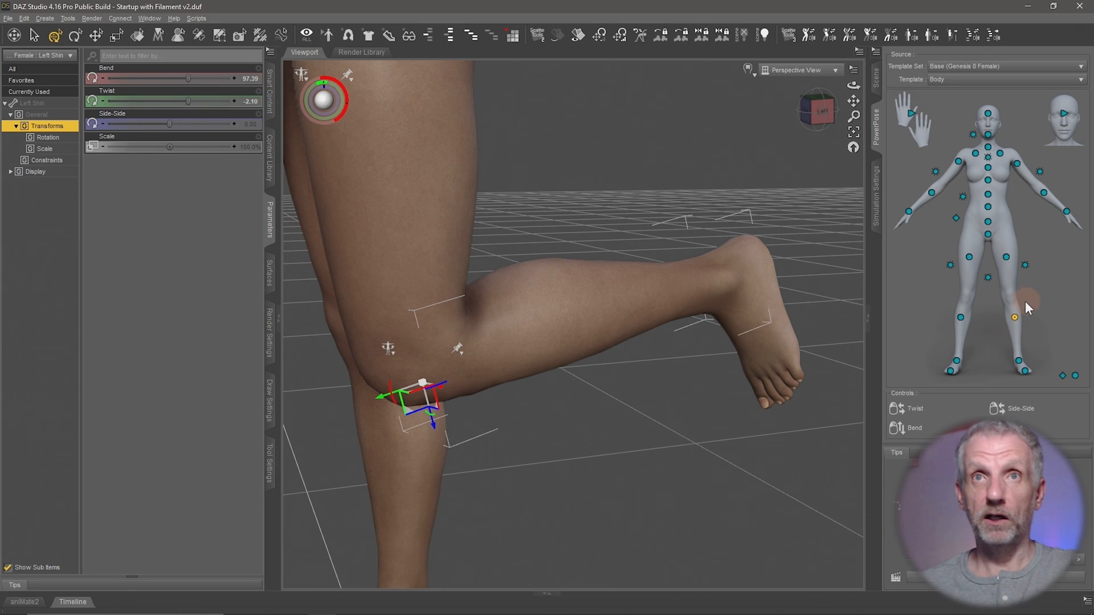
scroll(581, 273, down, 6)
alt+right_drag(570, 250, 561, 319)
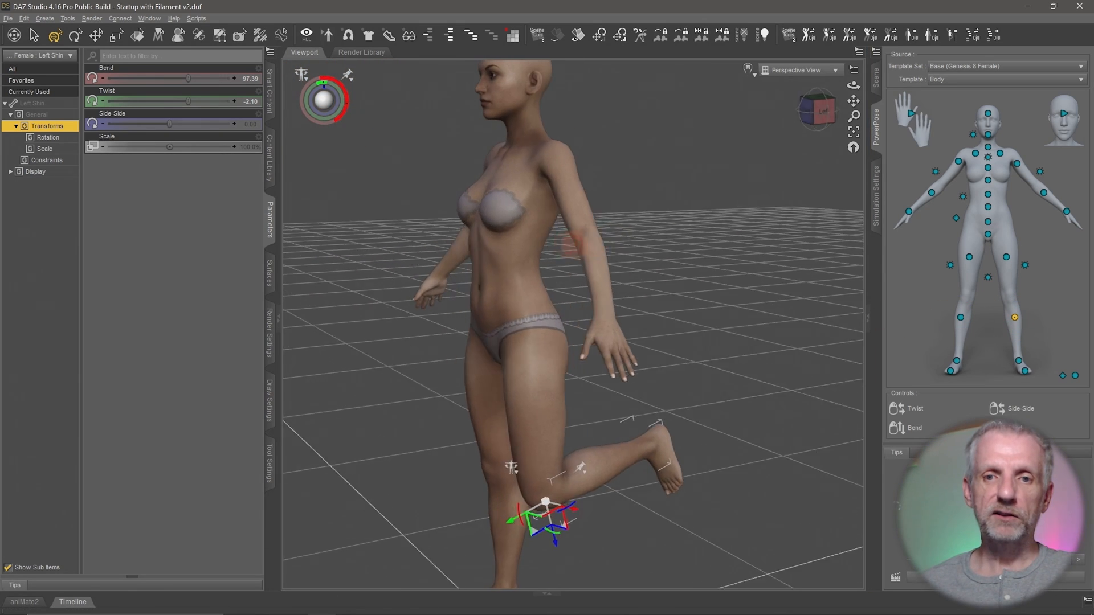
alt+drag(576, 245, 596, 265)
scroll(576, 241, down, 3)
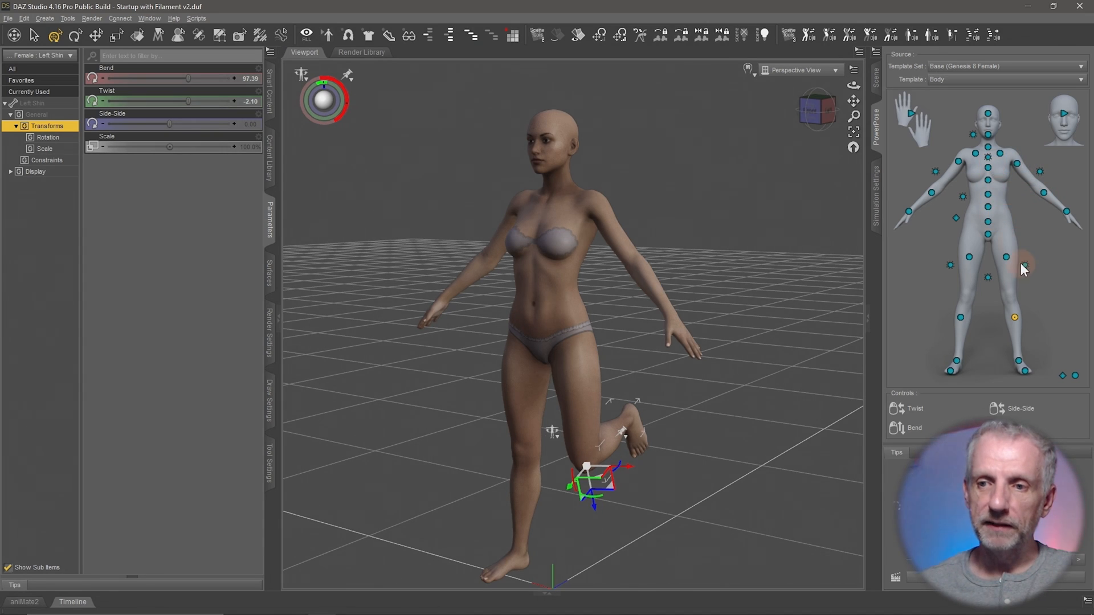
- Undo the left shin pose, then try turning the head with PowerPose to about Twist -22.00 and Bend 1.10 and restore its default rotation
key(ctrl+z)
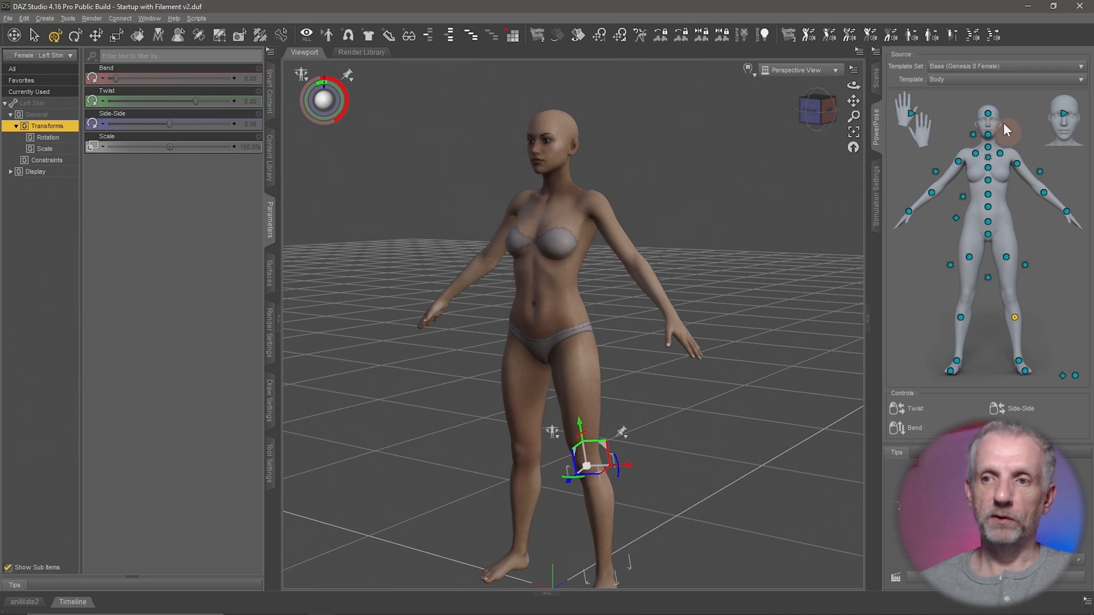
drag(990, 118, 781, 117)
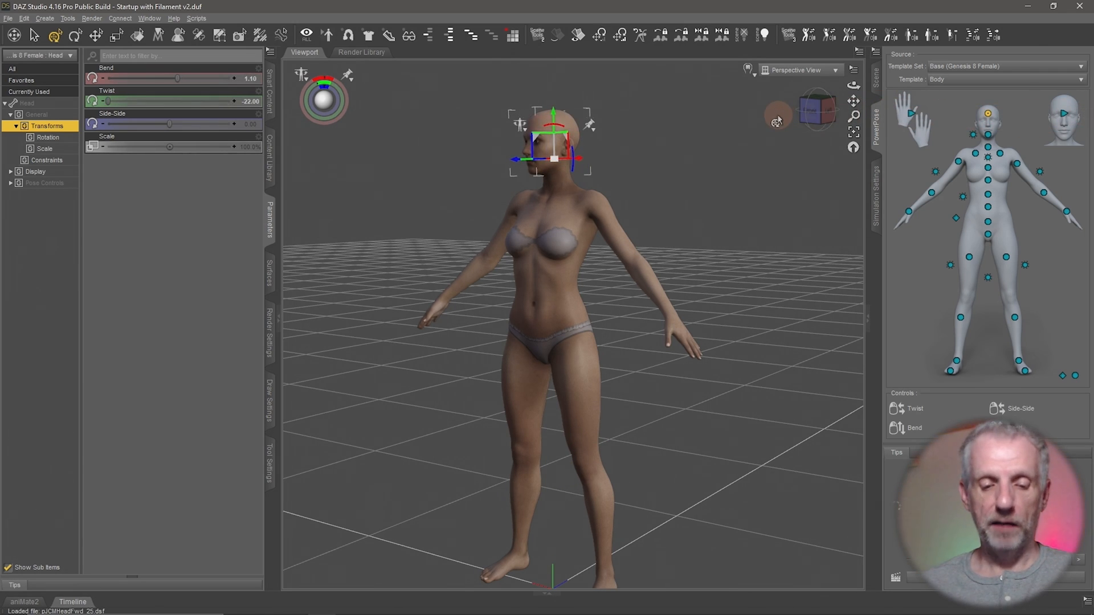
key(ctrl+f)
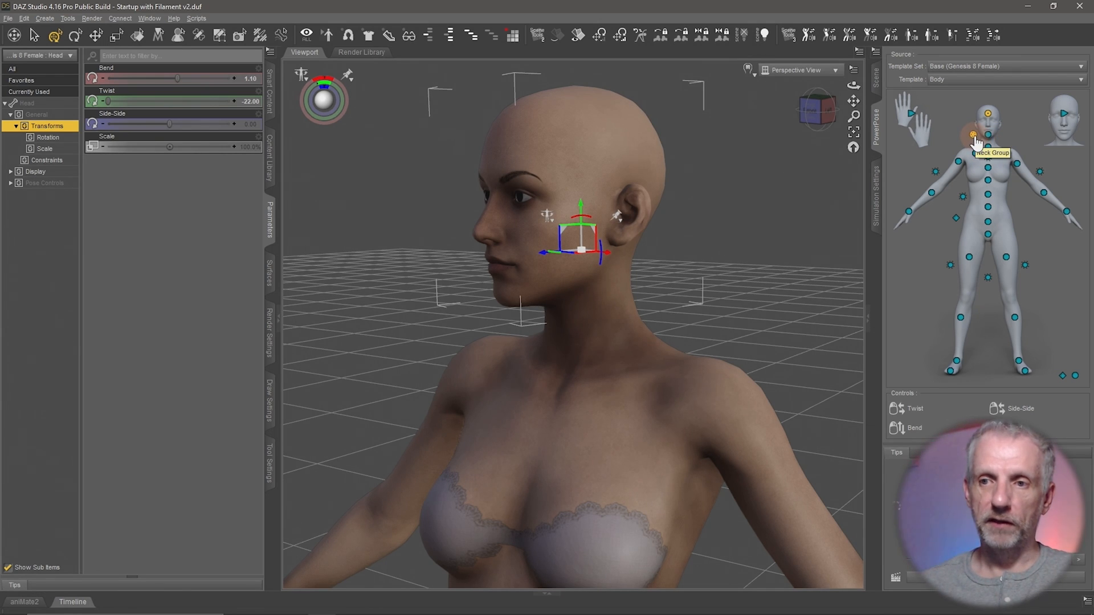
alt+click(989, 115)
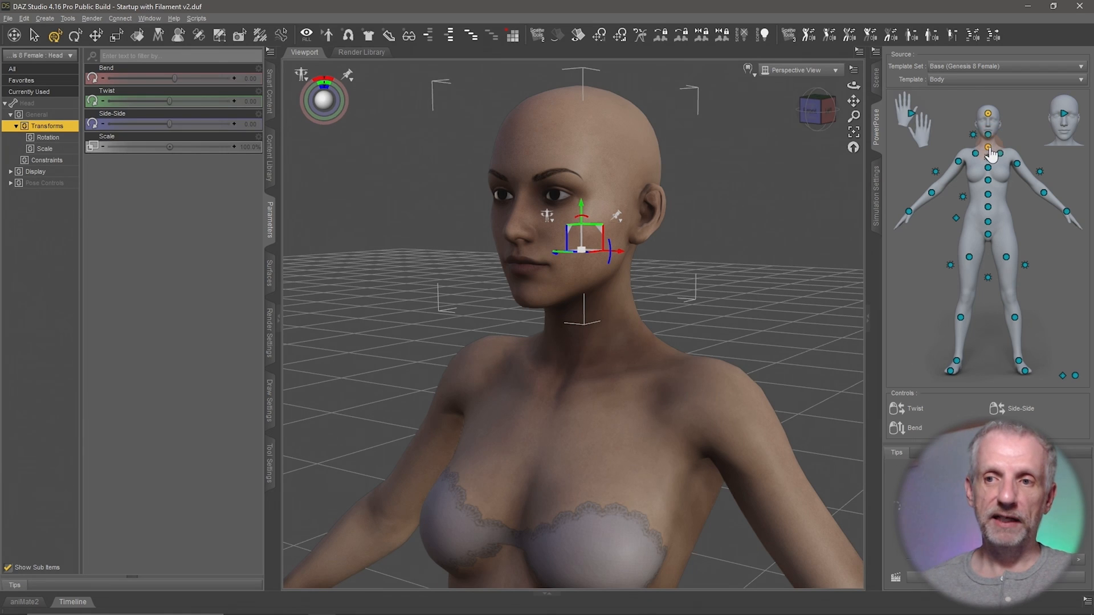
- Try rotating the head and neck together with the Neck Group control to about Bend -0.82 and Twist -1.32, and undo it
mouse_move(975, 140)
mouse_down()
mouse_move(1077, 142)
mouse_move(1008, 109)
mouse_move(1021, 86)
mouse_move(941, 137)
mouse_move(902, 125)
mouse_move(1001, 98)
mouse_move(984, 166)
mouse_move(992, 114)
mouse_move(972, 132)
mouse_move(1008, 116)
mouse_move(967, 131)
mouse_up()
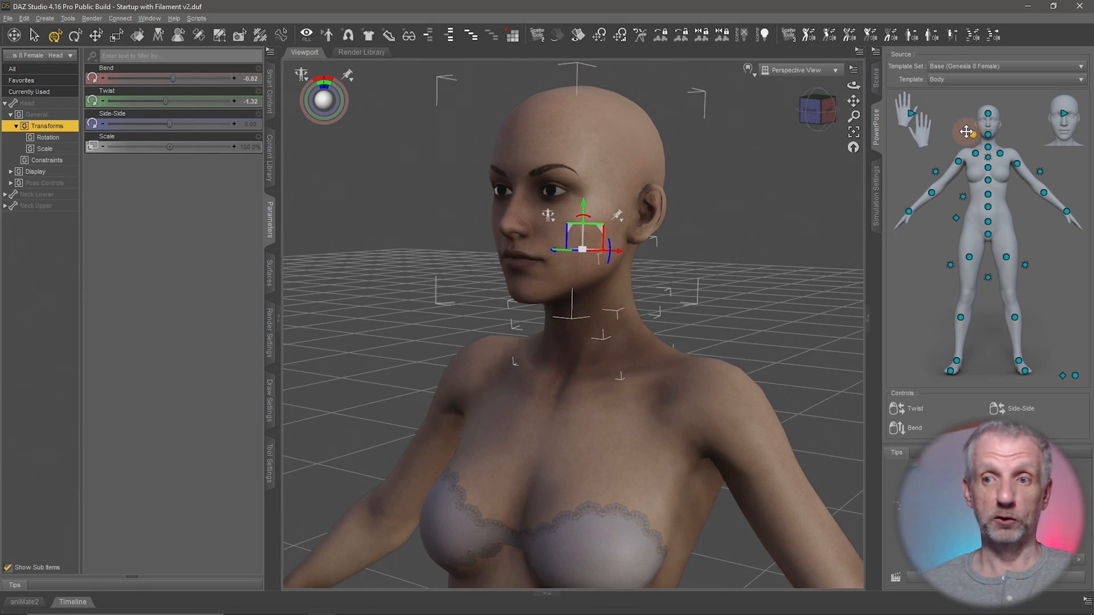
key(ctrl+z)
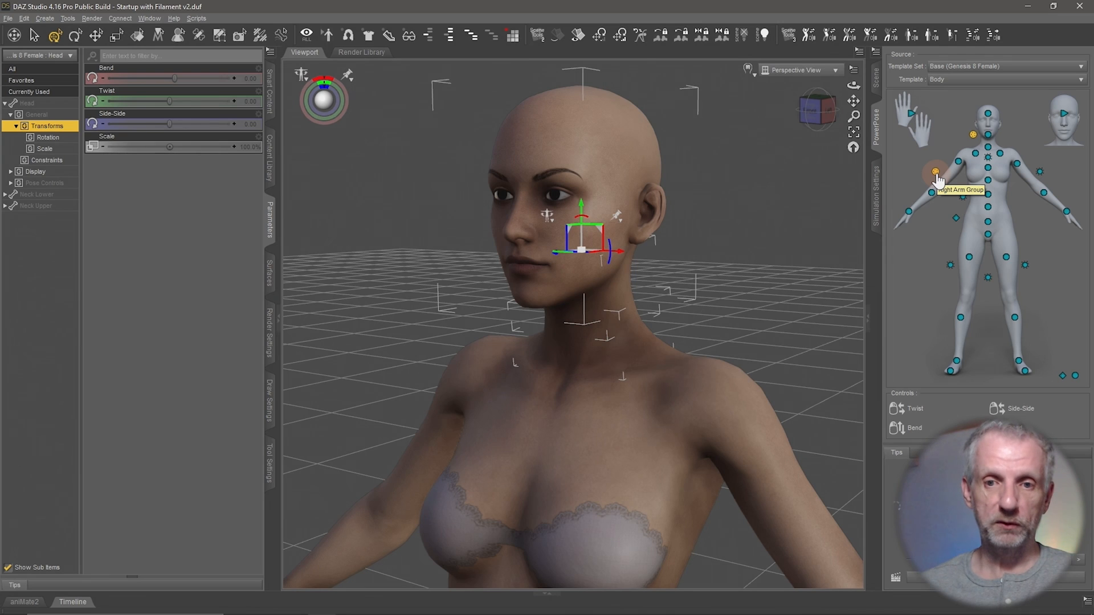
- Try posing the right arm bone by bone with PowerPose, adjusting the shoulder, the forearm to Bend 53.22 and the hand to Bend 5.50, and undo everything
scroll(639, 333, down, 7)
middle_drag(633, 310, 587, 261)
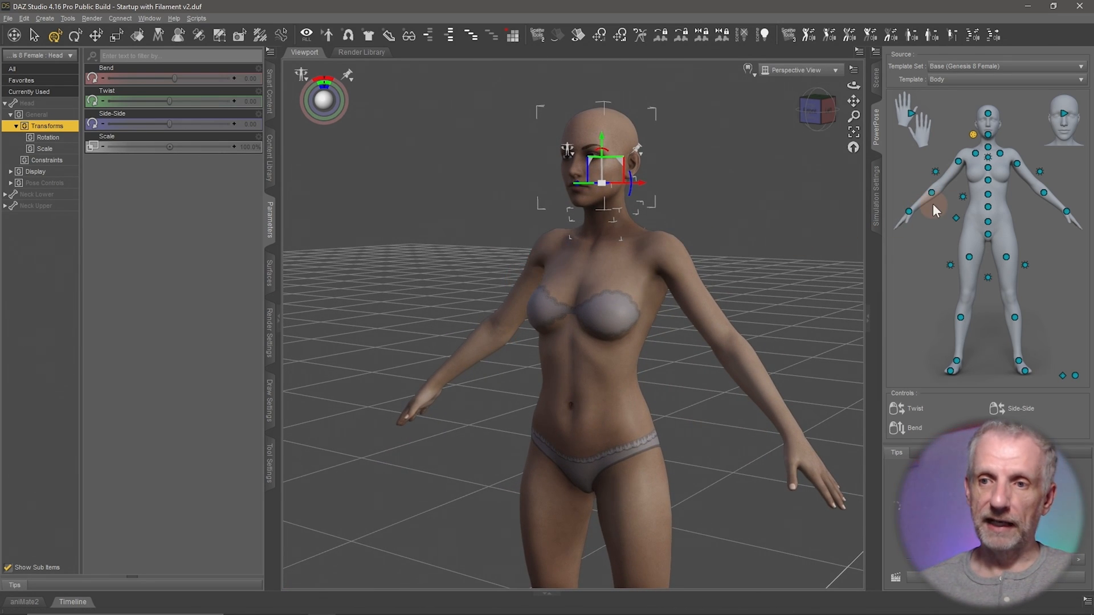
click(958, 163)
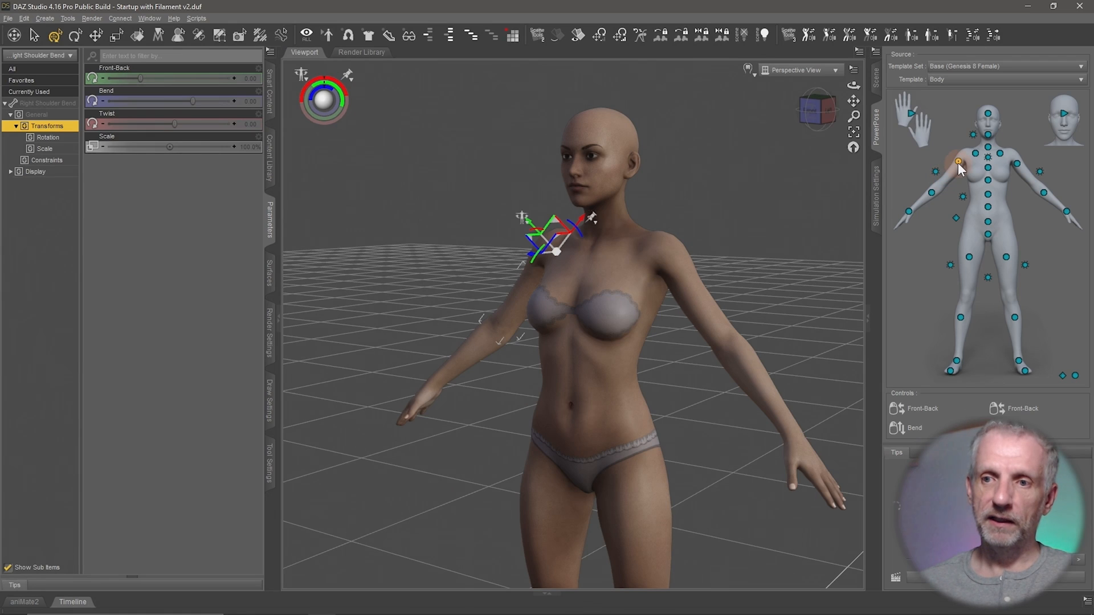
drag(964, 150, 971, 123)
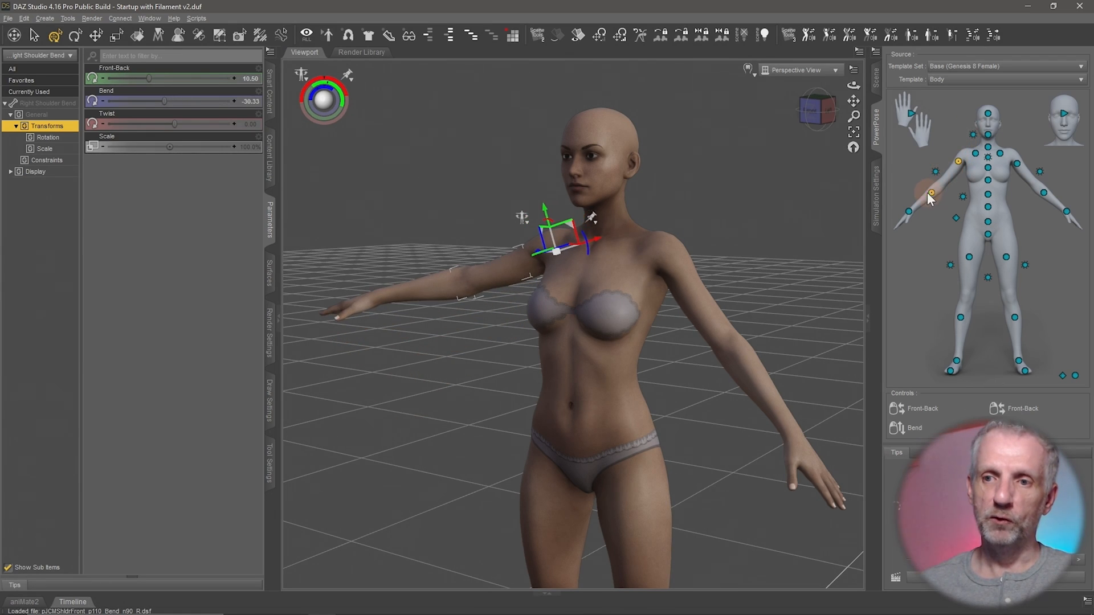
drag(931, 197, 987, 186)
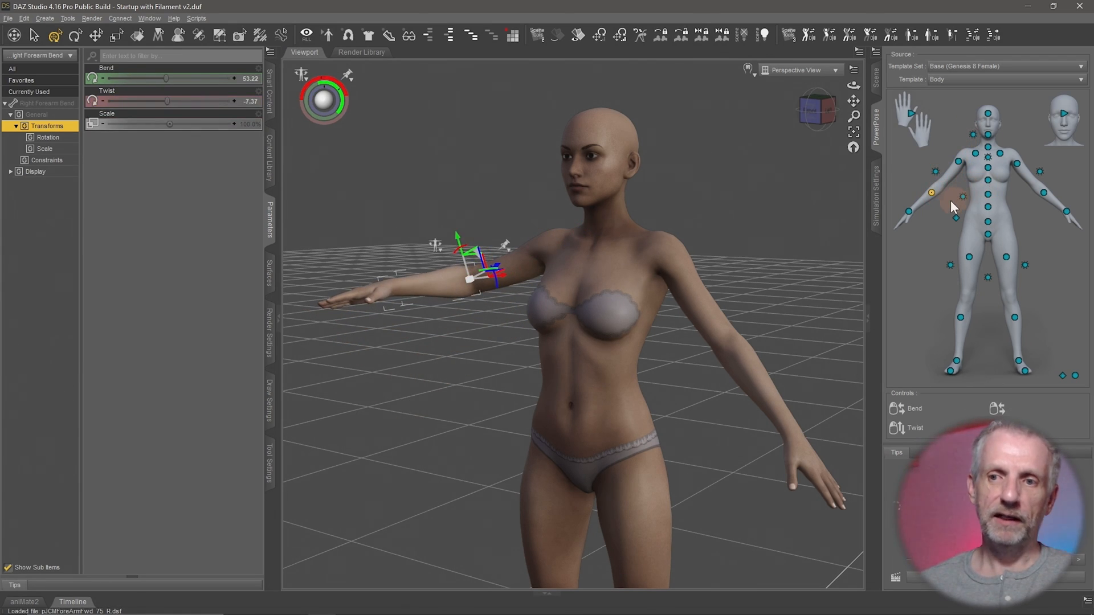
mouse_move(909, 218)
mouse_down()
mouse_move(957, 183)
mouse_move(928, 209)
mouse_up()
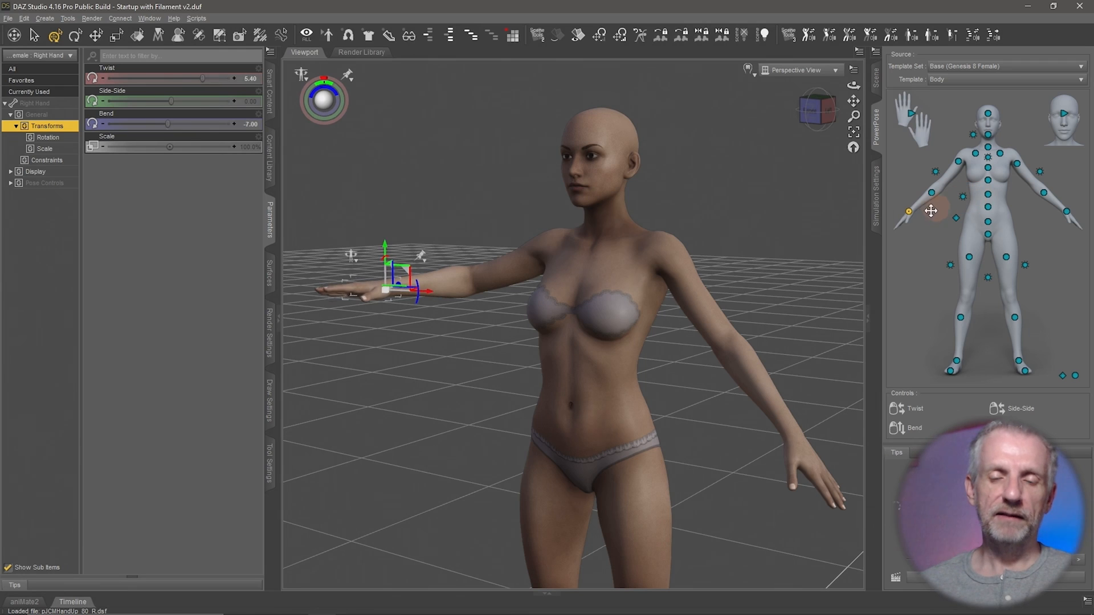
drag(840, 219, 831, 223)
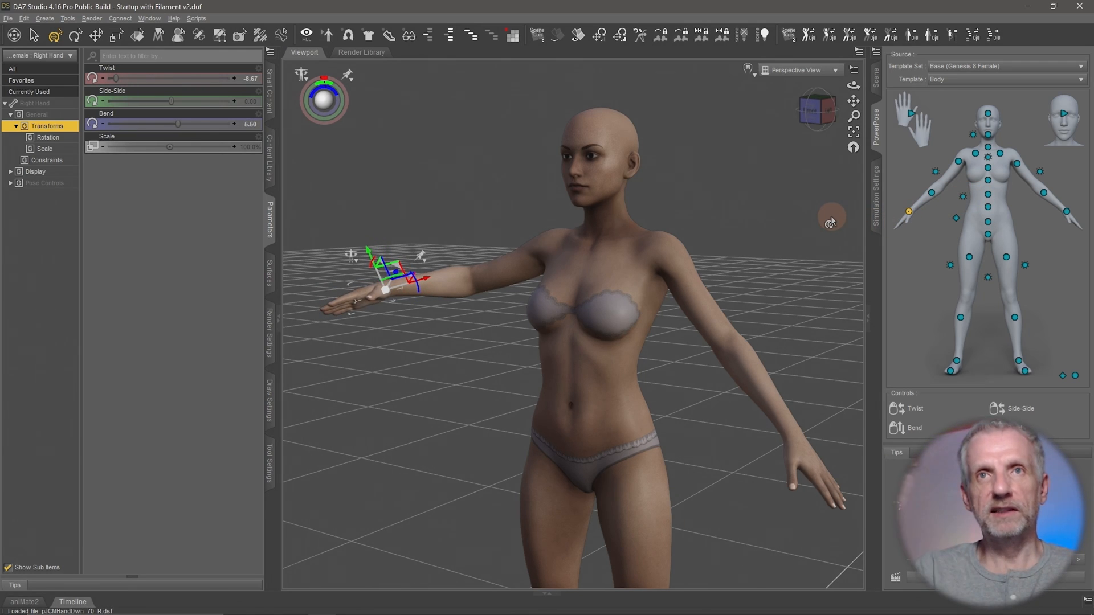
key(ctrl+z)
key(ctrl+z)
key(ctrl+z)
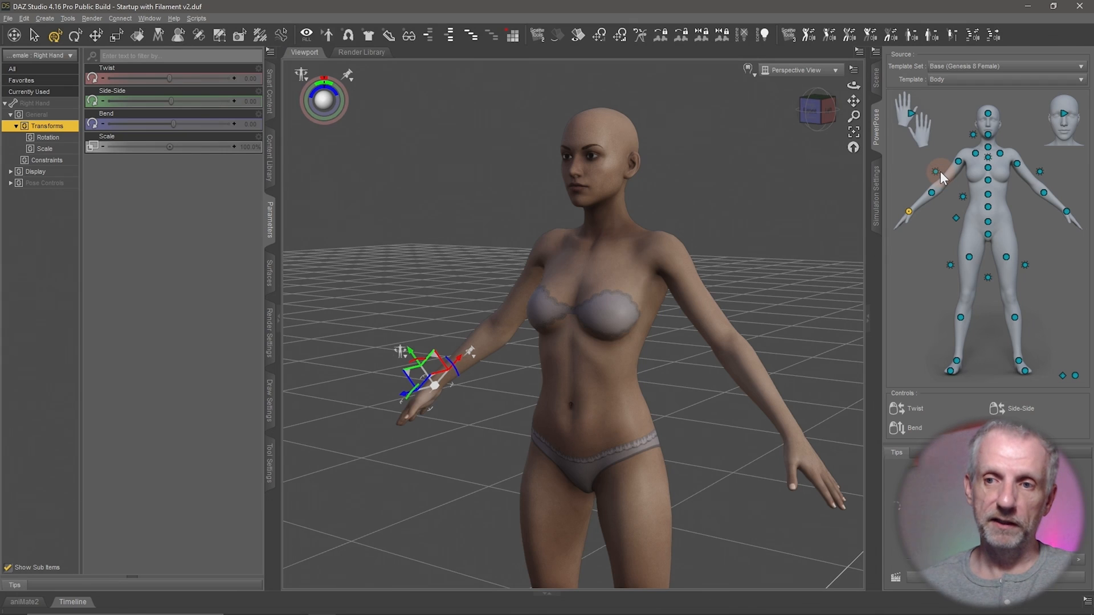
- Try curling the whole right arm with the Right Arm Group control to about forearm Bend 50 and Twist -7.22, and undo it
drag(935, 173, 1002, 168)
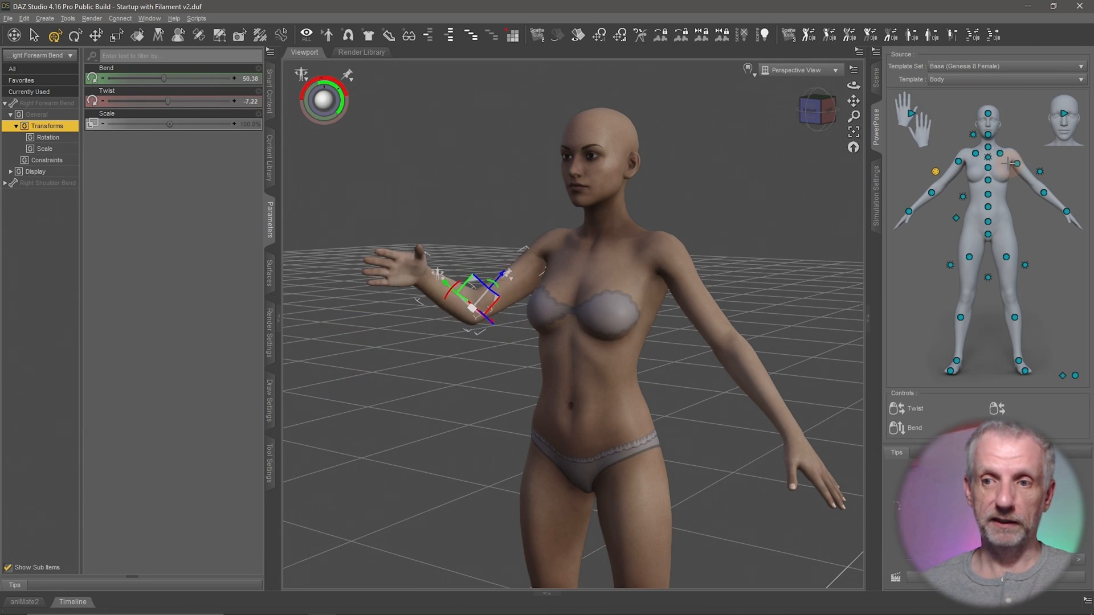
key(ctrl+z)
- Try posing the whole torso at once with the Torso Group control on the PowerPose body template
scroll(786, 311, down, 5)
middle_drag(785, 311, 789, 294)
scroll(797, 259, down, 3)
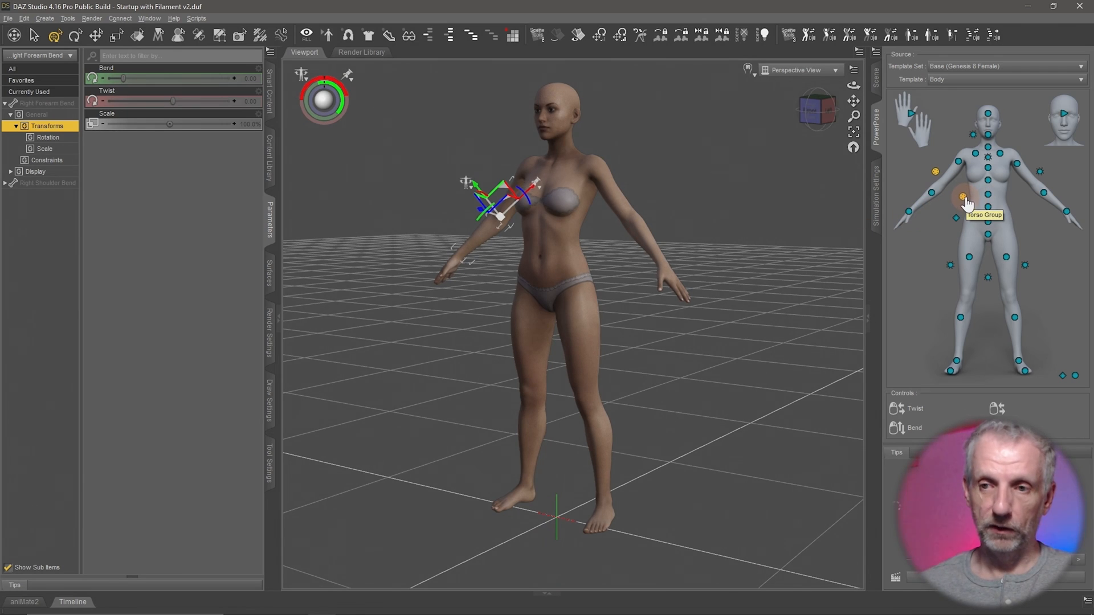
drag(963, 196, 955, 237)
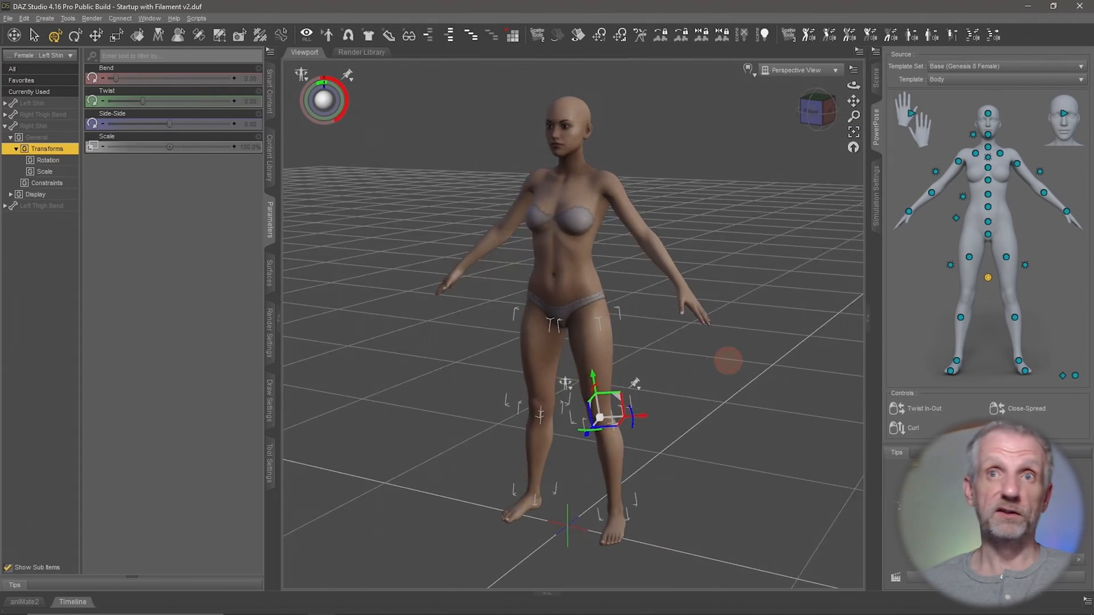
- Raise both legs forward together with the PowerPose legs group control, and curl the right and left legs individually into a seated pose
middle_drag(728, 361, 729, 360)
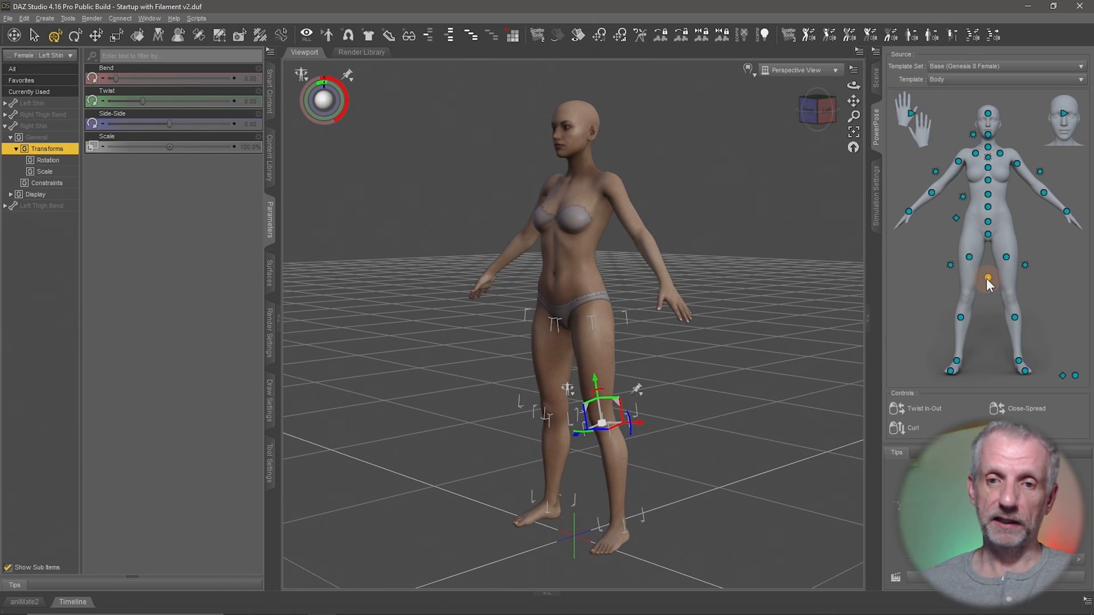
drag(988, 278, 984, 143)
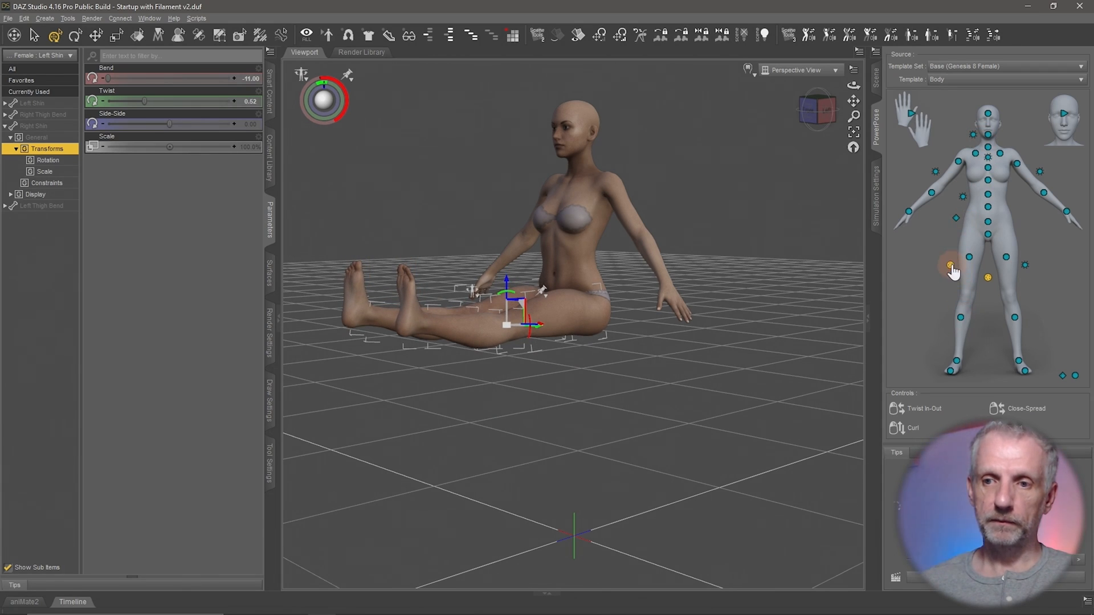
drag(951, 266, 960, 334)
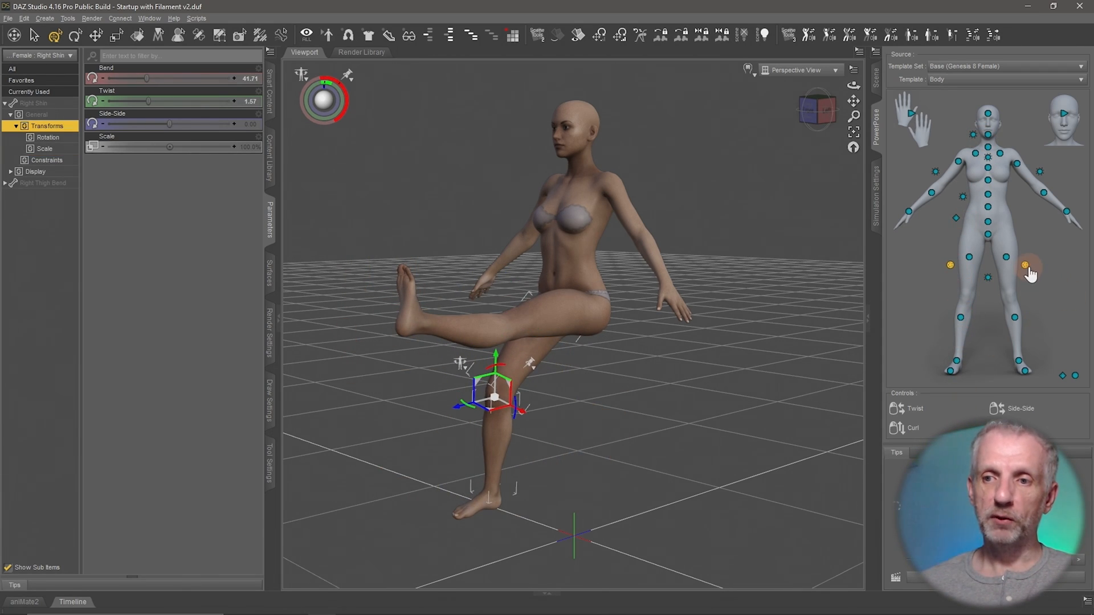
drag(1031, 274, 1075, 355)
- Bend the left shin with PowerPose to about 86.94 and refine it in the viewport to Bend 89.10, Twist 5.30 and Side-Side 5.00
mouse_move(714, 342)
middle_down()
mouse_move(704, 334)
mouse_move(714, 346)
middle_up()
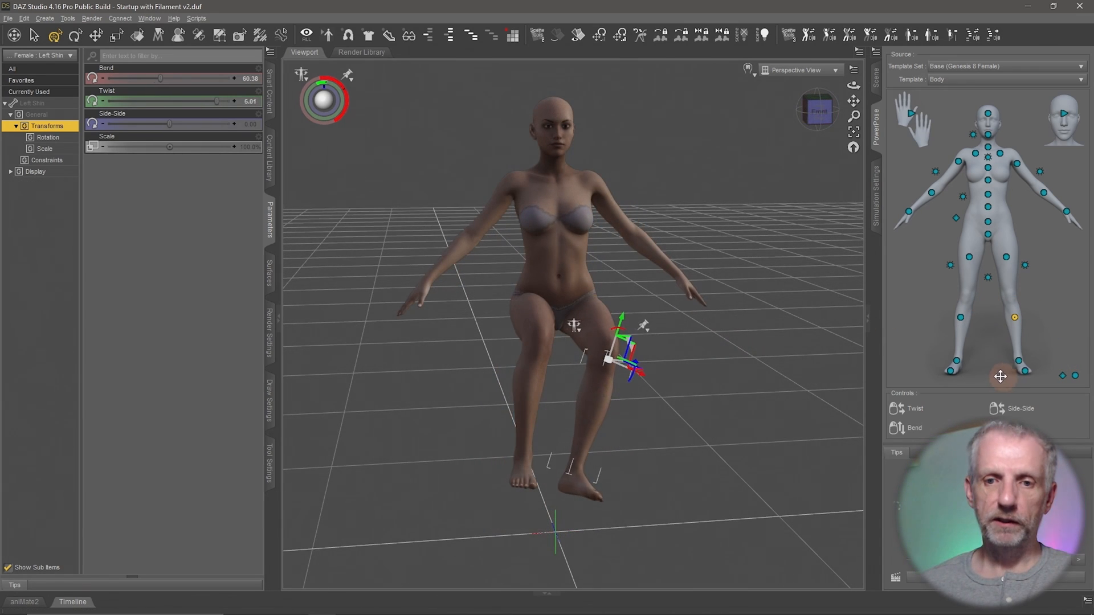
drag(1015, 317, 1003, 403)
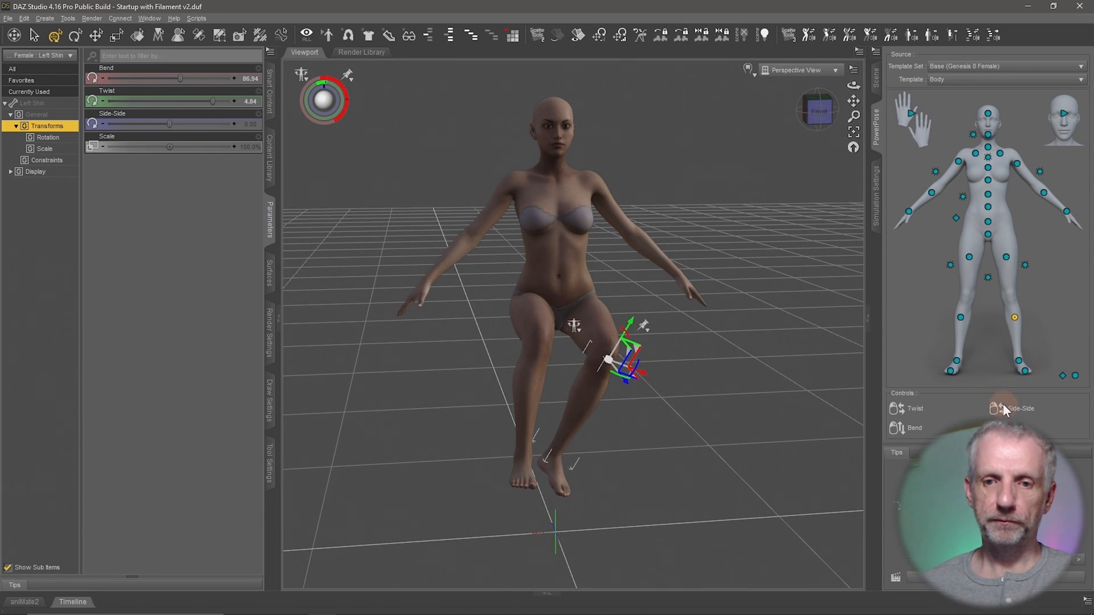
middle_drag(787, 352, 707, 366)
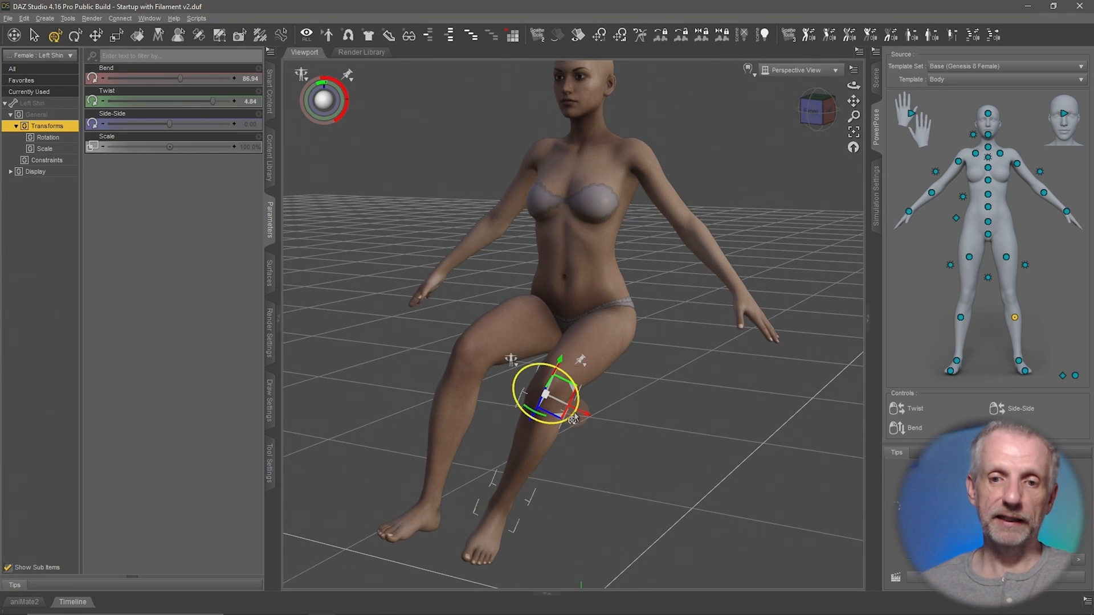
drag(571, 417, 582, 410)
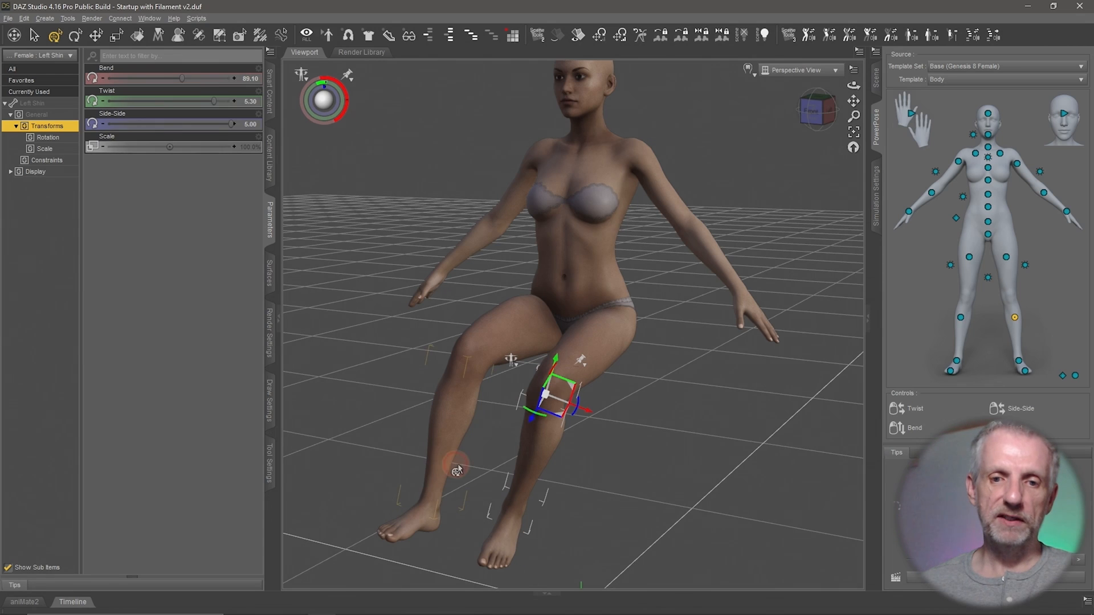
- Try pulling the right lower leg directly in the viewport to shift the hips and legs, and undo the last movement
drag(457, 470, 460, 467)
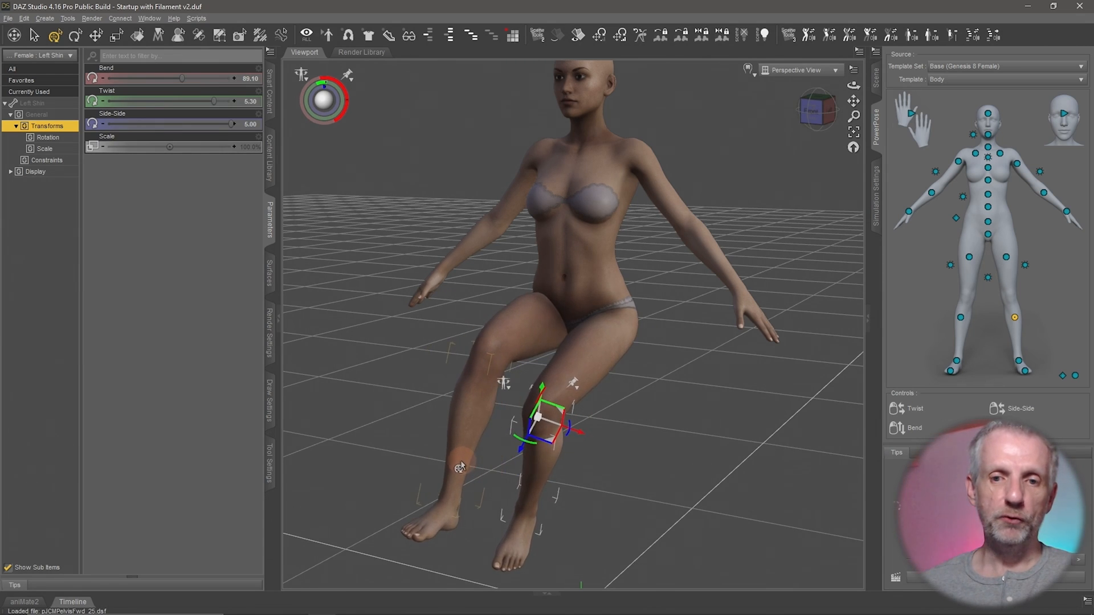
key(ctrl+z)
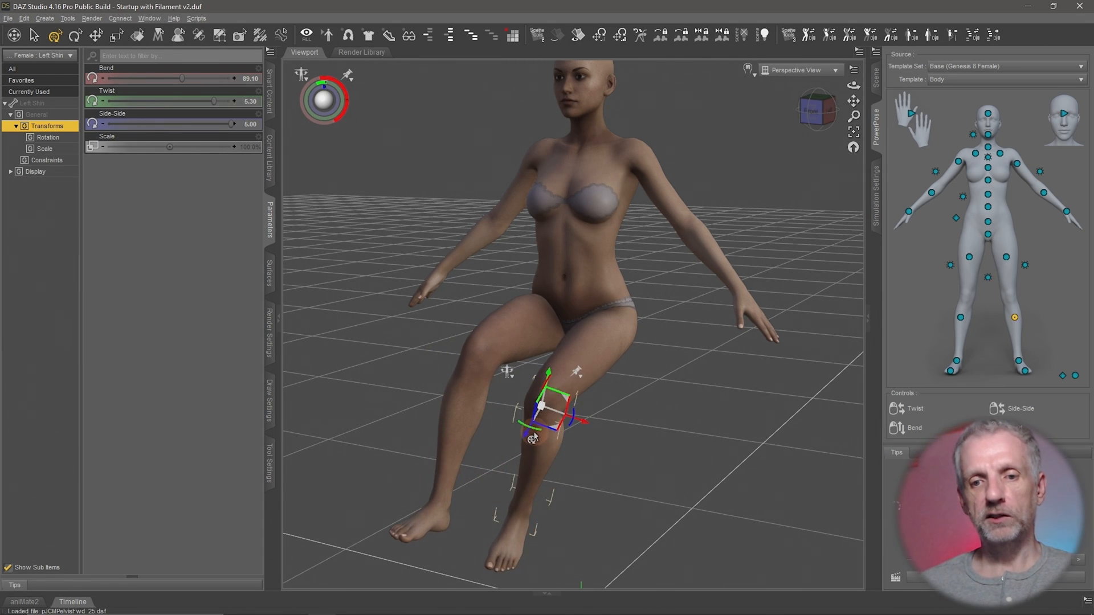
- Rotate the left shin in the viewport to Twist 10.00, and readjust it to about Bend 115.26 and Twist 4.54
drag(535, 432, 576, 428)
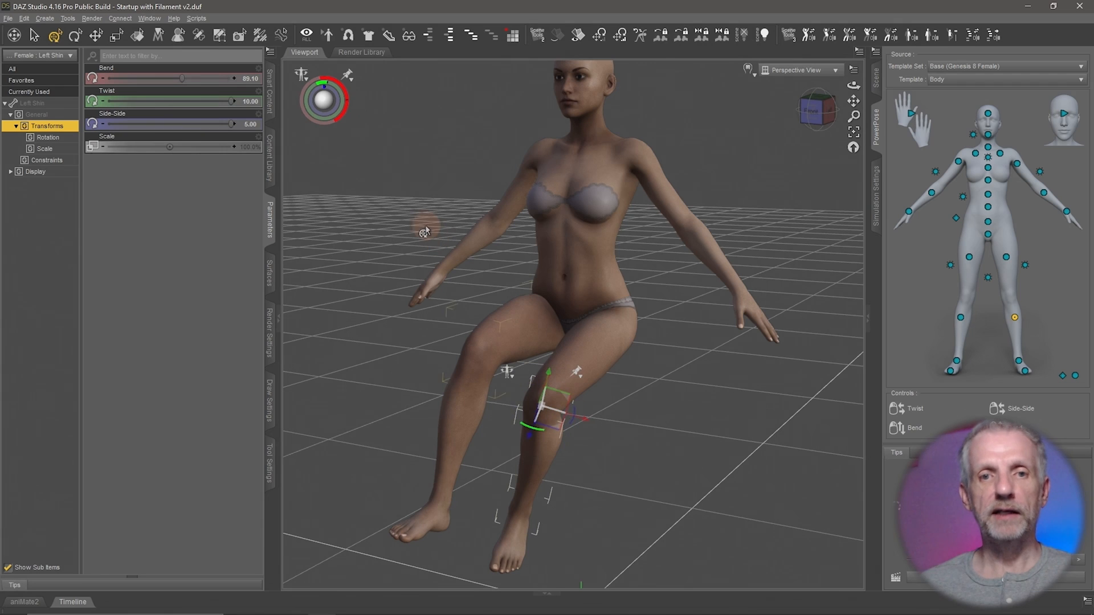
drag(541, 405, 536, 415)
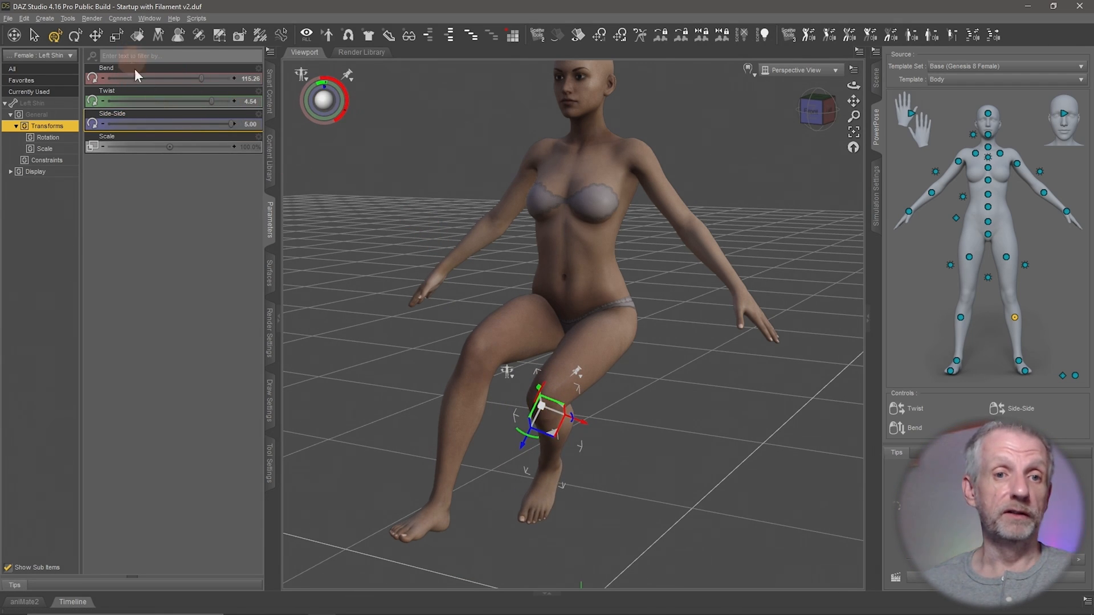
- Inspect the seated figure from the side, and undo all pose changes until the Genesis 8 Female figure is back in its default standing pose
alt+drag(406, 293, 467, 319)
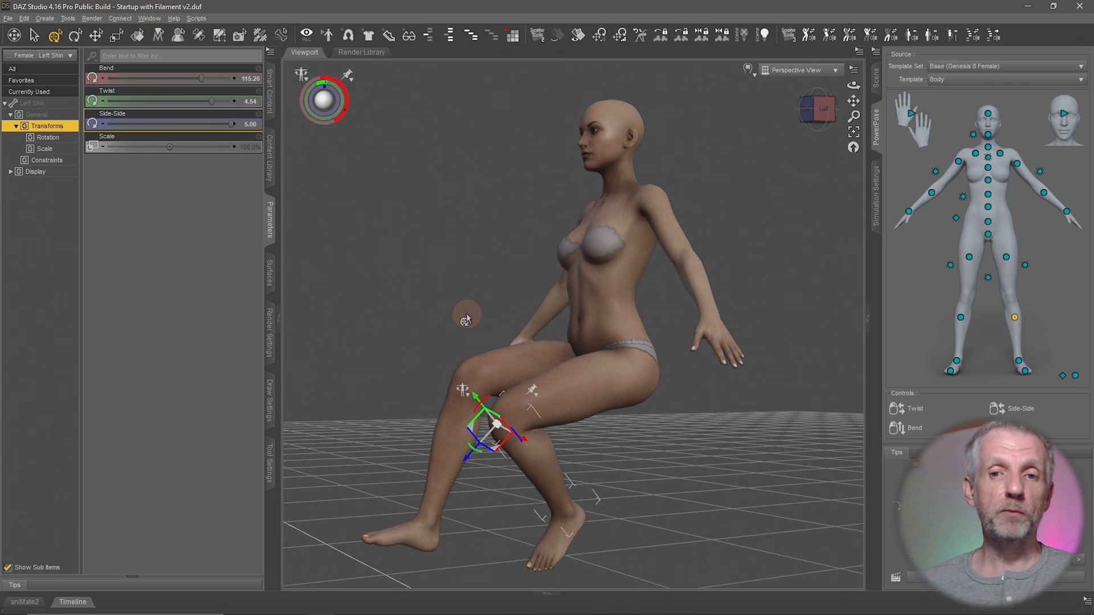
scroll(466, 319, down, 3)
key(ctrl+z)
key(ctrl+z)
key(ctrl+z)
key(ctrl+z)
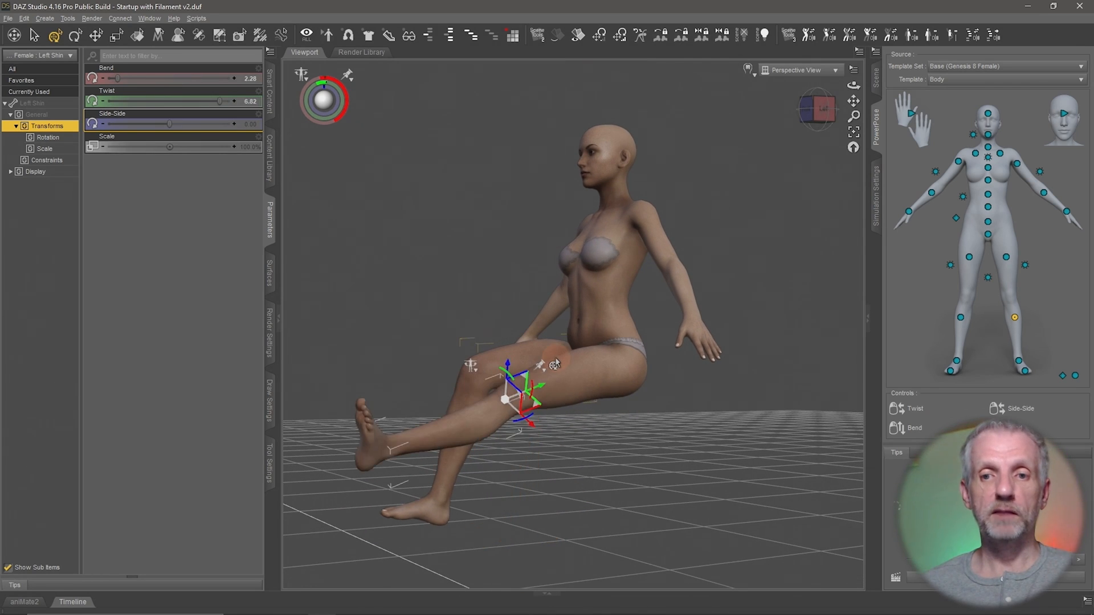
key(ctrl+z)
key(ctrl+z)
key(ctrl+z)
key(ctrl+z)
key(ctrl+z)
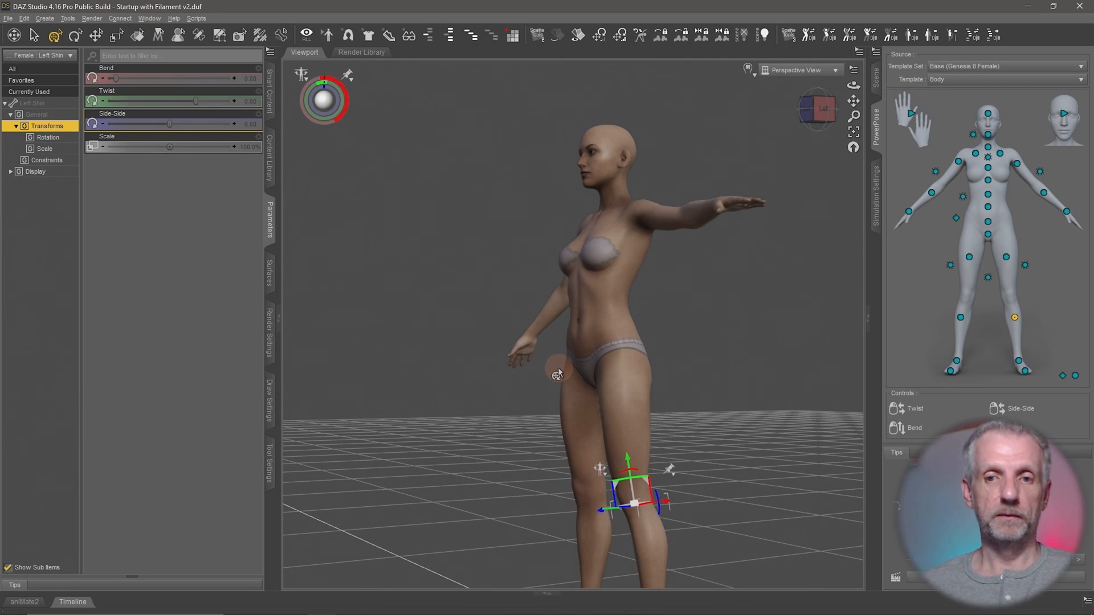
key(ctrl+z)
key(ctrl+z)
key(ctrl+z)
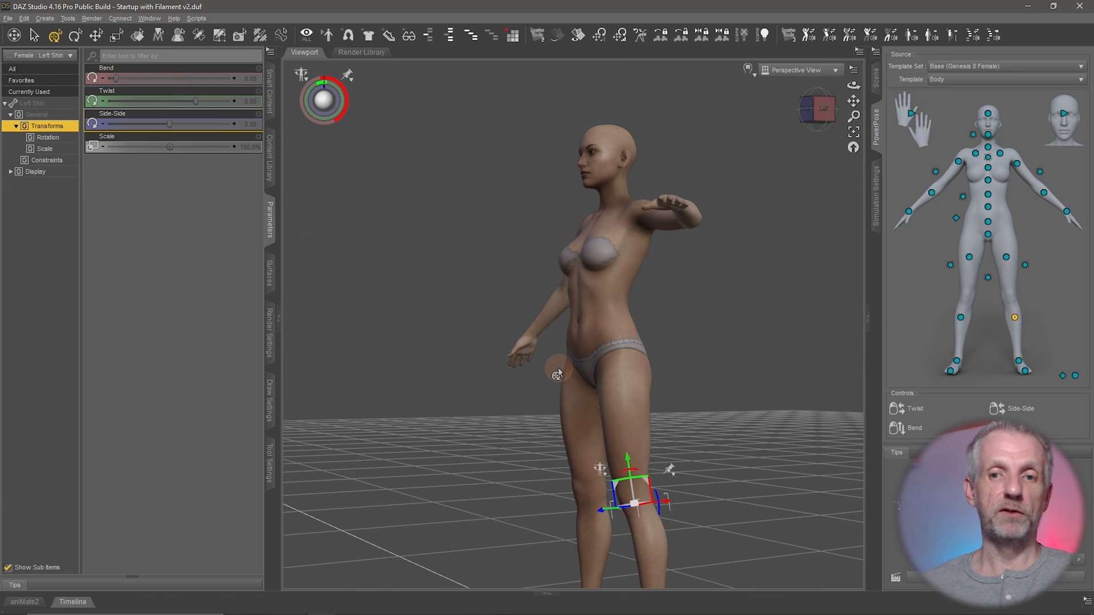
key(ctrl+z)
key(ctrl+z)
key(ctrl+z)
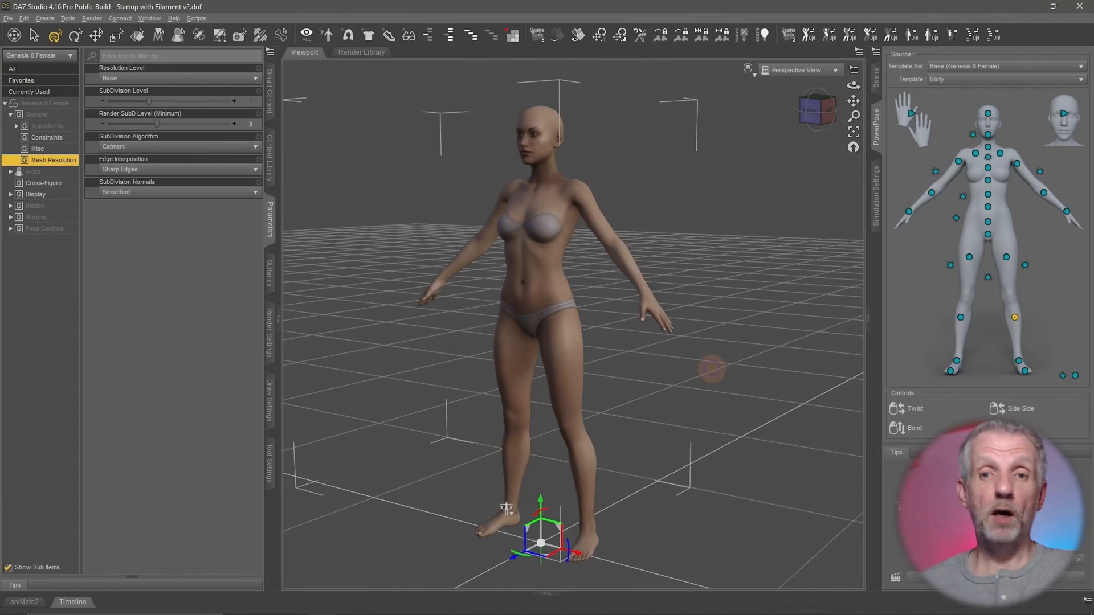
- Review the PowerPose template choices Body, Hands, Head and Face, and switch to the Hands template
middle_drag(712, 369, 708, 373)
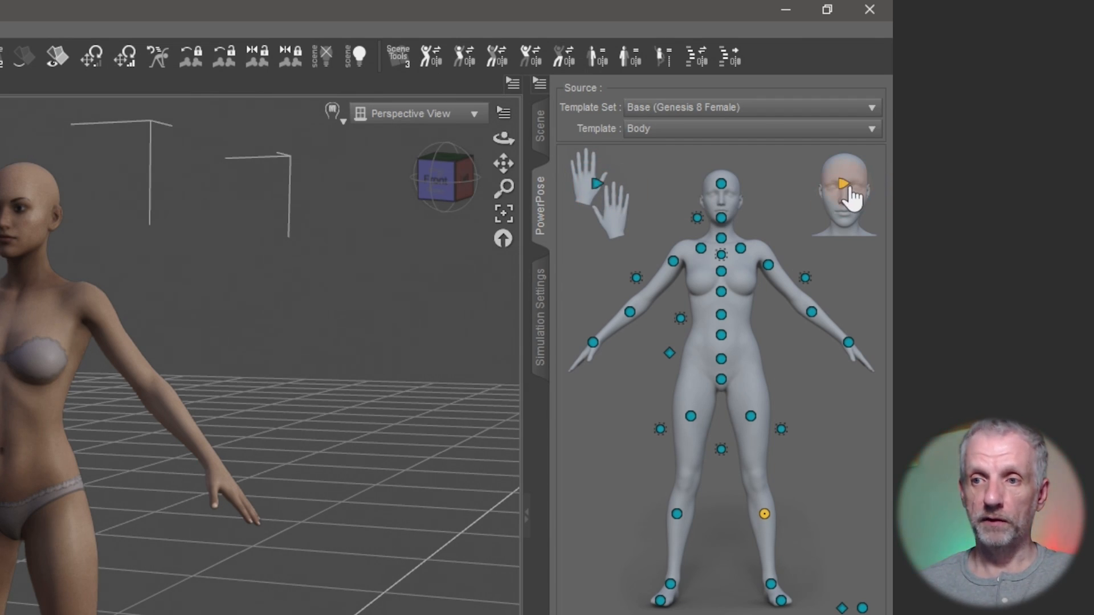
click(768, 132)
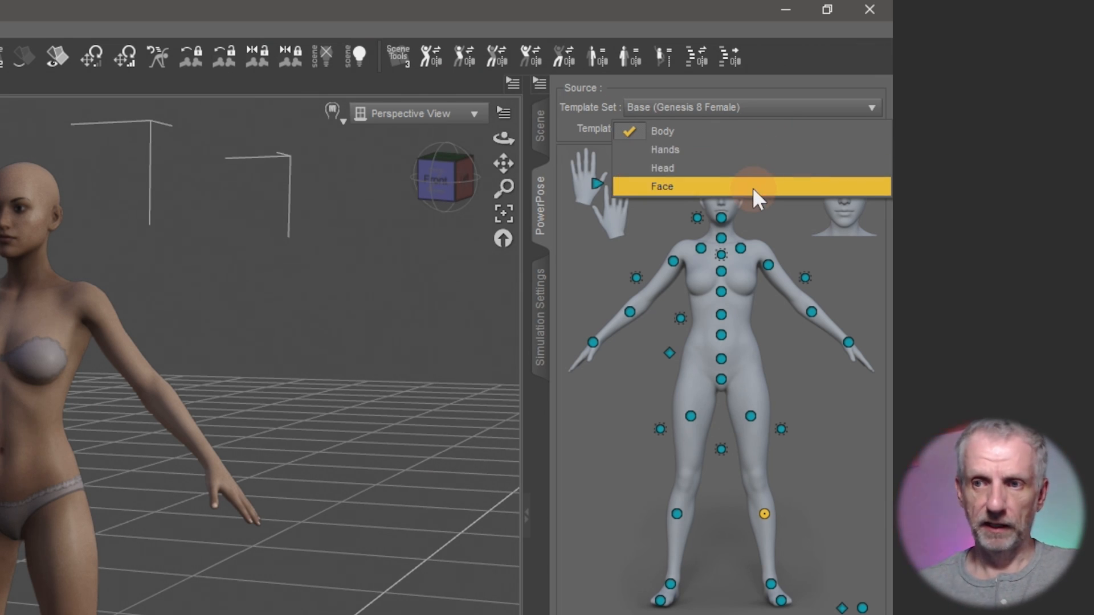
click(597, 183)
click(596, 182)
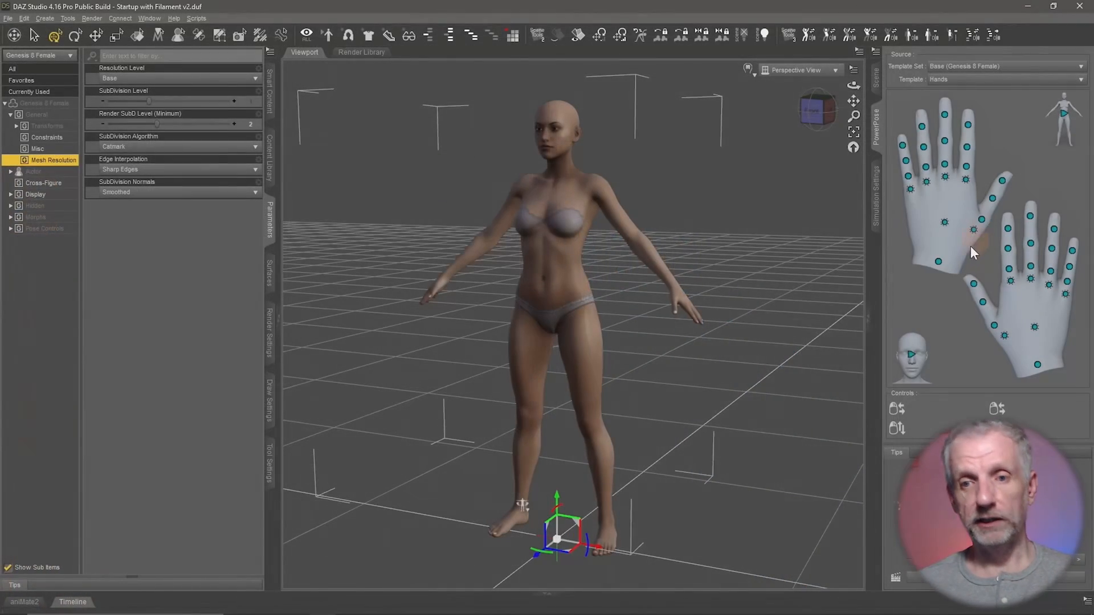
- Select the left hand through its wrist control in the Hands template, and frame it close up in the viewport
scroll(726, 310, up, 4)
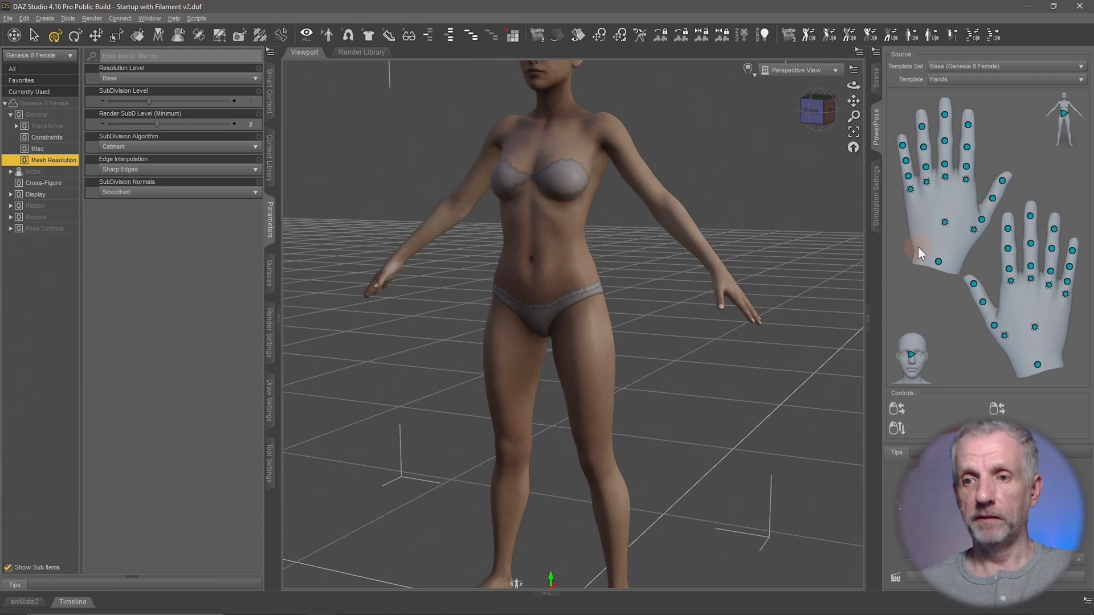
click(939, 261)
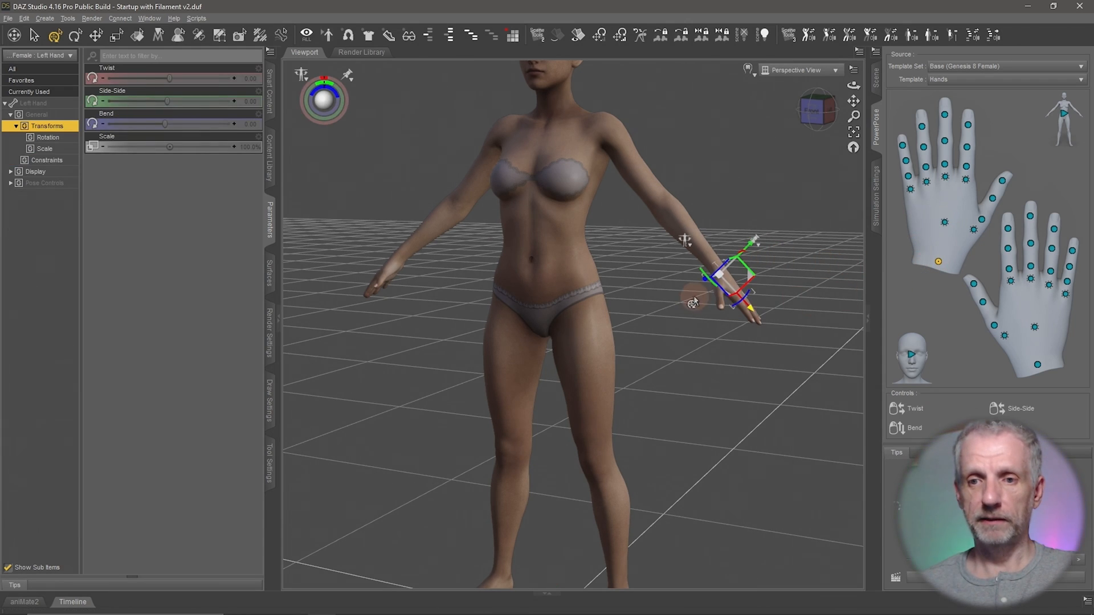
key(ctrl+f)
middle_drag(721, 293, 710, 288)
scroll(720, 294, down, 3)
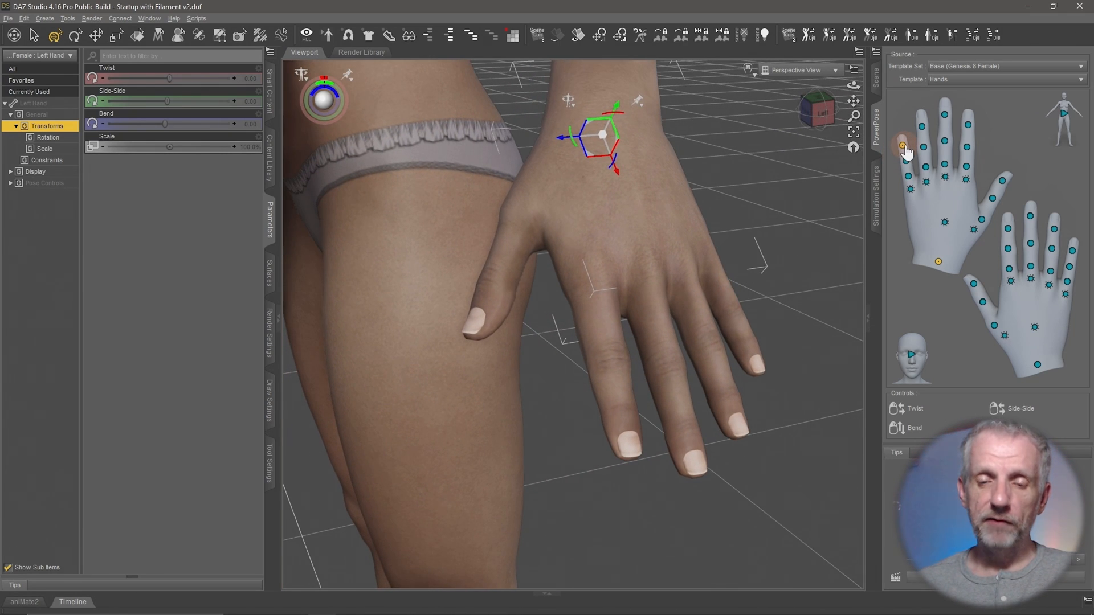
- Try bending the left pinky with its individual joint controls, undo the changes, and switch to the Node Selection tool
drag(903, 146, 914, 195)
click(908, 177)
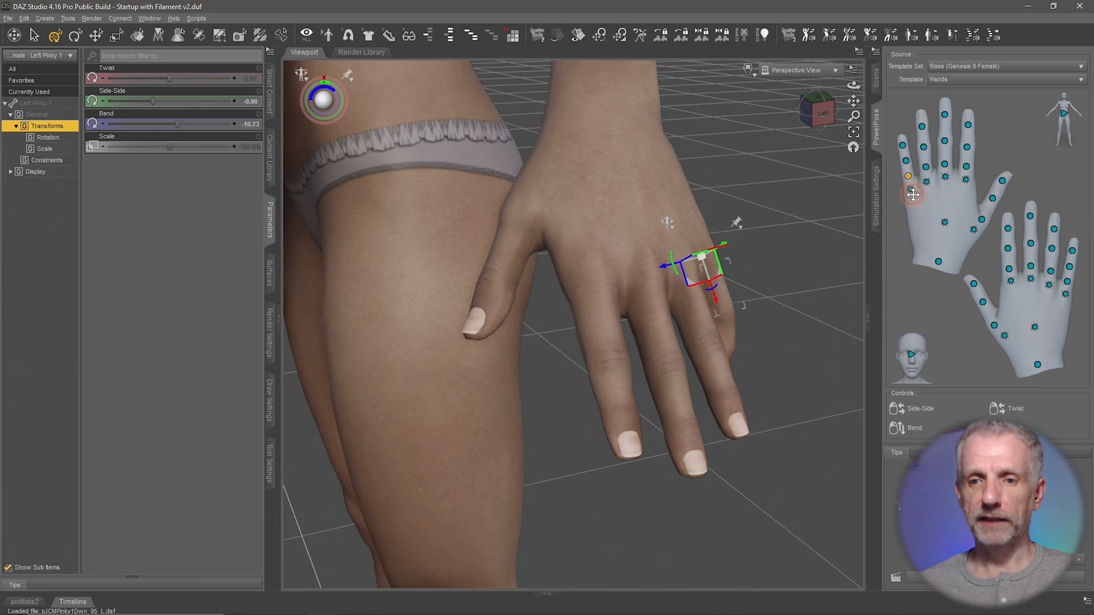
key(ctrl+z)
key(ctrl+z)
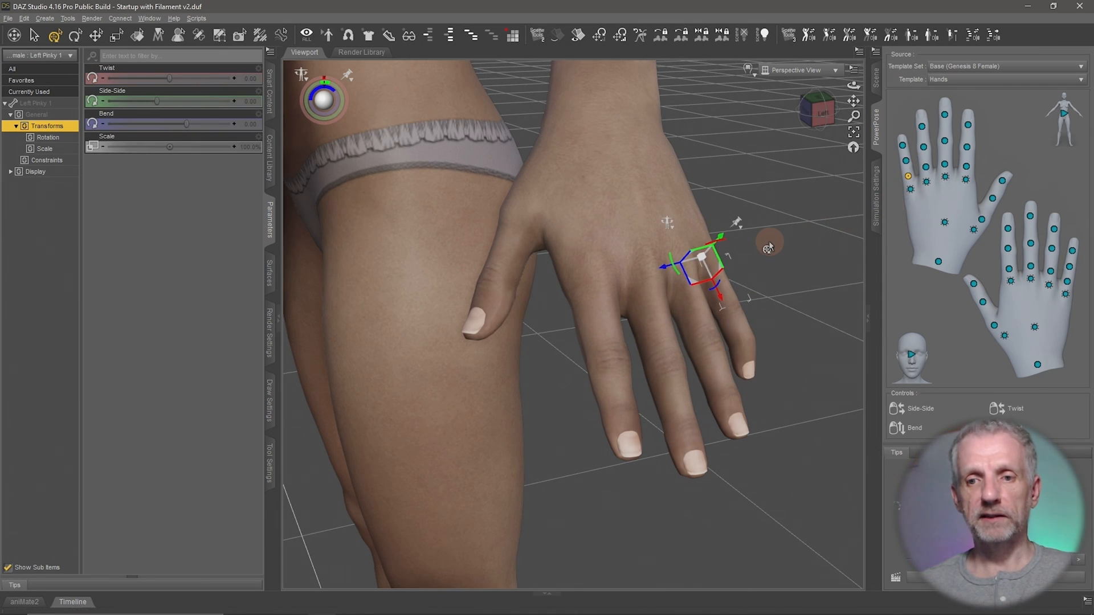
mouse_move(768, 243)
middle_down()
mouse_move(707, 241)
mouse_move(762, 242)
middle_up()
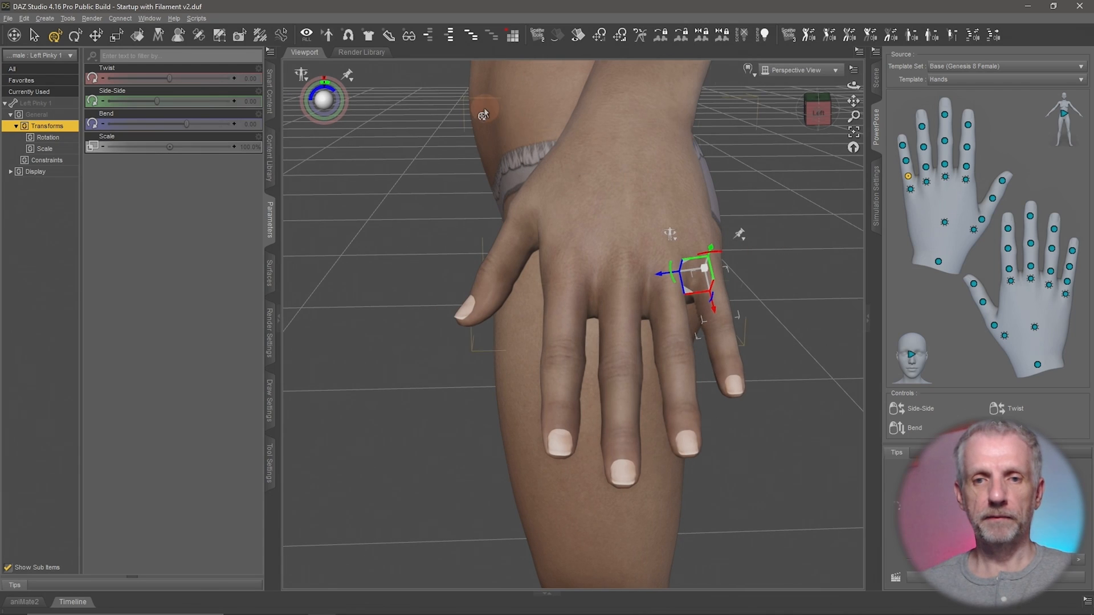
click(42, 39)
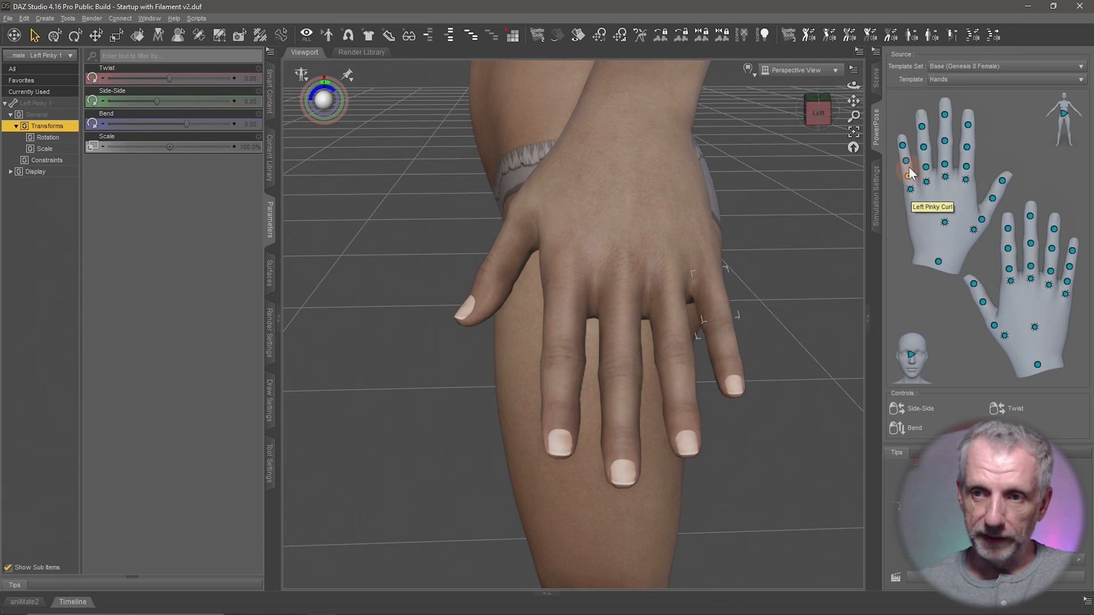
- Curl the whole left pinky with its group control to a fingertip Bend of about -51.77
drag(907, 162, 917, 200)
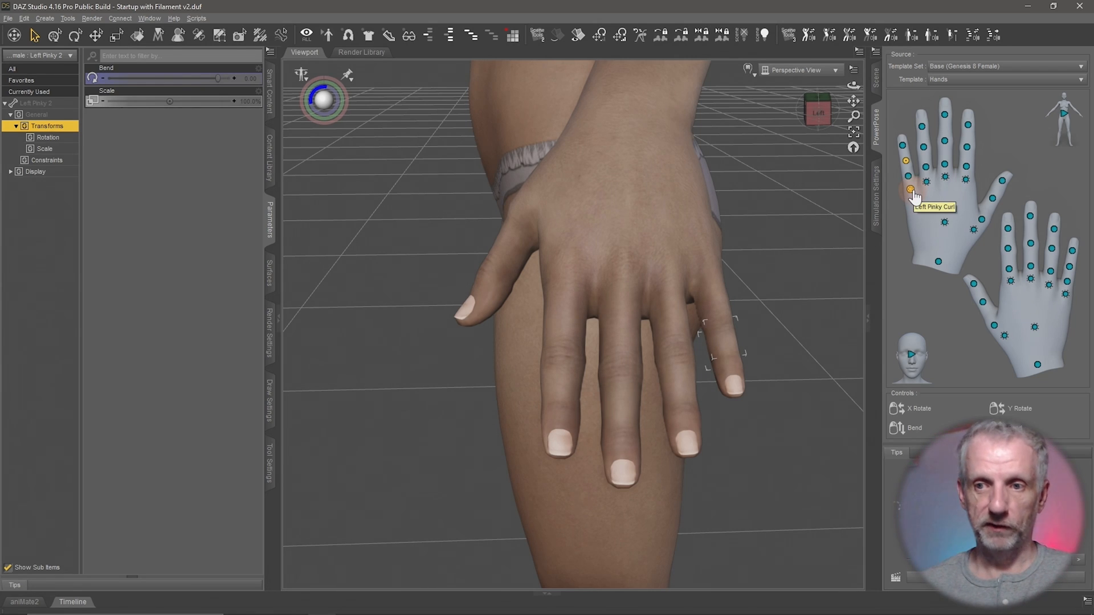
drag(914, 197, 918, 288)
mouse_move(739, 268)
alt+mouse_down()
mouse_move(723, 259)
mouse_move(738, 264)
alt+mouse_up()
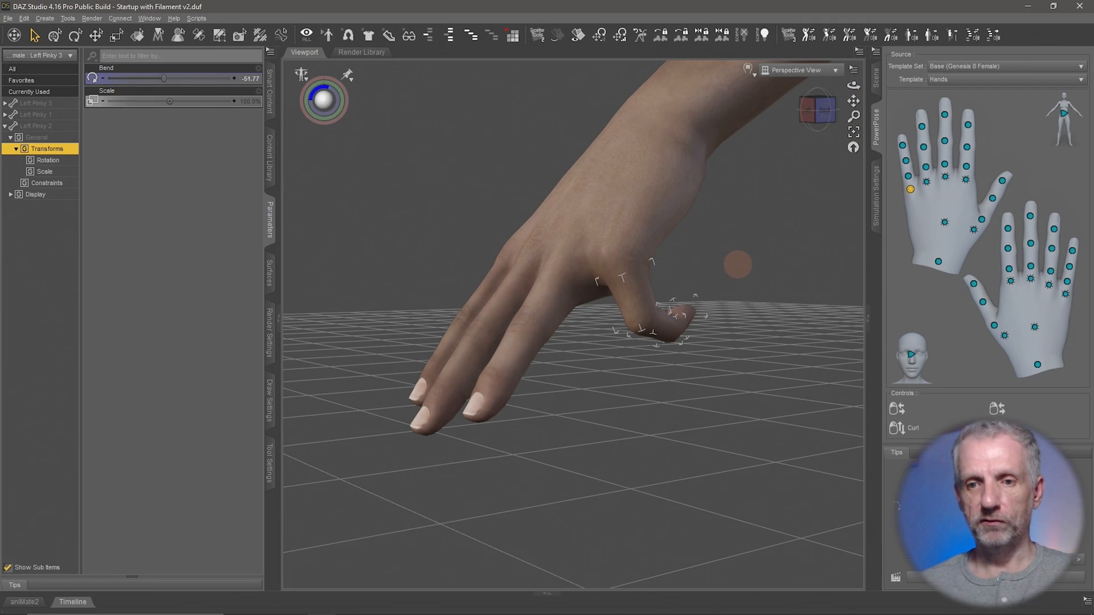
- Curl the left ring, middle and index fingers with their group controls, and undo all the finger curls
drag(926, 184, 960, 285)
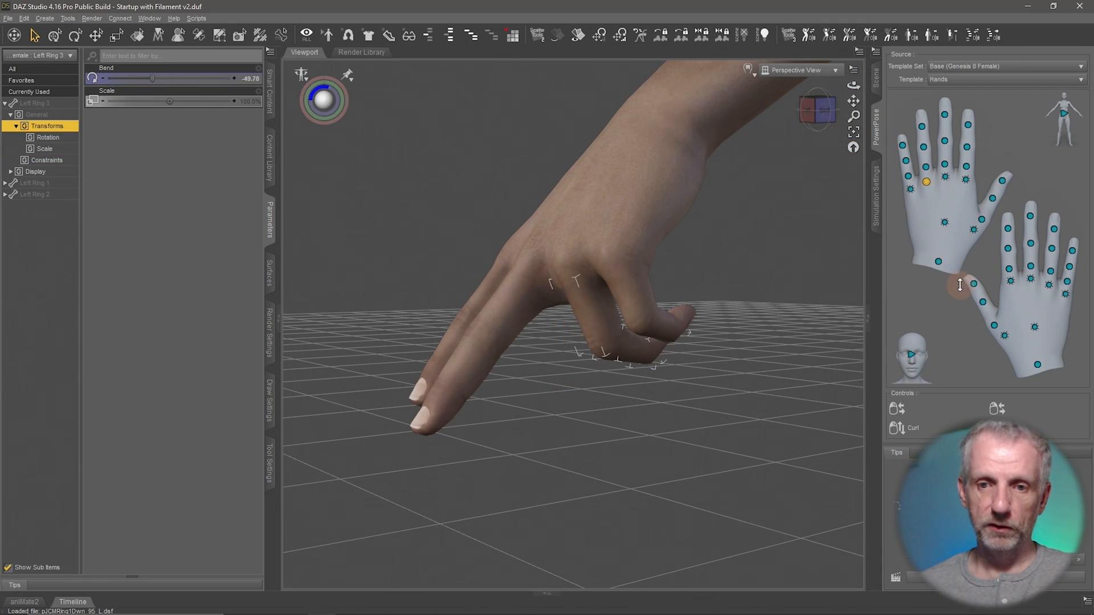
drag(947, 182, 960, 249)
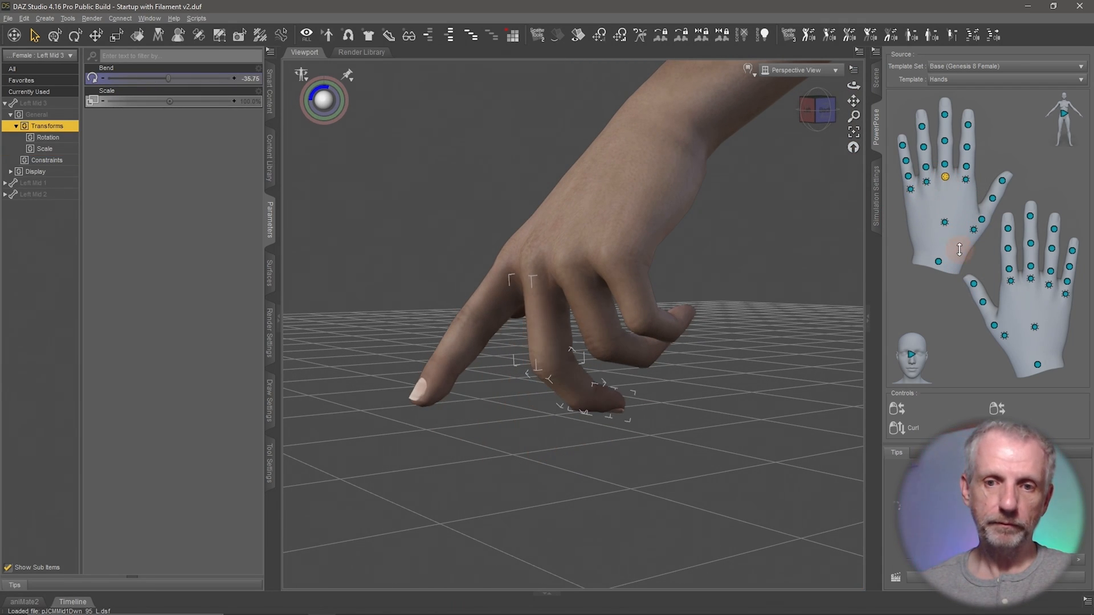
drag(966, 181, 962, 267)
drag(955, 218, 953, 246)
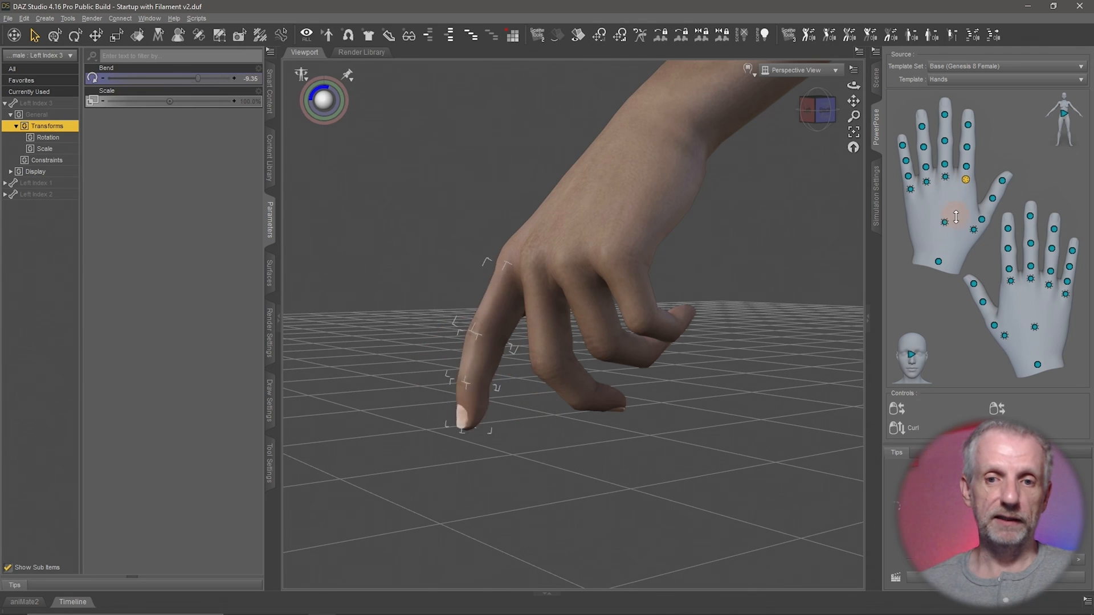
key(ctrl+z)
key(ctrl+z)
key(ctrl+z)
key(ctrl+z)
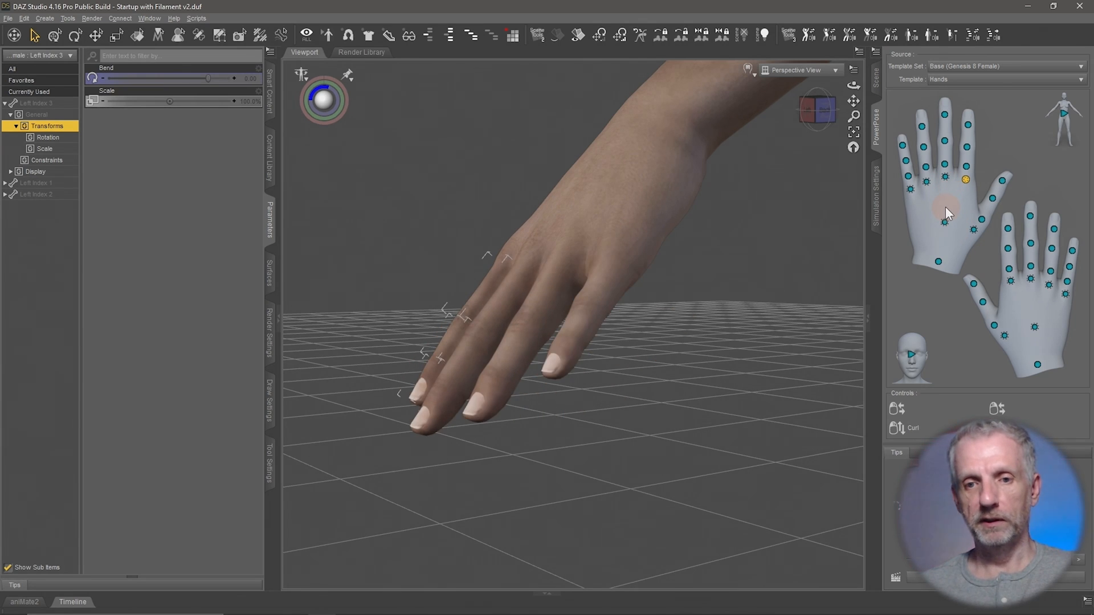
- Try the Grasp and Spread group control on all fingers of the left hand, and undo it
ctrl+alt+drag(697, 254, 856, 240)
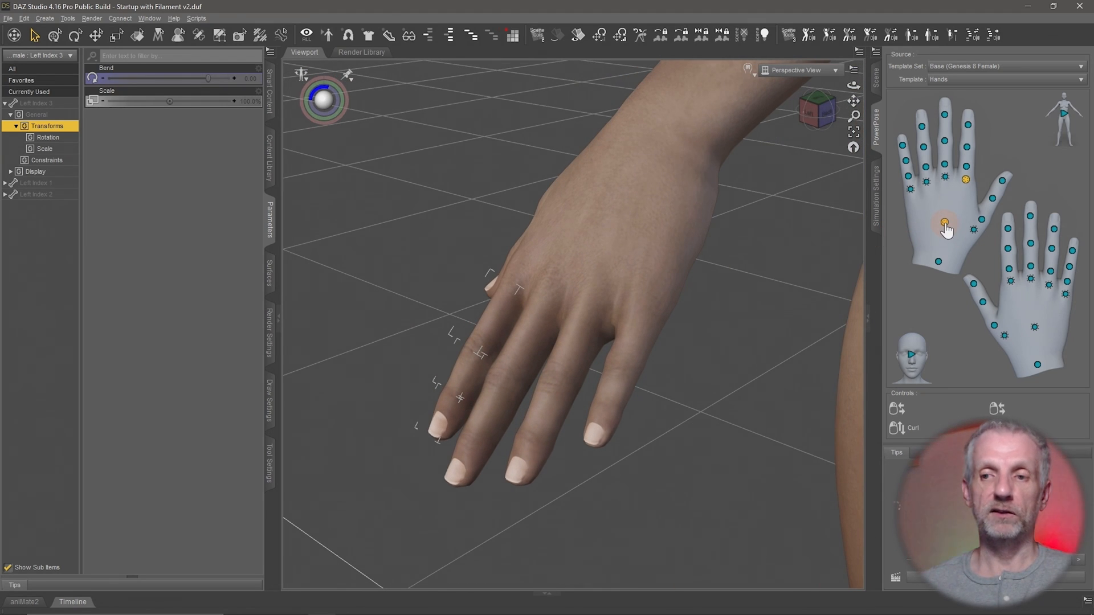
mouse_move(945, 223)
mouse_down()
mouse_move(957, 336)
mouse_move(943, 143)
mouse_move(942, 285)
mouse_move(945, 143)
mouse_move(947, 214)
mouse_up()
key(ctrl+z)
middle_drag(797, 317, 807, 323)
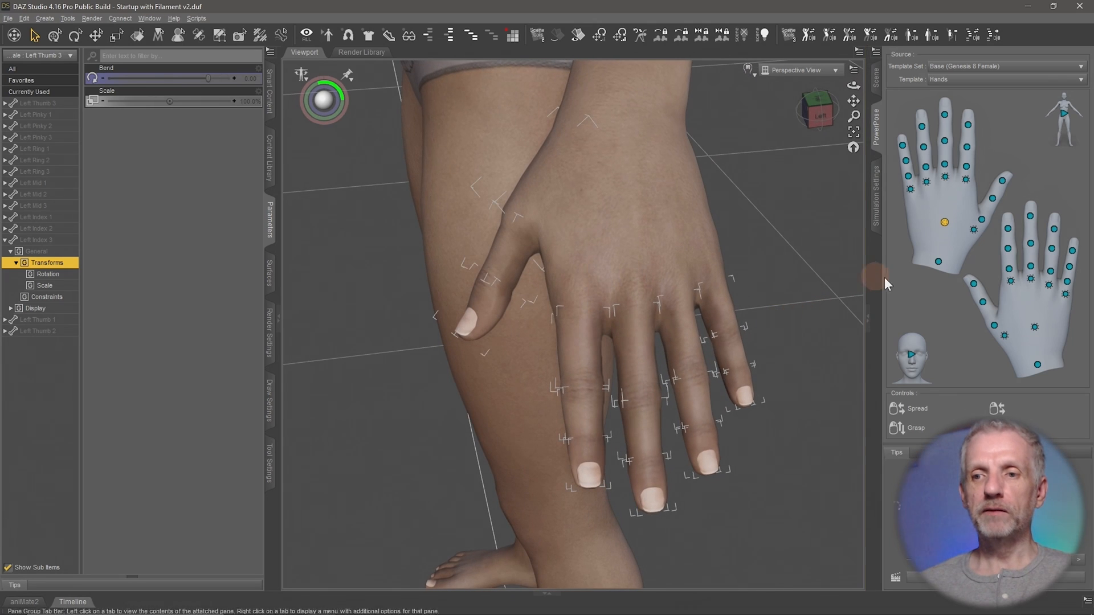
- Try rotating the whole left hand with its wrist control twice, undoing each rotation
scroll(799, 288, down, 8)
middle_drag(703, 263, 805, 269)
mouse_move(939, 262)
mouse_down()
mouse_move(832, 235)
mouse_move(972, 232)
mouse_move(867, 262)
mouse_move(1003, 245)
mouse_move(930, 295)
mouse_move(952, 265)
mouse_up()
key(ctrl+z)
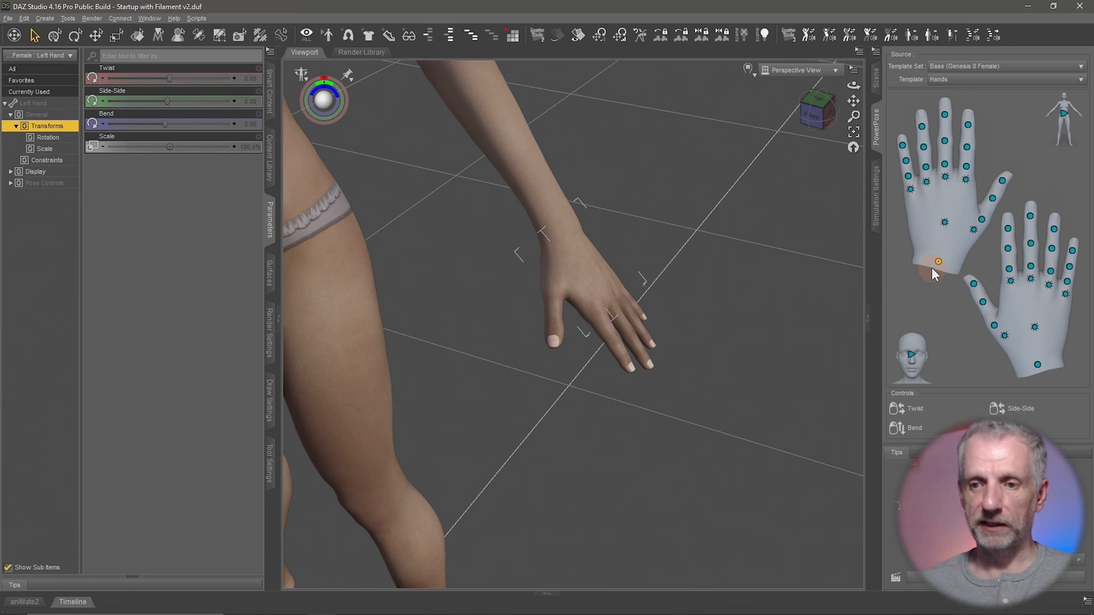
drag(933, 268, 963, 281)
key(ctrl+z)
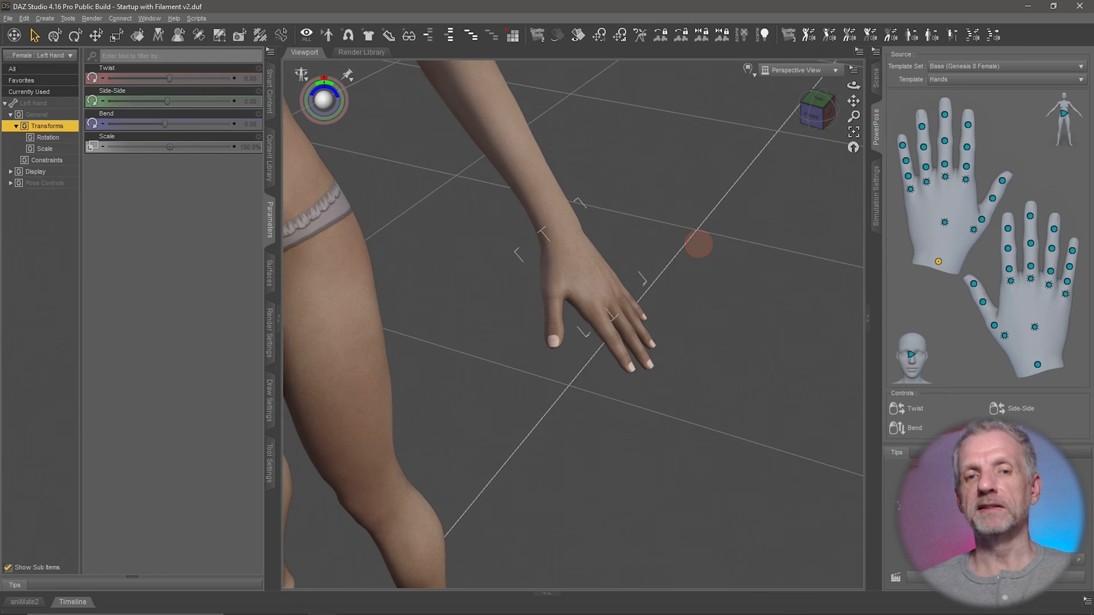
- Lower the left hand's Side-Side rotation to -28.00, and turn off Use Limits in that parameter's settings
mouse_move(698, 242)
middle_down()
mouse_move(736, 252)
mouse_move(713, 248)
middle_up()
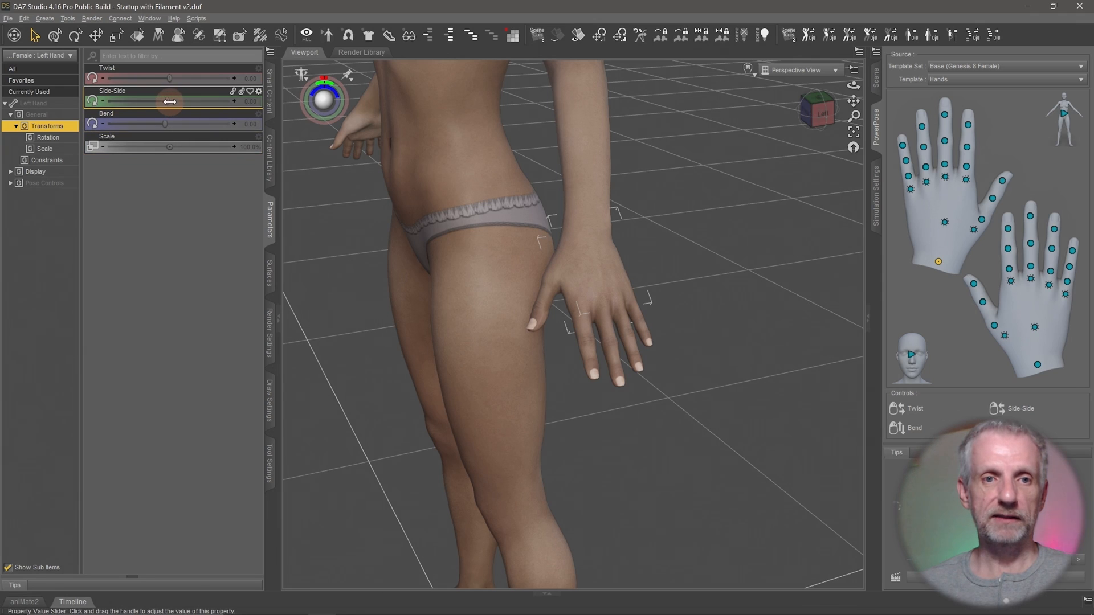
drag(163, 101, 90, 101)
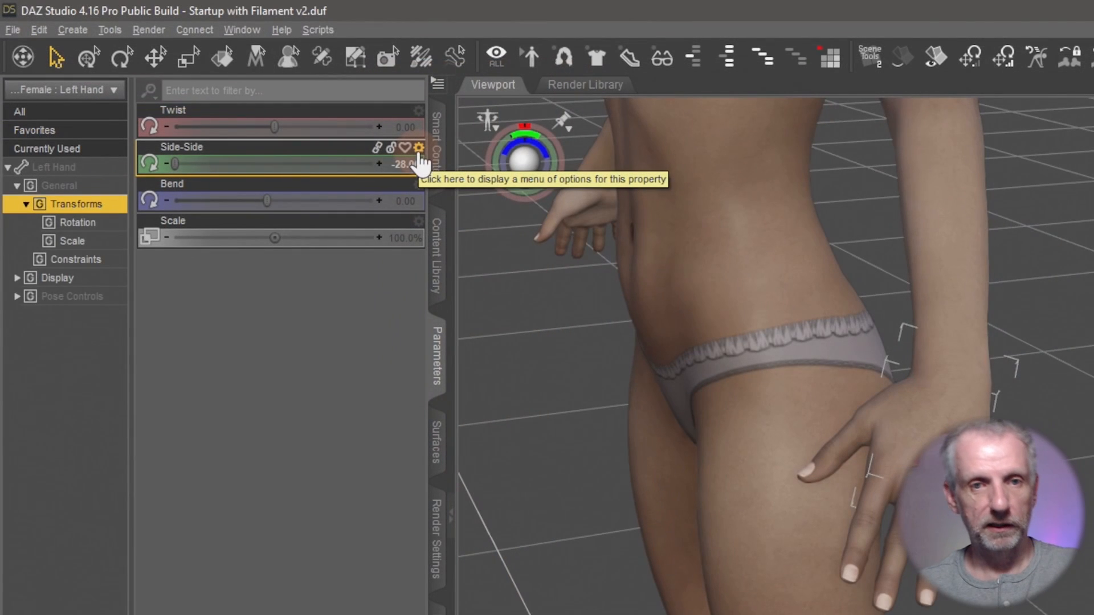
click(419, 150)
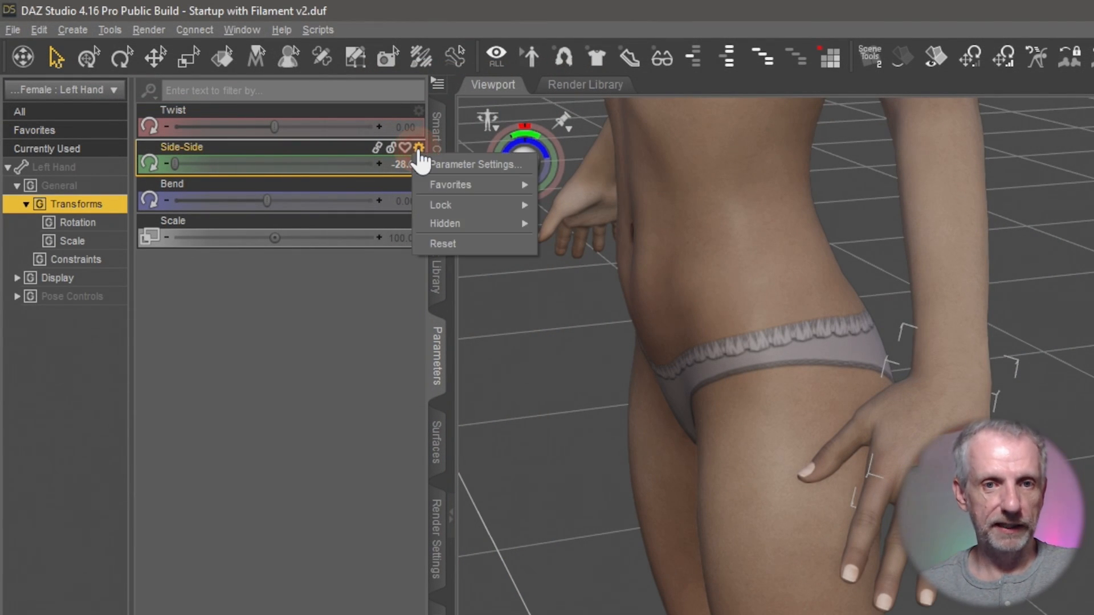
click(474, 162)
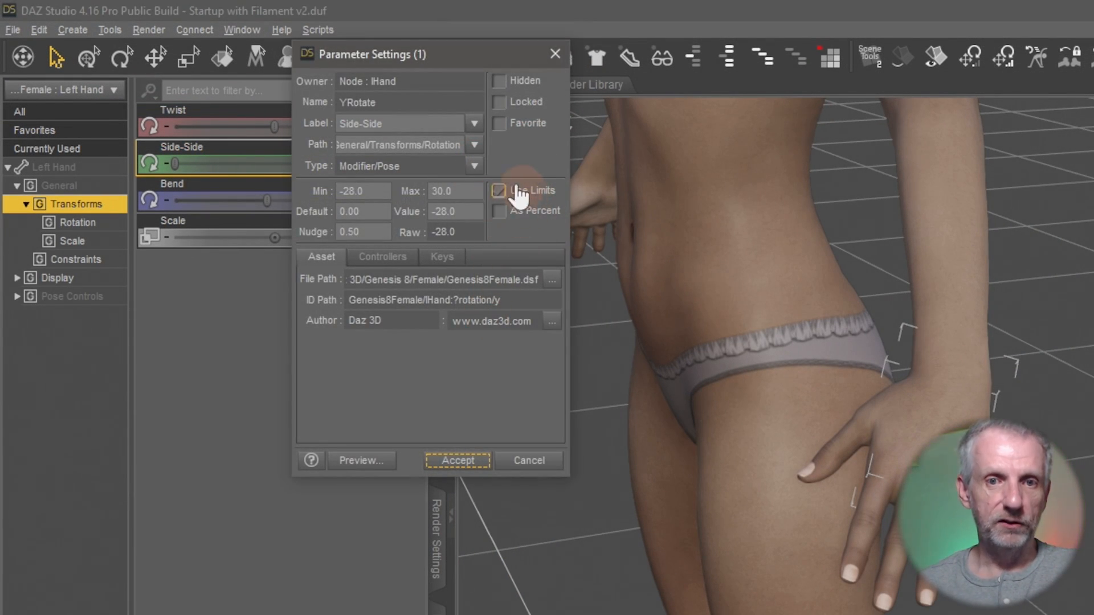
click(550, 195)
click(534, 194)
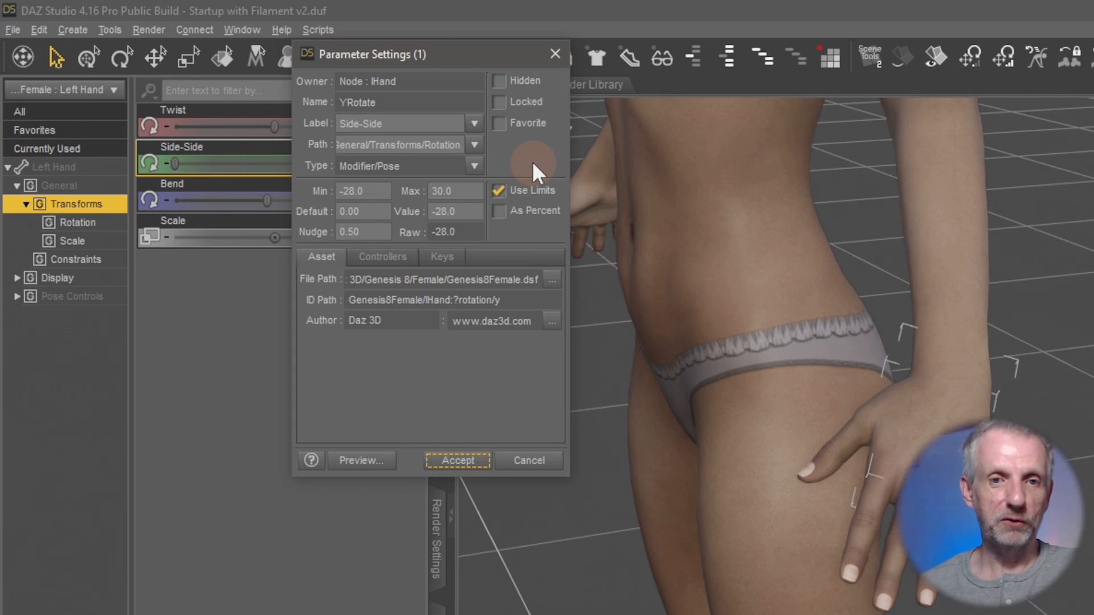
click(499, 191)
click(551, 196)
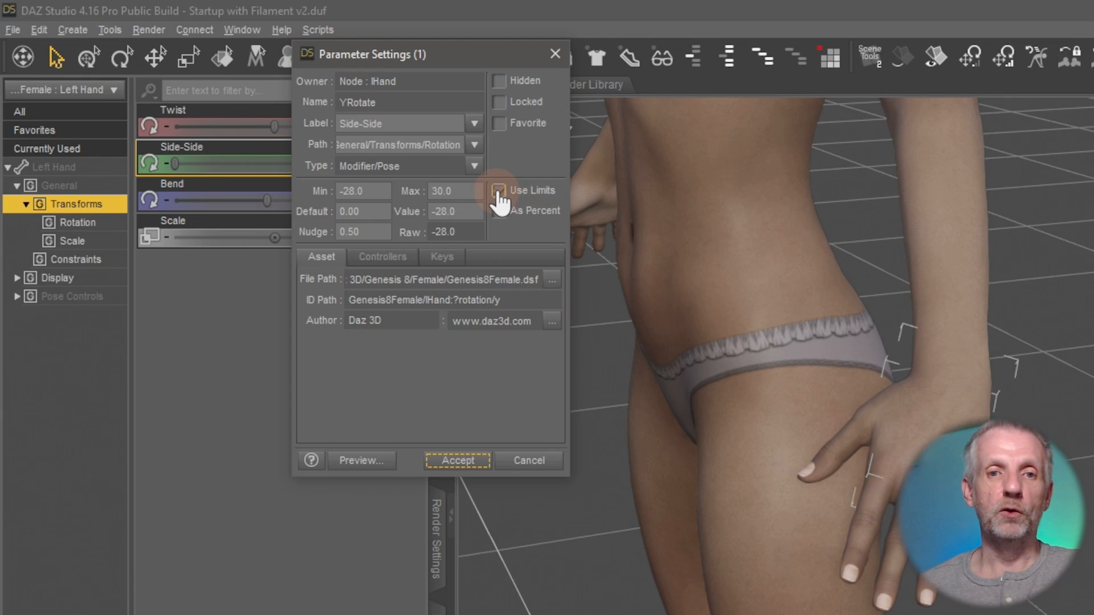
click(462, 462)
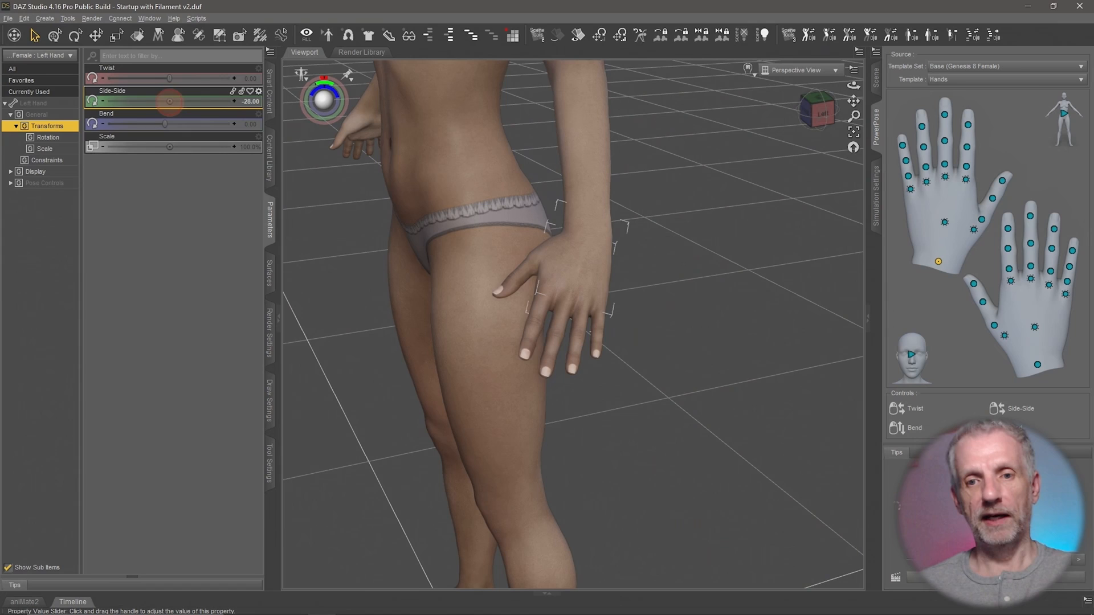
- Rotate the left hand's Side-Side beyond its former limit to about -63.34, and readjust it to about -46.36 and -25.41
mouse_move(169, 101)
mouse_down()
mouse_move(208, 101)
mouse_move(131, 101)
mouse_move(170, 101)
mouse_up()
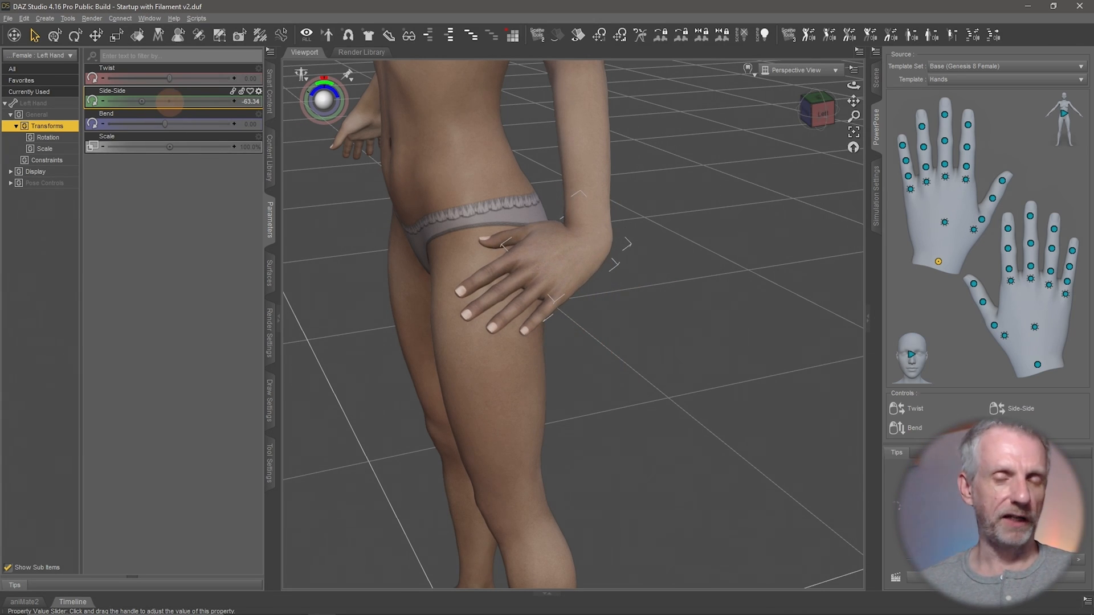
drag(169, 101, 169, 101)
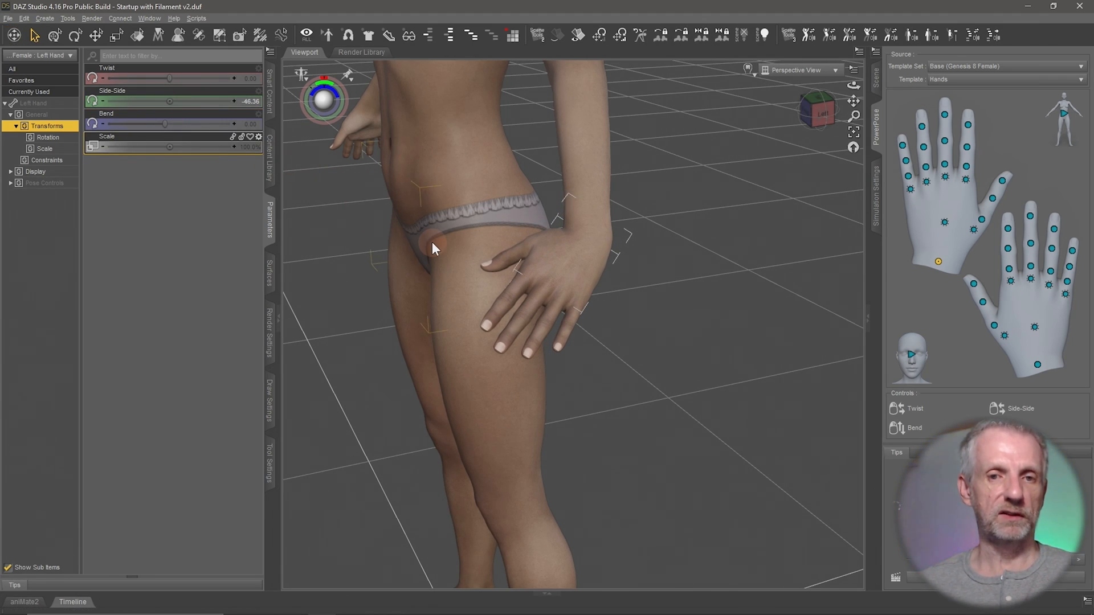
middle_drag(432, 242, 494, 310)
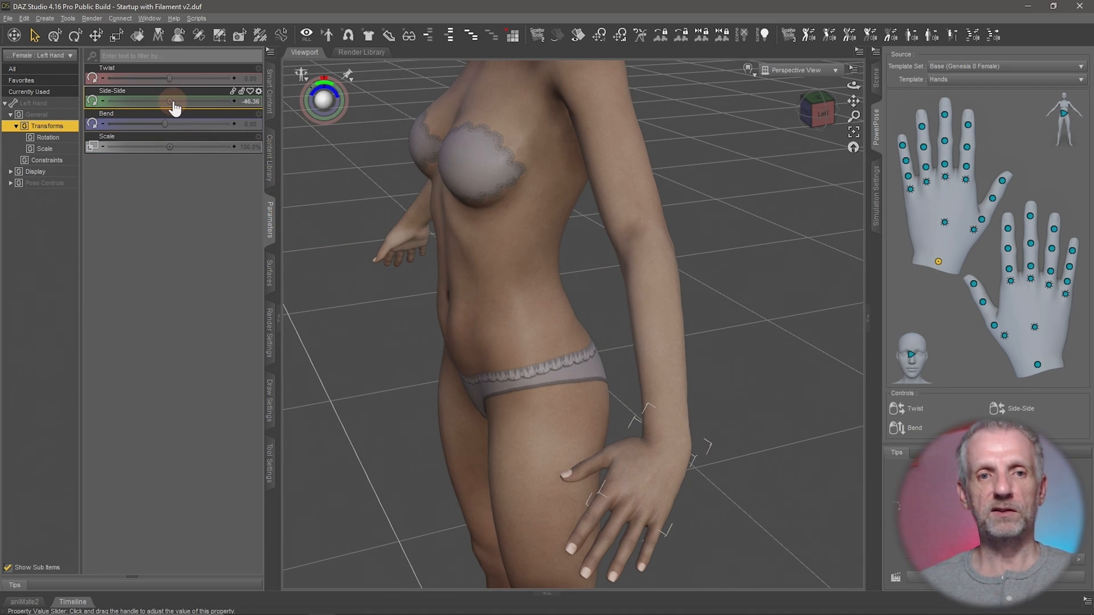
drag(173, 102, 170, 101)
- Set the left forearm's Bend to about -24.49, and the left hand's Side-Side to about -43.32
click(663, 312)
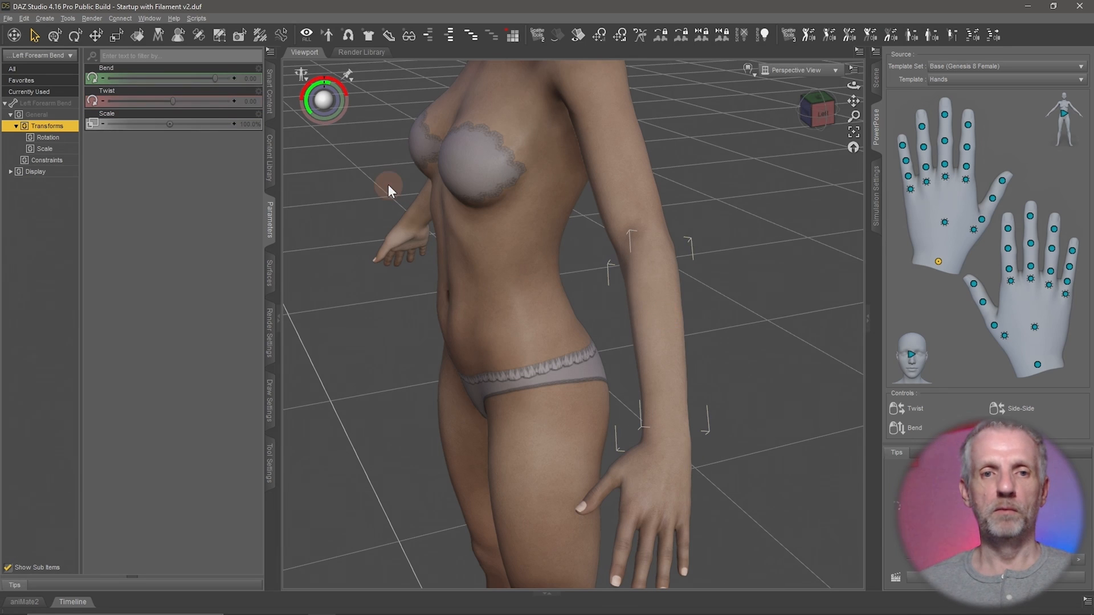
drag(221, 89, 201, 89)
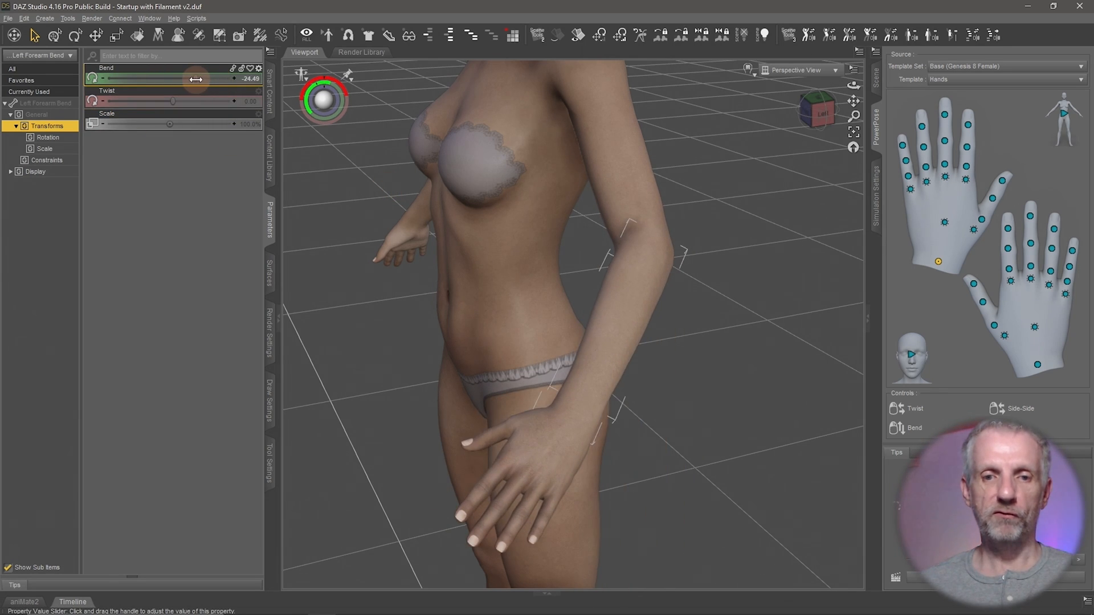
click(542, 442)
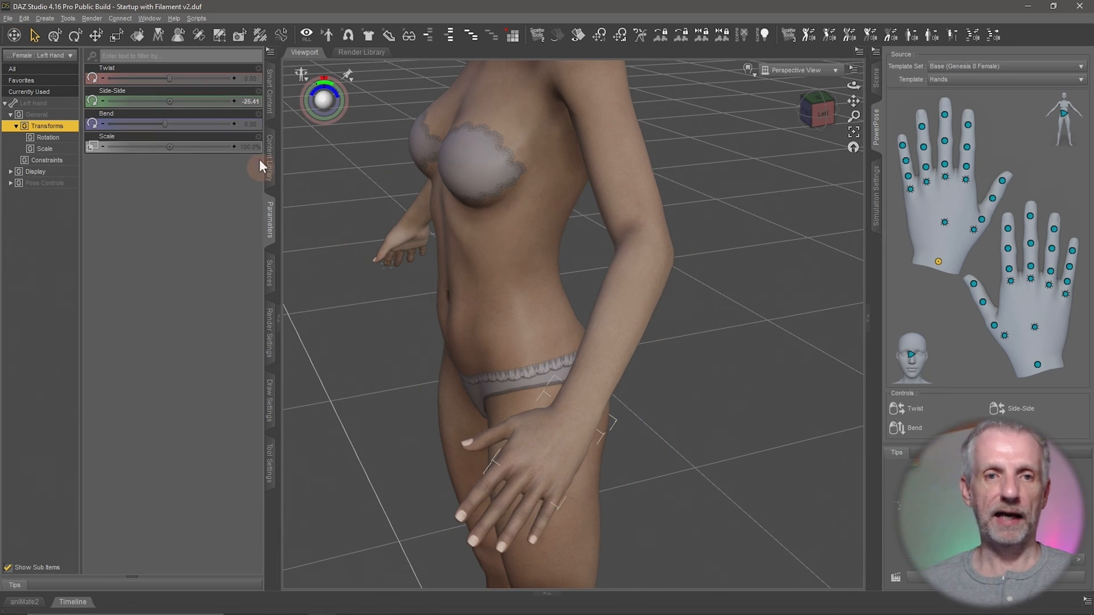
drag(172, 100, 173, 101)
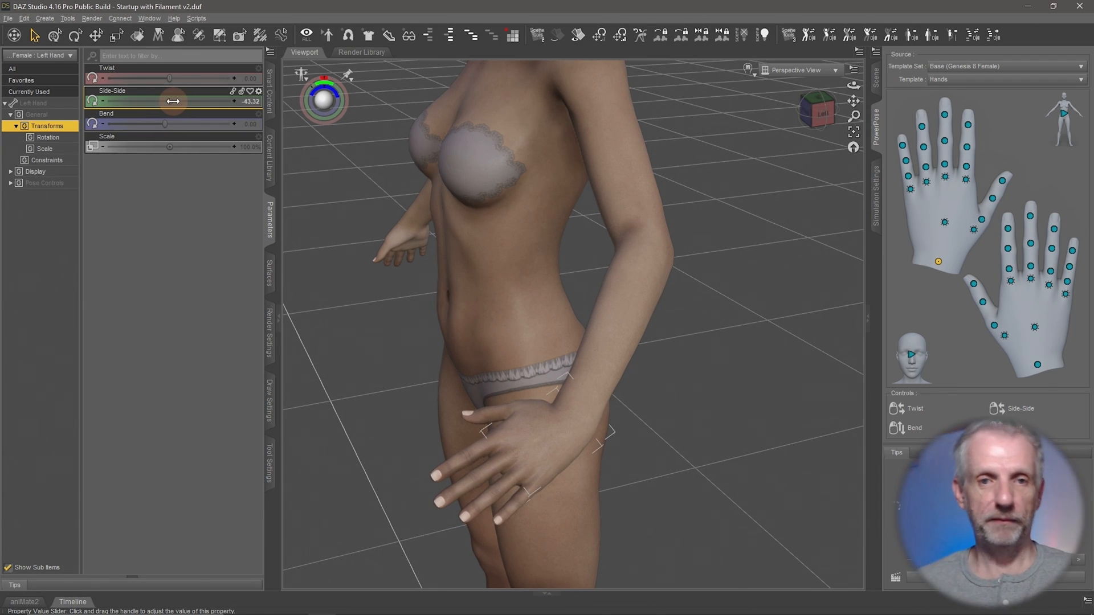
drag(173, 101, 174, 101)
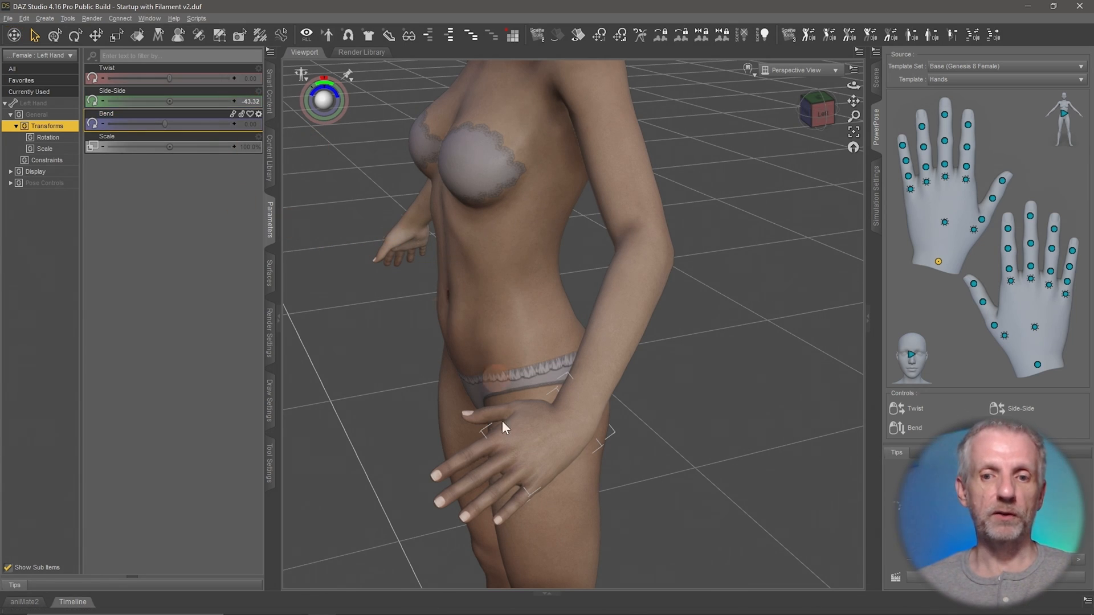
- Turn Use Limits back on for the left hand's Side-Side with a maximum of 50, and set the rotation to about 26.53
click(258, 92)
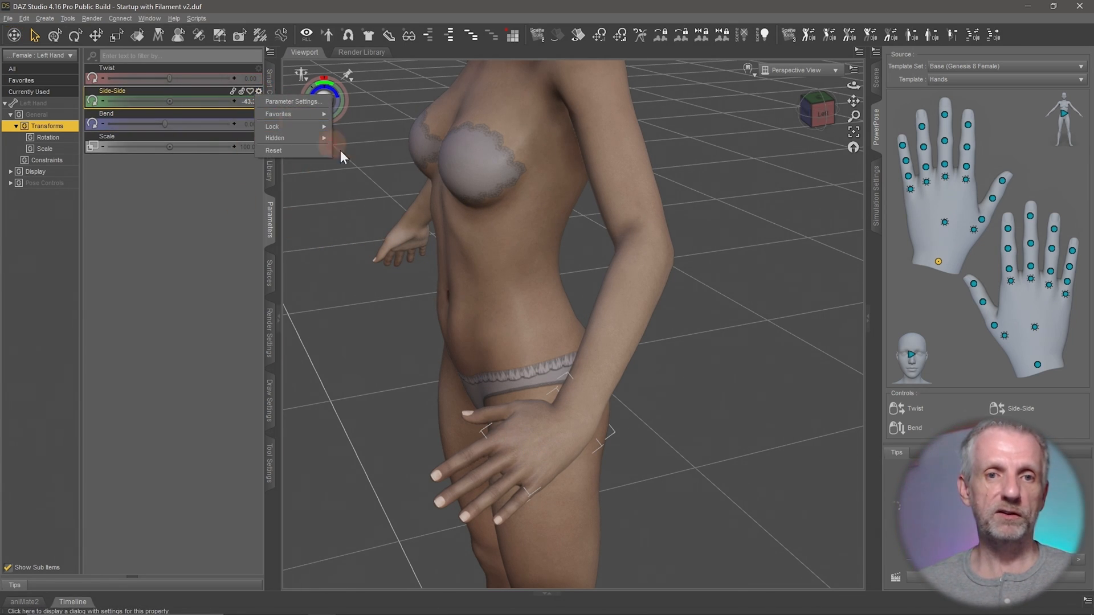
click(291, 101)
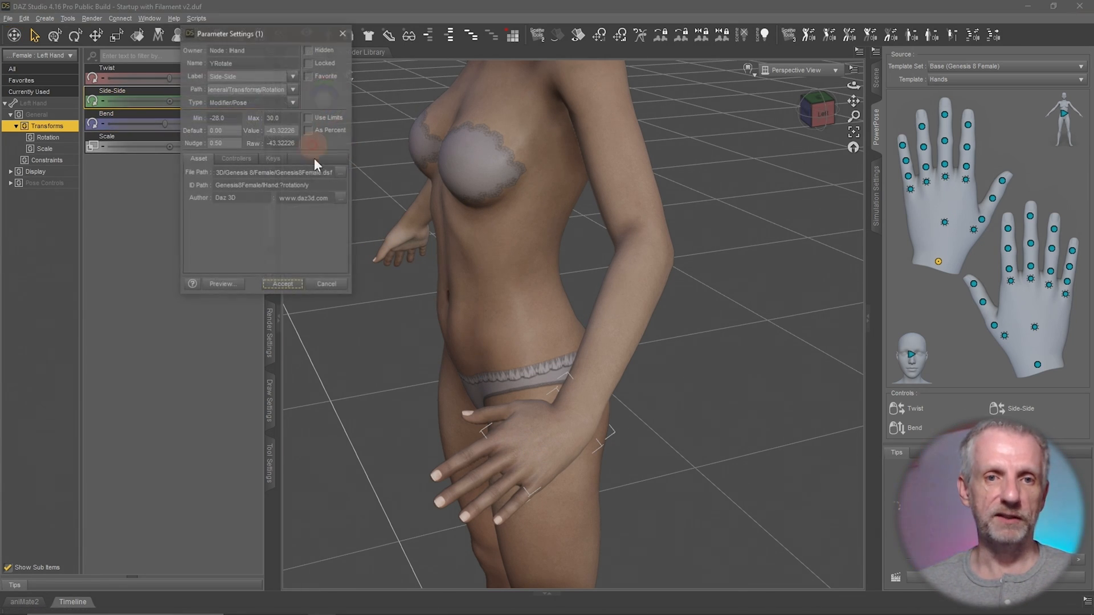
click(309, 118)
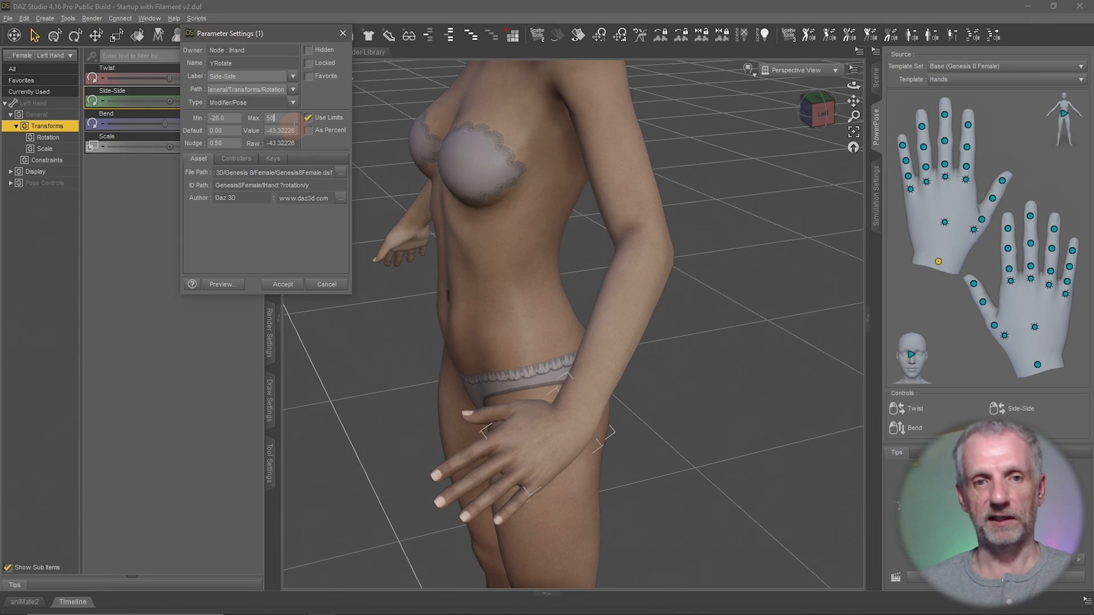
key(Return)
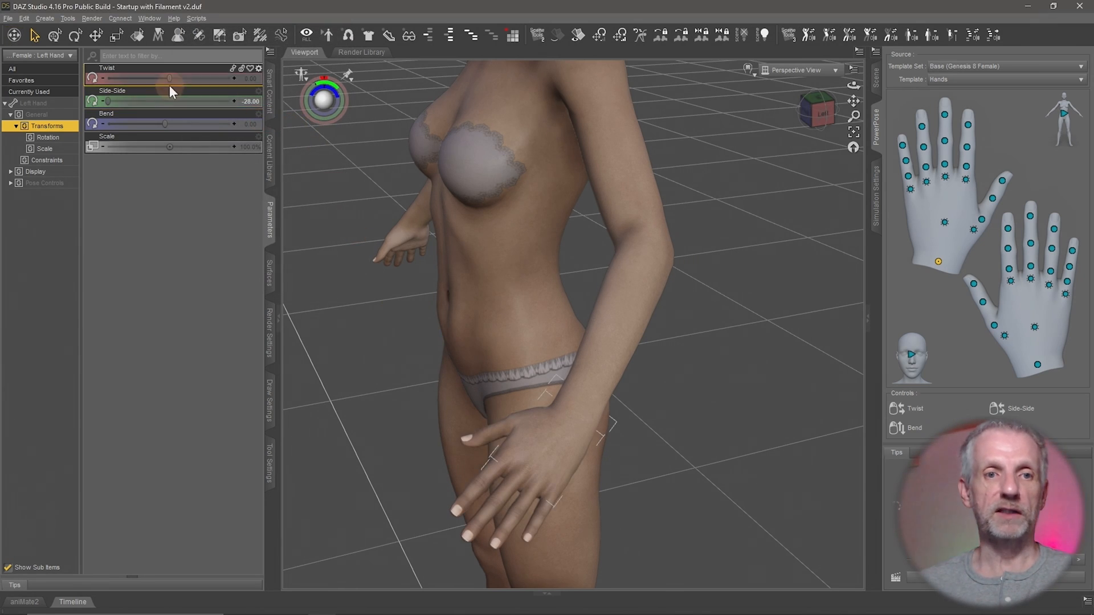
drag(108, 101, 194, 135)
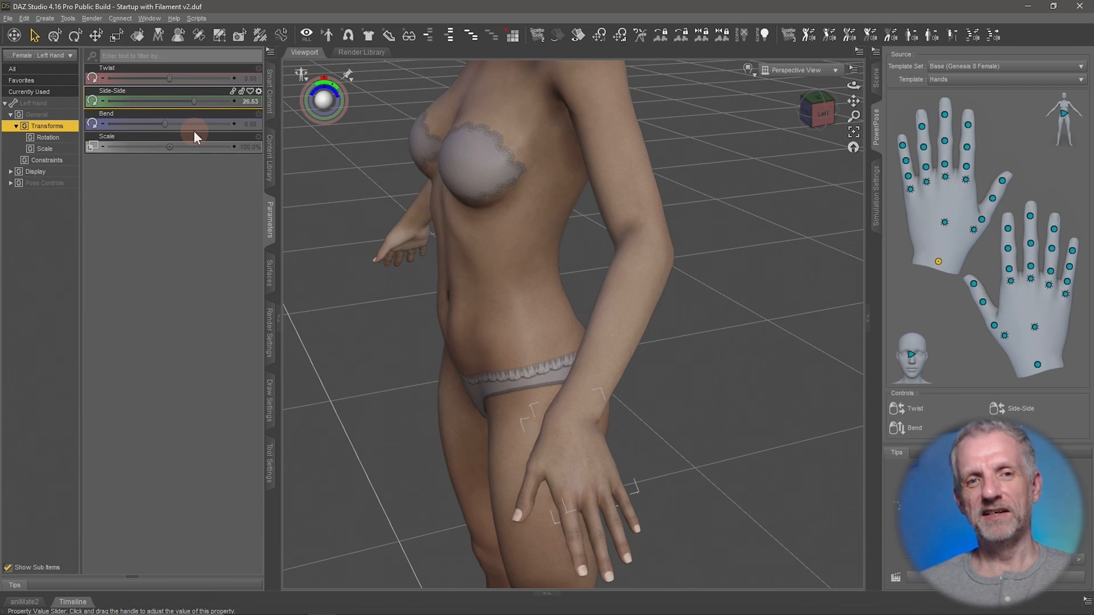
- Restore the left hand's Side-Side maximum limit to 30, and reset its Side-Side rotation to zero
click(259, 91)
click(282, 98)
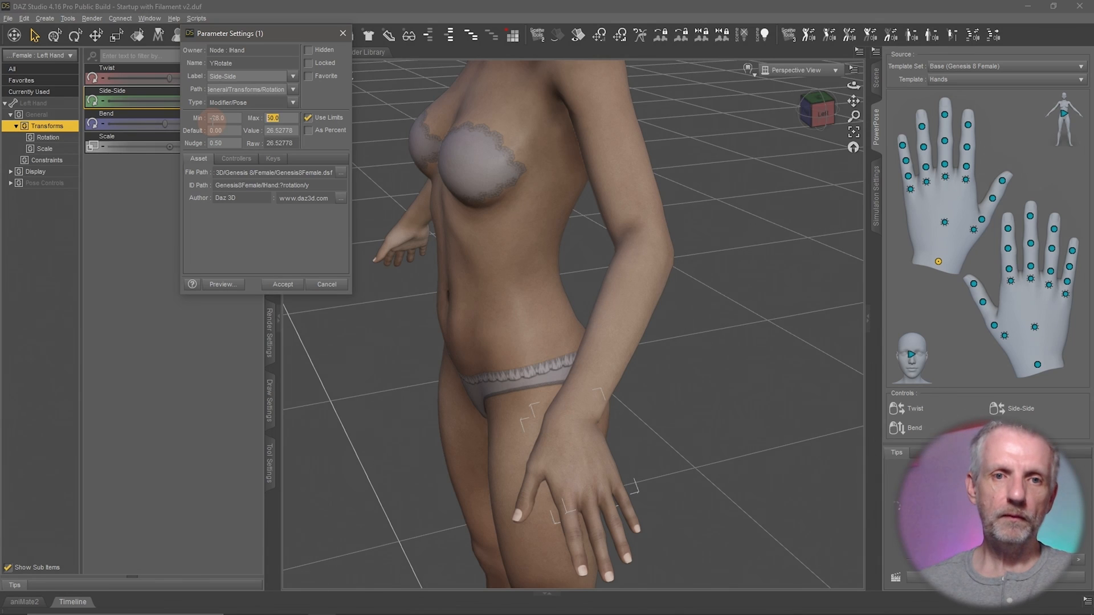
key(Return)
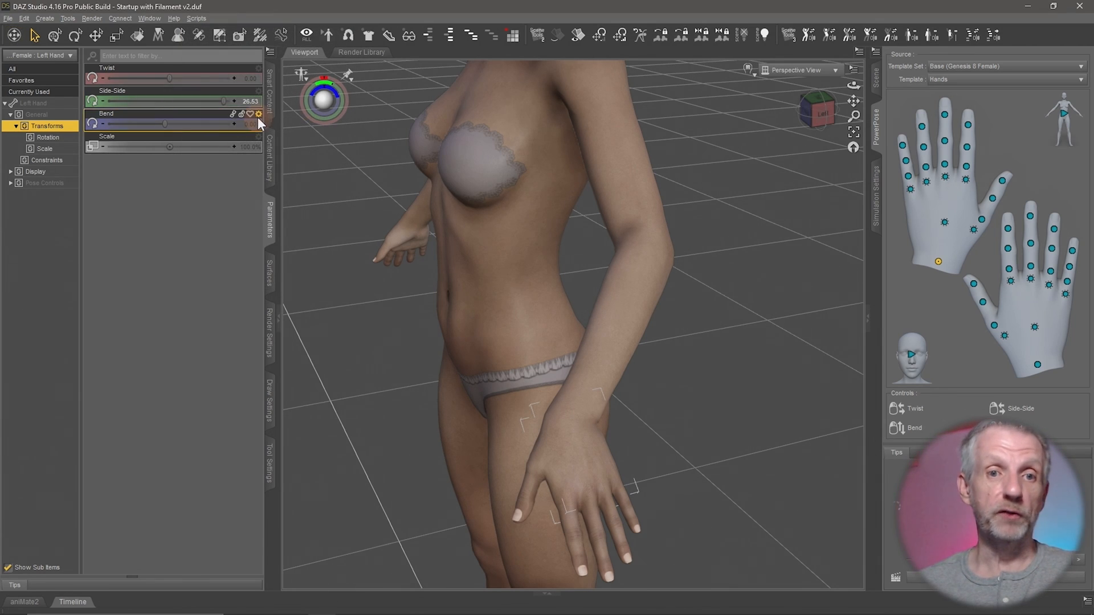
drag(222, 103, 185, 105)
alt+click(184, 105)
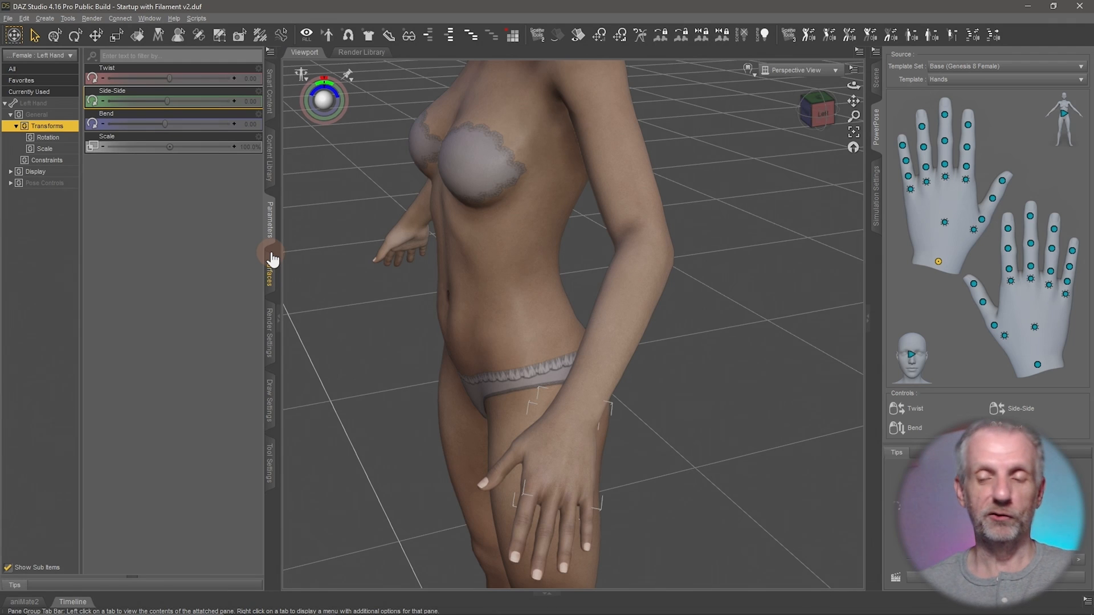
- Go through the PowerPose Body, Head and Face templates, and settle on the Head template
middle_drag(477, 306, 477, 306)
scroll(478, 307, up, 2)
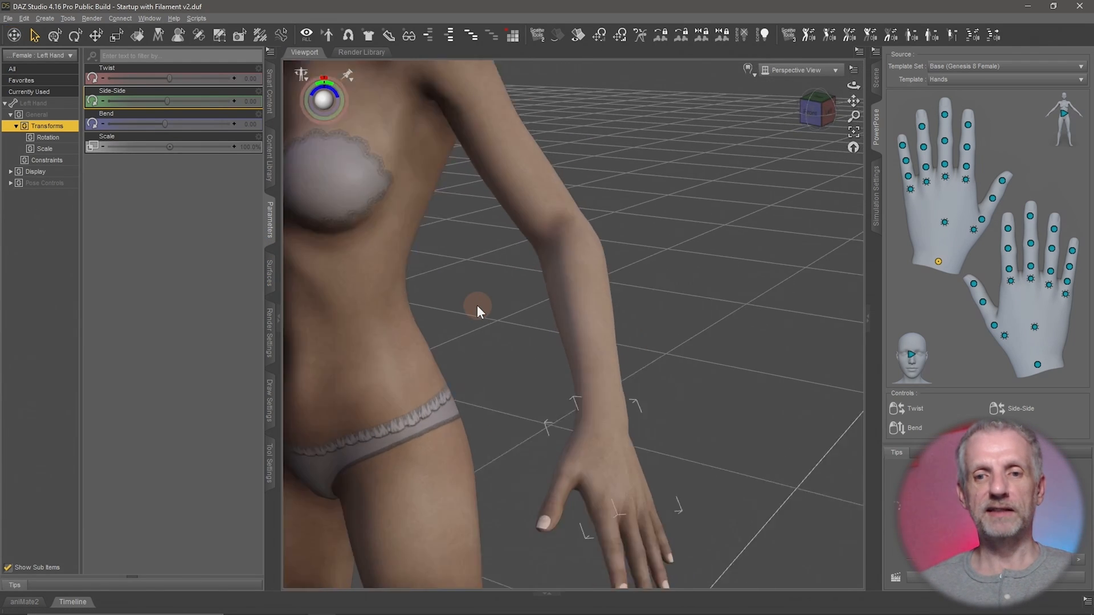
scroll(477, 306, down, 5)
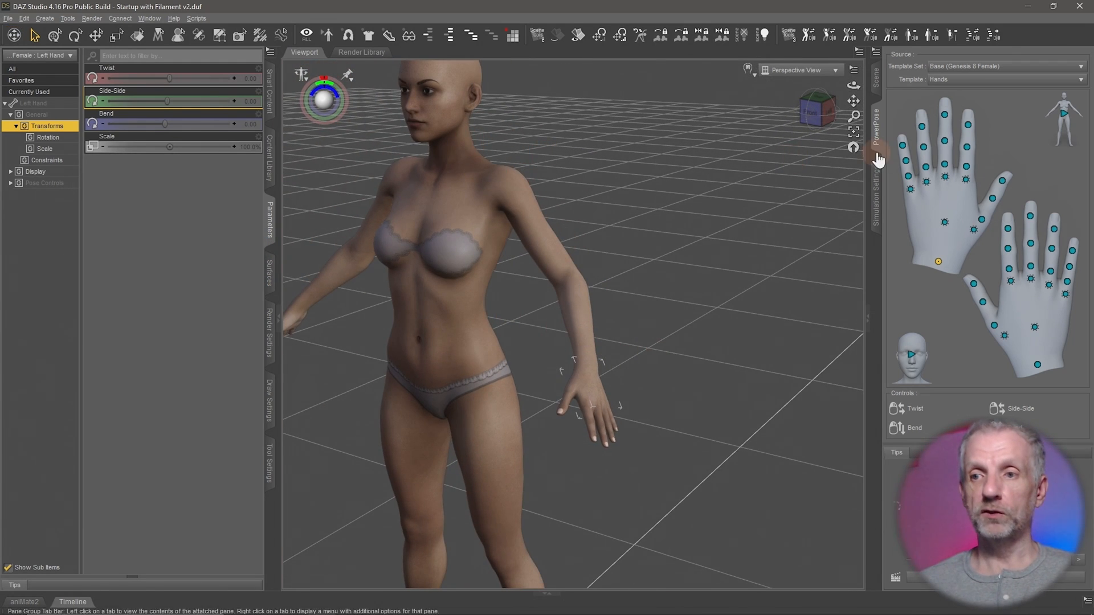
click(1063, 117)
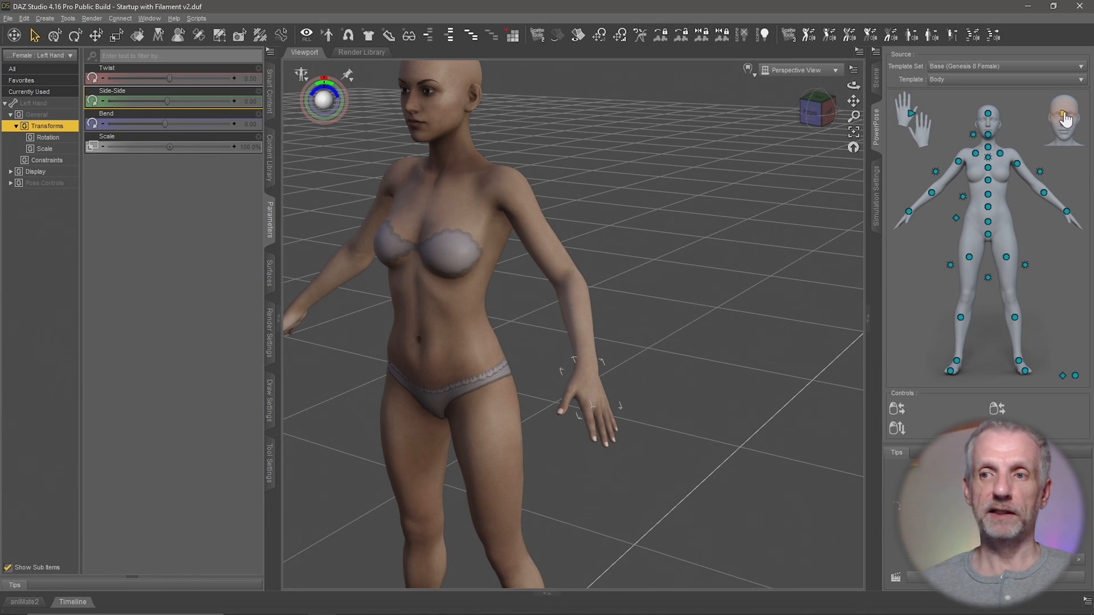
click(1065, 118)
click(979, 86)
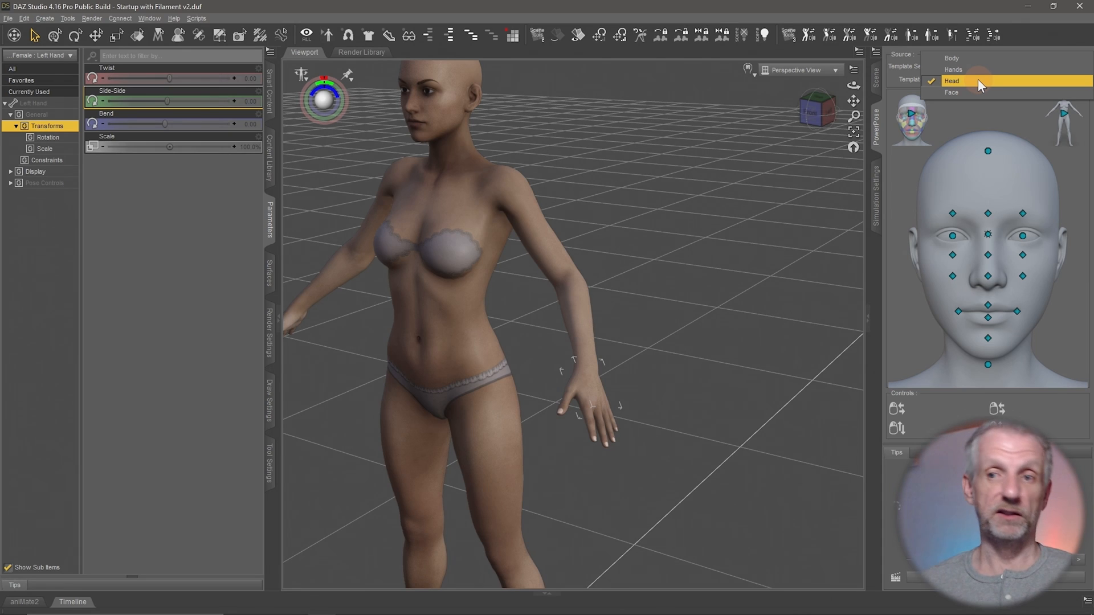
click(981, 91)
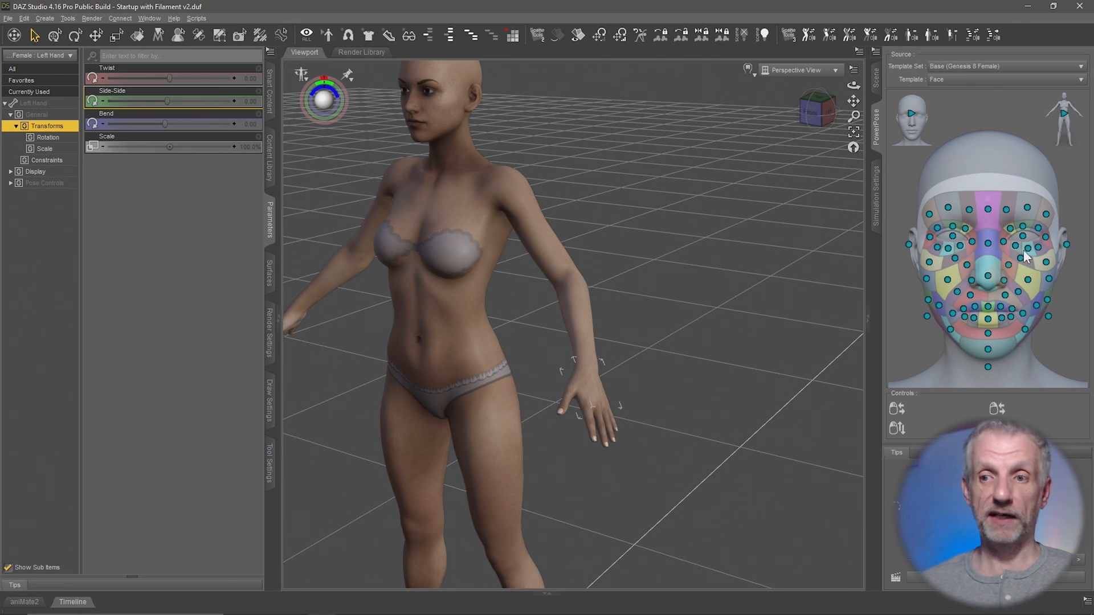
click(1005, 84)
click(1004, 71)
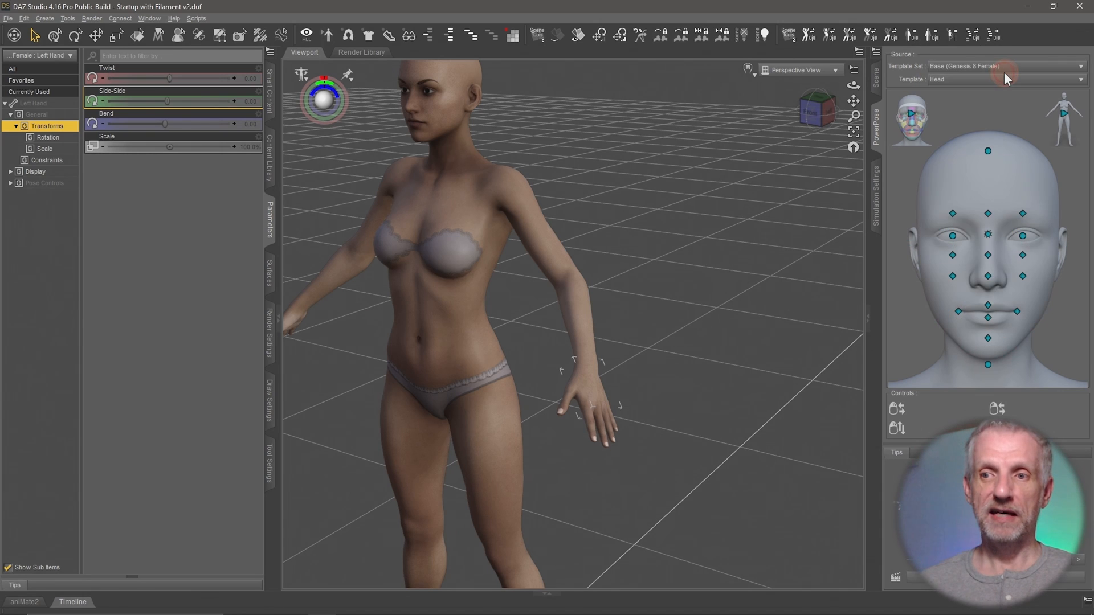
- Try turning both eyes together with the PowerPose Eyes Group control, to about -4.80 Up-Down and 2.10 Side-Side
middle_drag(555, 165, 693, 290)
scroll(555, 168, up, 1)
scroll(711, 223, up, 5)
scroll(711, 224, up, 3)
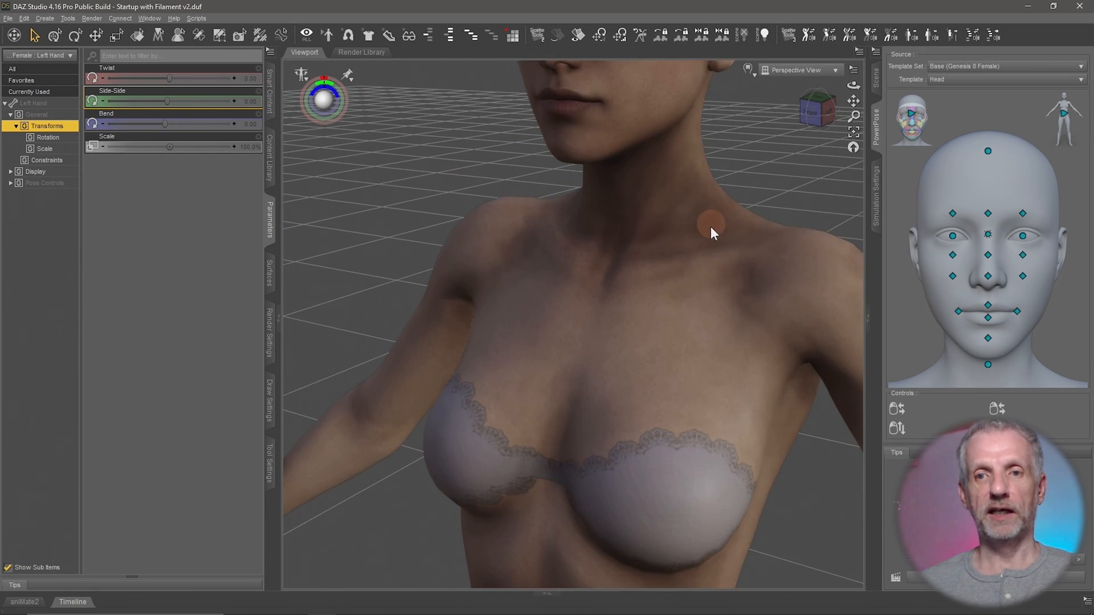
middle_drag(711, 226, 662, 259)
scroll(720, 261, up, 2)
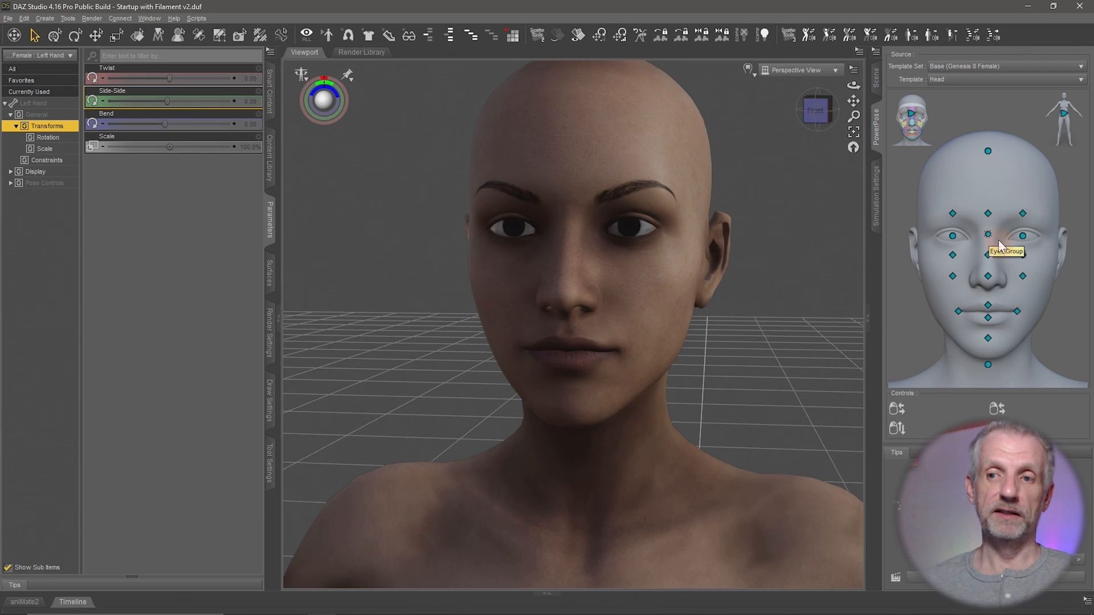
mouse_move(990, 237)
mouse_down()
mouse_move(906, 234)
mouse_move(1072, 243)
mouse_move(957, 232)
mouse_move(982, 176)
mouse_move(986, 296)
mouse_move(1069, 281)
mouse_move(902, 282)
mouse_move(953, 286)
mouse_move(996, 220)
mouse_move(975, 249)
mouse_up()
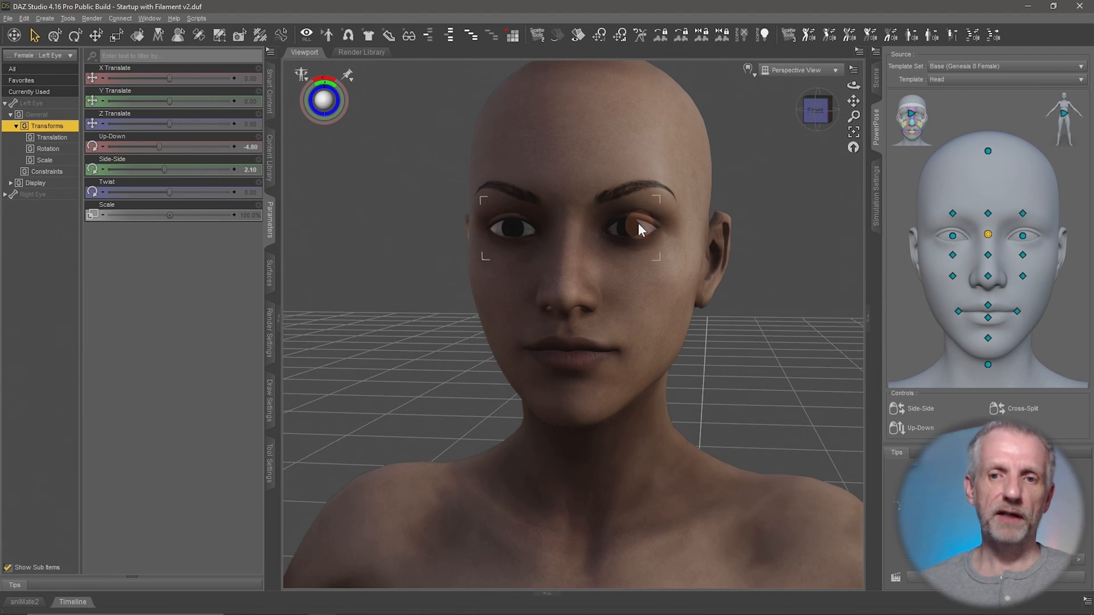
- Check each eye separately with the Rotate tool, return to node selection, and undo the eye rotation
click(55, 35)
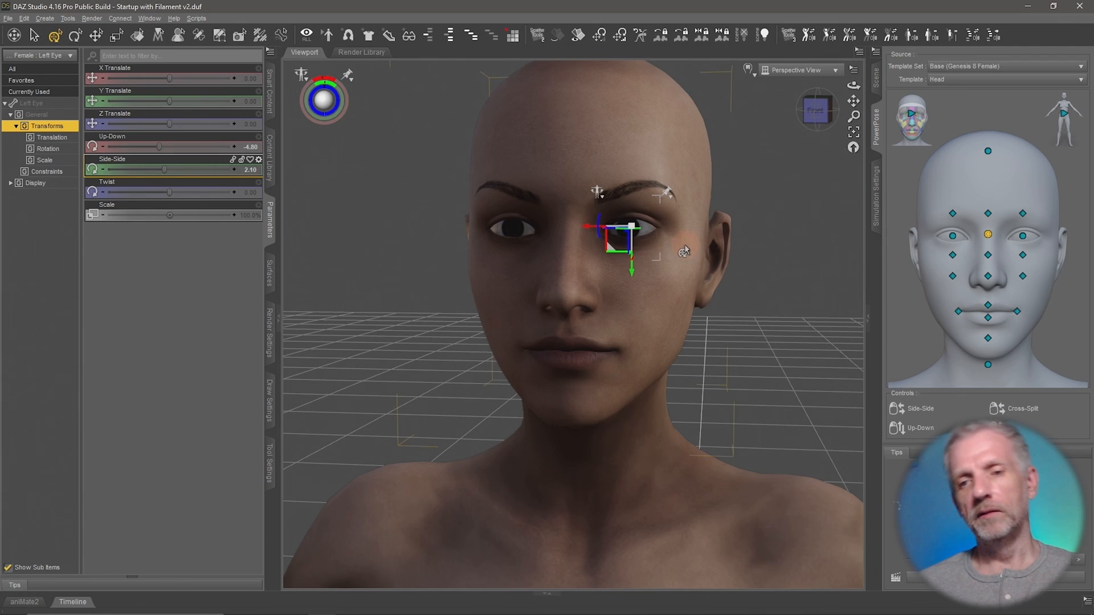
click(515, 237)
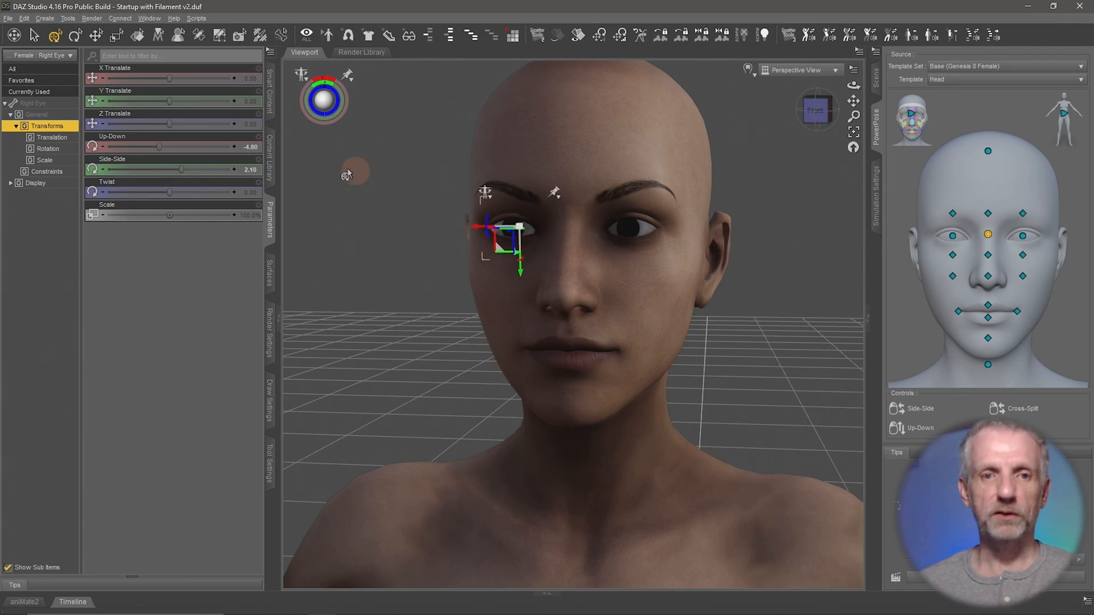
click(34, 35)
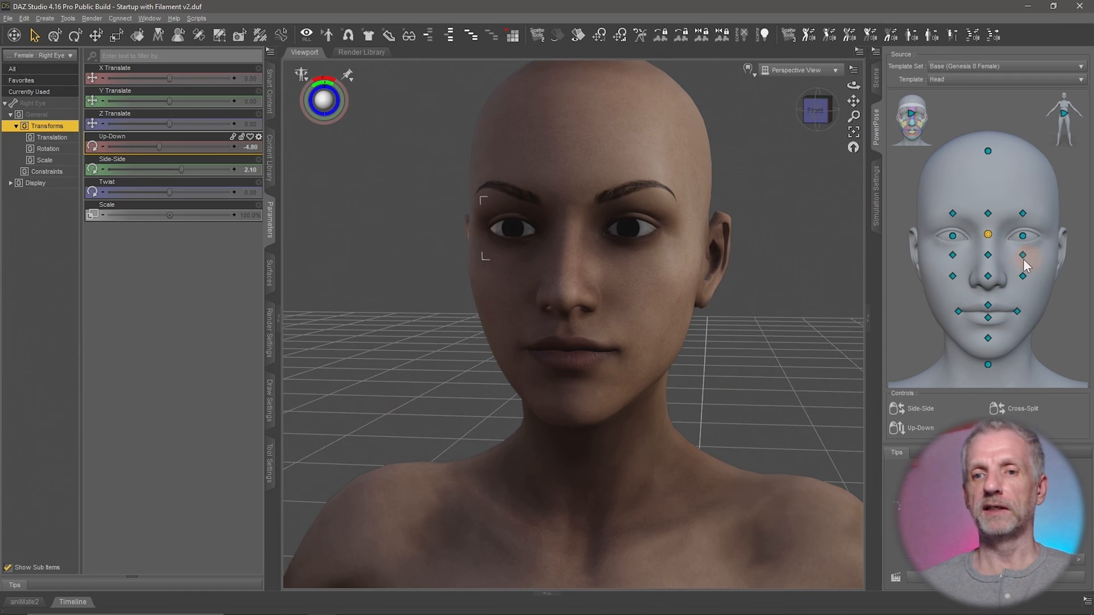
key(ctrl+z)
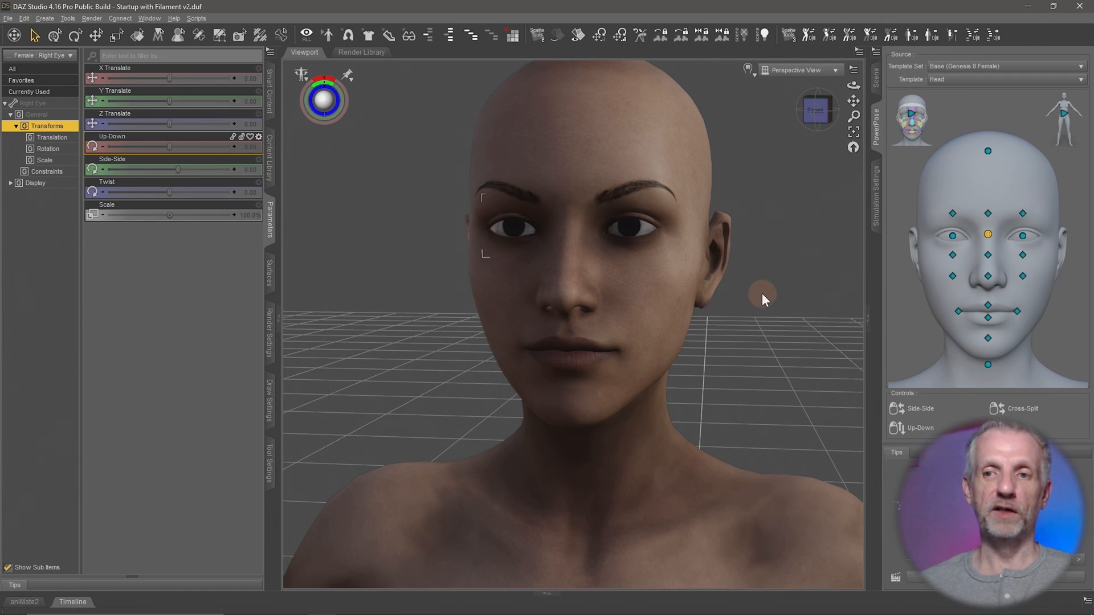
middle_drag(761, 293, 764, 293)
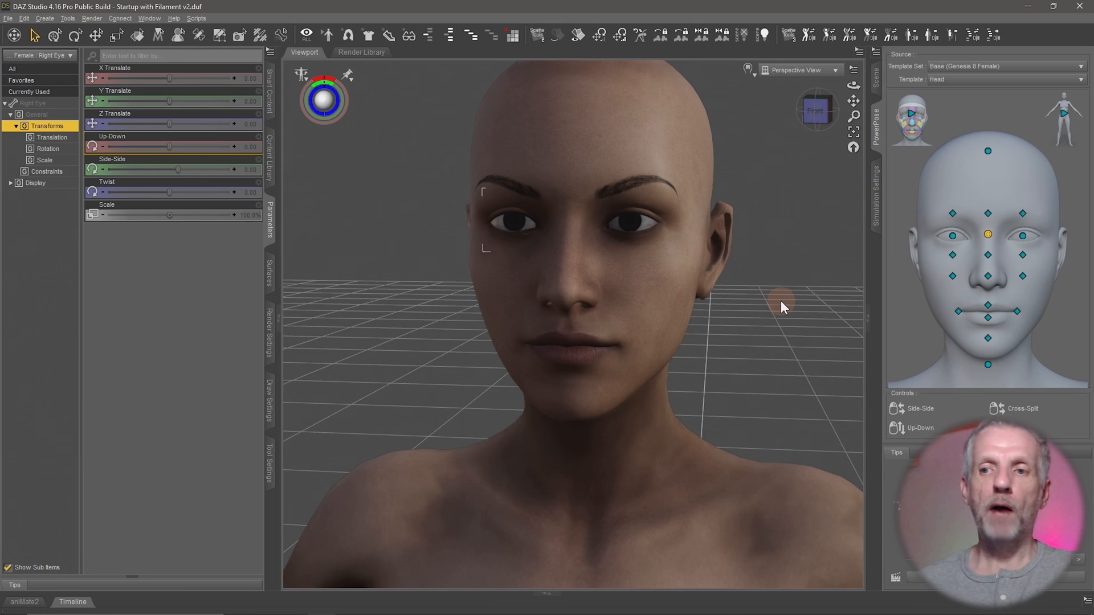
- Try out the PowerPose Head template's controls for the brows, nose and both mouth corners
click(953, 216)
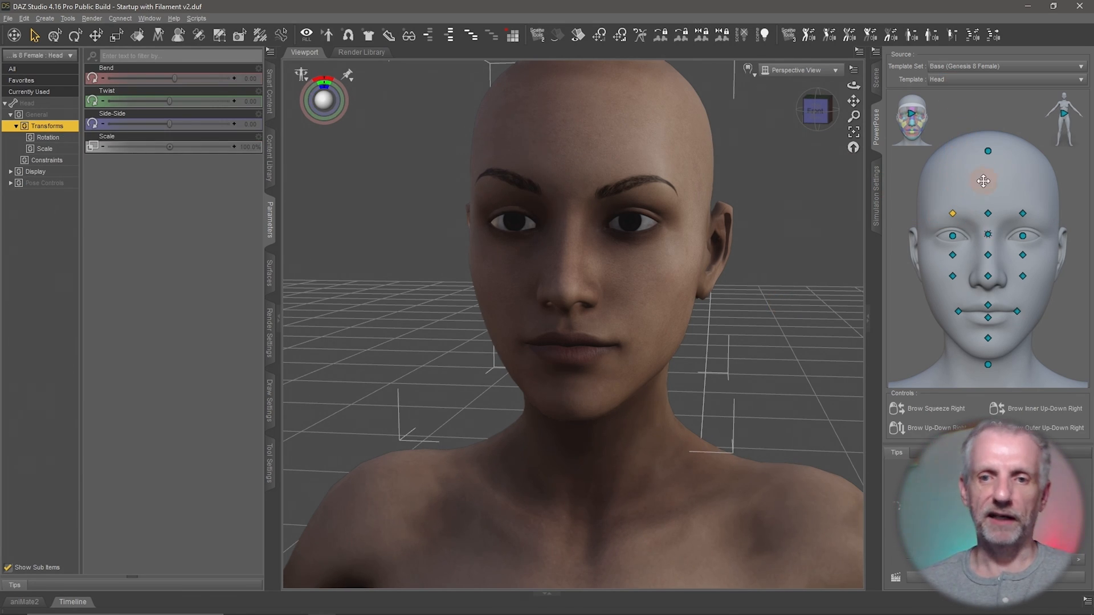
drag(986, 218, 991, 208)
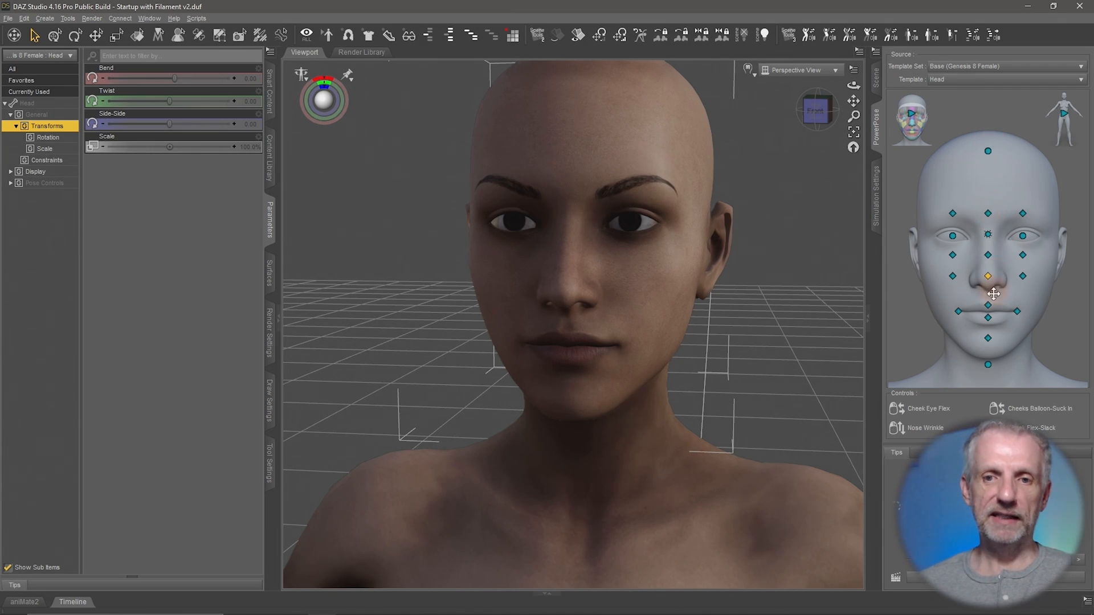
drag(959, 313, 975, 280)
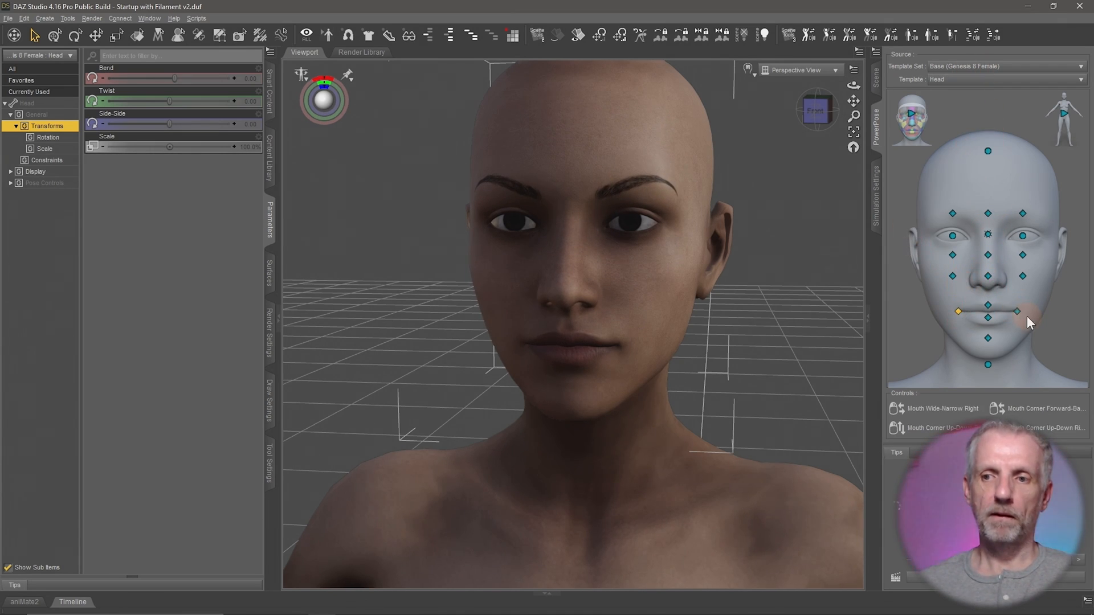
mouse_move(1019, 316)
mouse_down()
mouse_move(1086, 290)
mouse_move(1089, 311)
mouse_move(1034, 326)
mouse_up()
- Switch PowerPose to the Face template, and try moving the right outer brow control, undoing that move
click(976, 80)
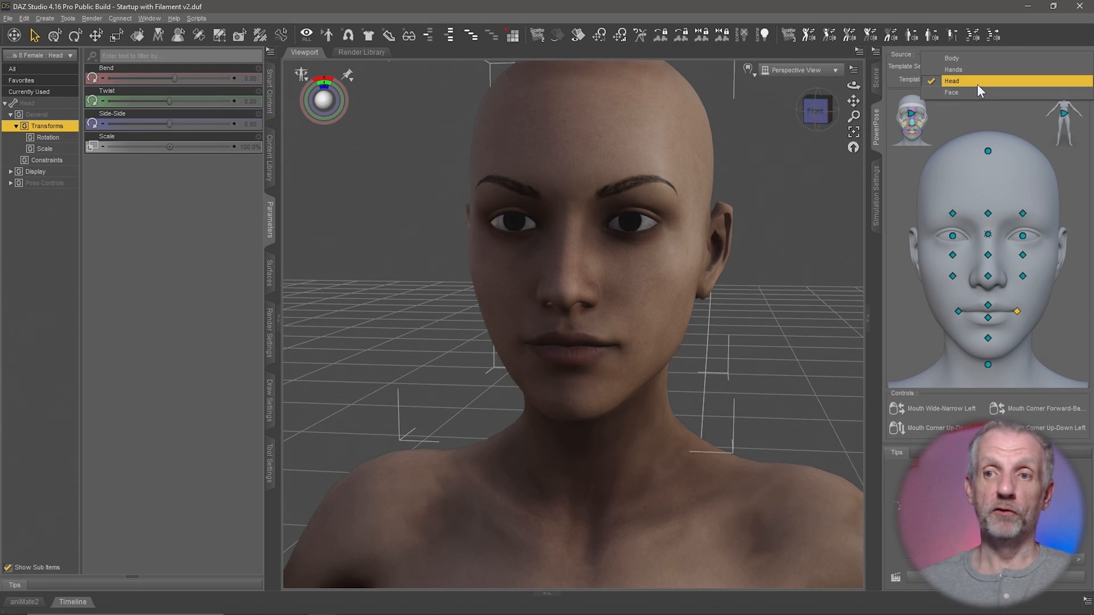
click(976, 94)
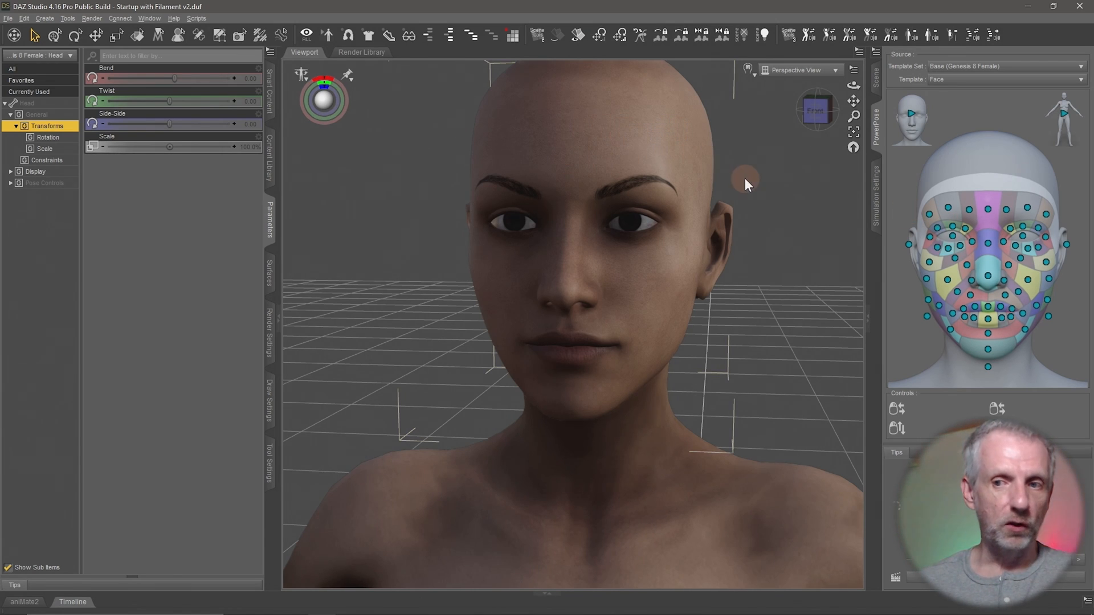
drag(931, 216, 962, 129)
key(ctrl+z)
- Raise the middle brows, shift the middle nose bridge to X 0.21, Y 0.24, and rotate the middle lower lip to X 4.80, Y 7.00
drag(990, 211, 941, 176)
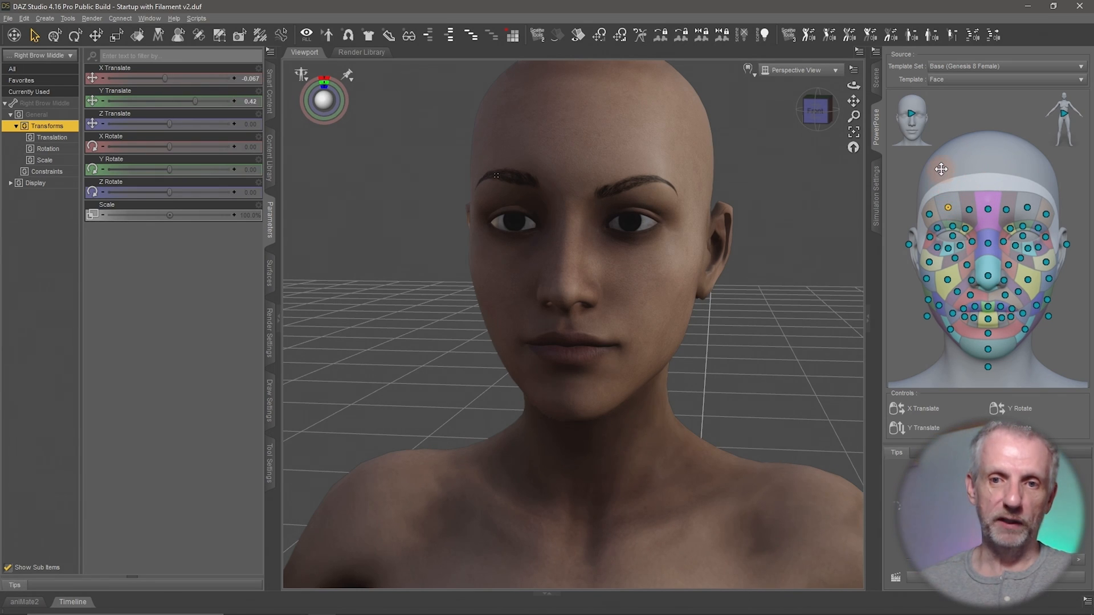
drag(1027, 208, 1019, 187)
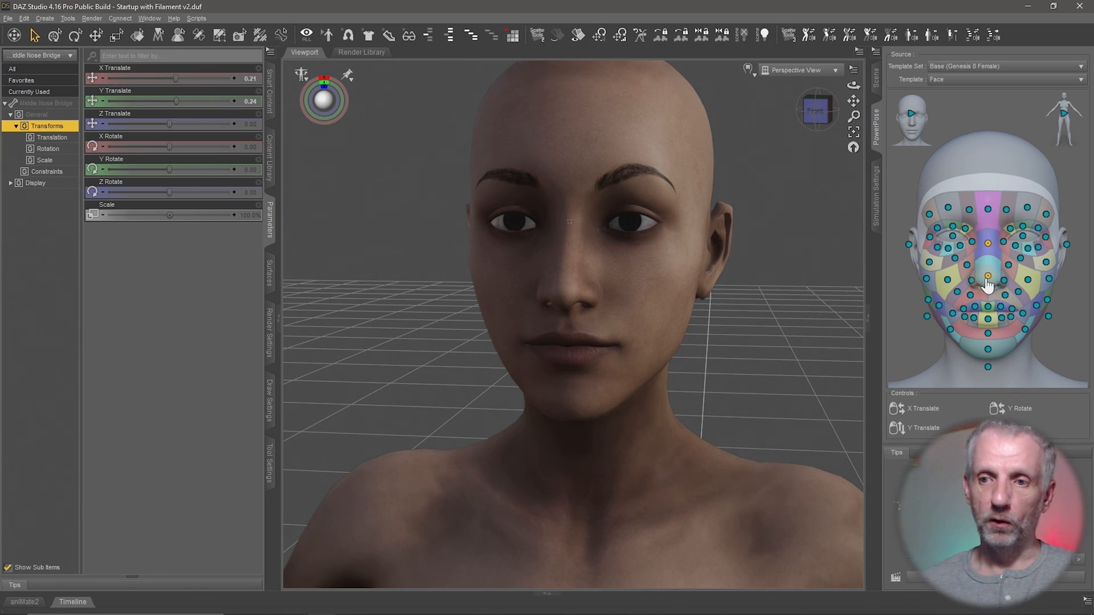
drag(988, 277, 1003, 346)
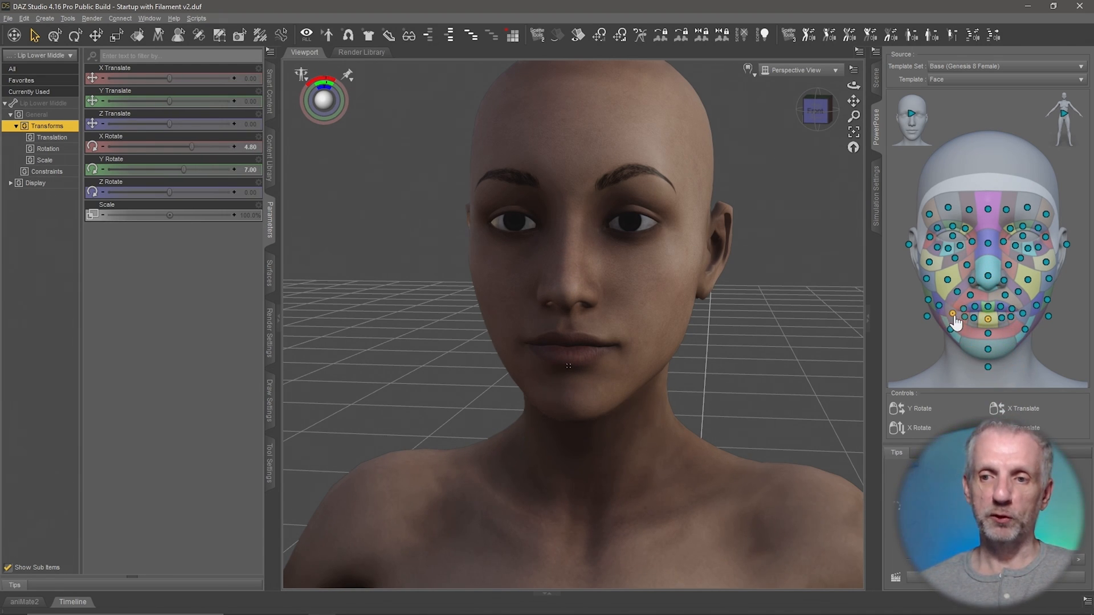
- Shift the left ear with its PowerPose face control to an X Translate of about -0.37
ctrl+alt+drag(709, 303, 686, 302)
mouse_move(709, 302)
ctrl+alt+right_down()
mouse_move(696, 293)
mouse_move(691, 303)
ctrl+alt+right_up()
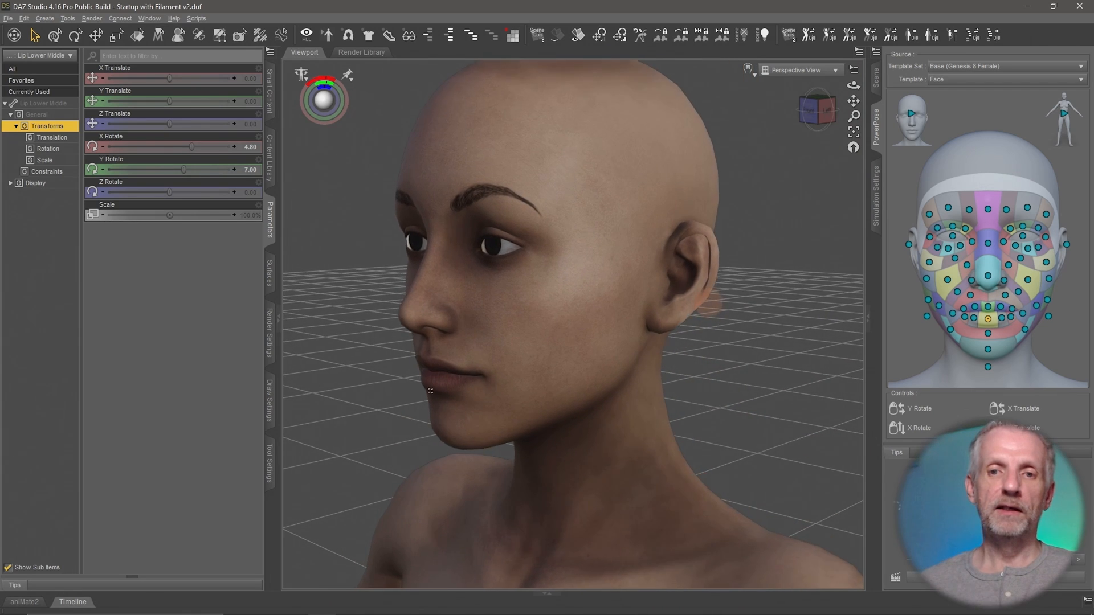
ctrl+alt+drag(709, 303, 710, 333)
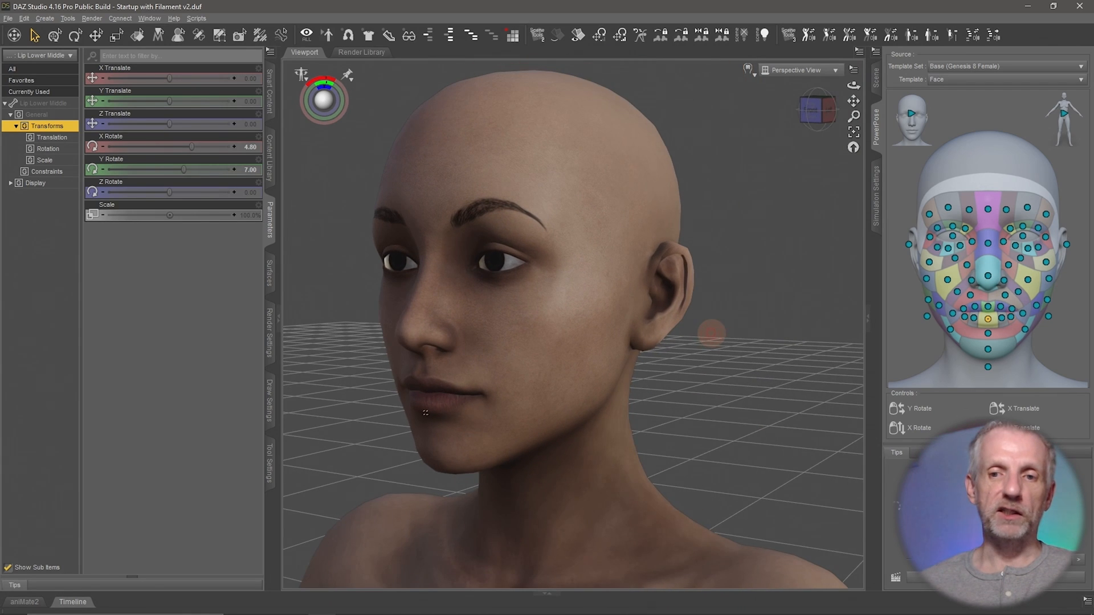
click(911, 246)
drag(1066, 245, 1051, 265)
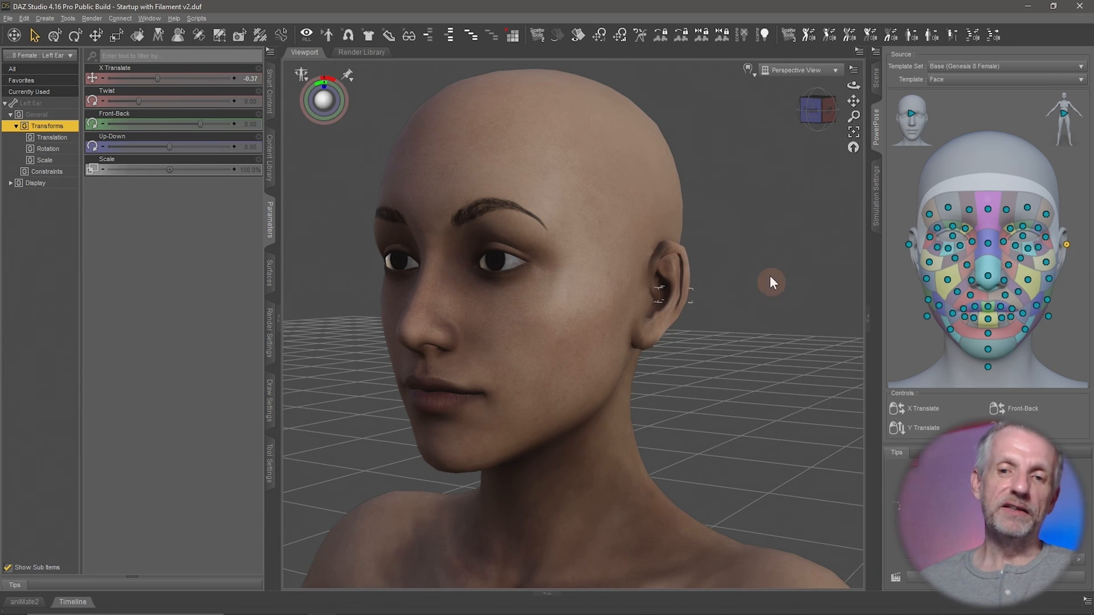
- Create a sub-folder named Poses inside the New Project folder of the content library
ctrl+alt+drag(771, 276, 781, 283)
middle_drag(774, 281, 776, 219)
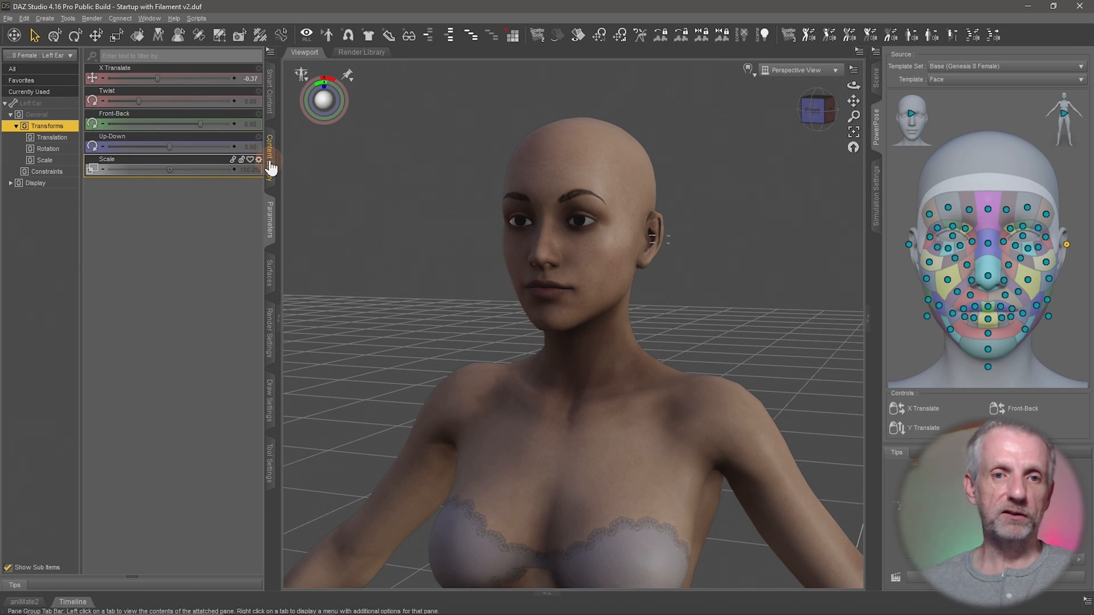
click(268, 161)
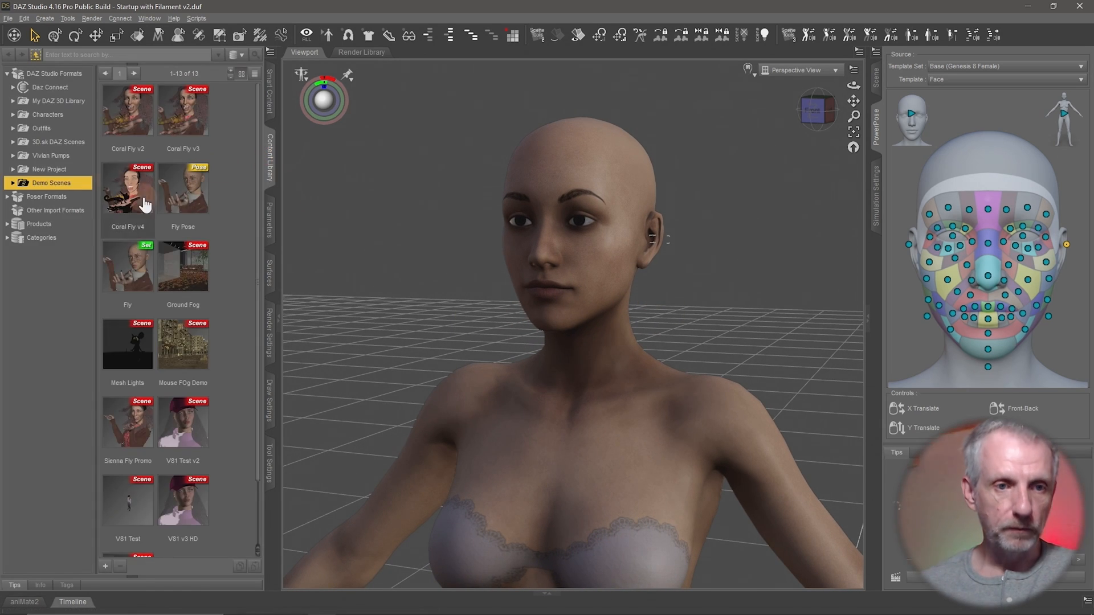
double_click(60, 171)
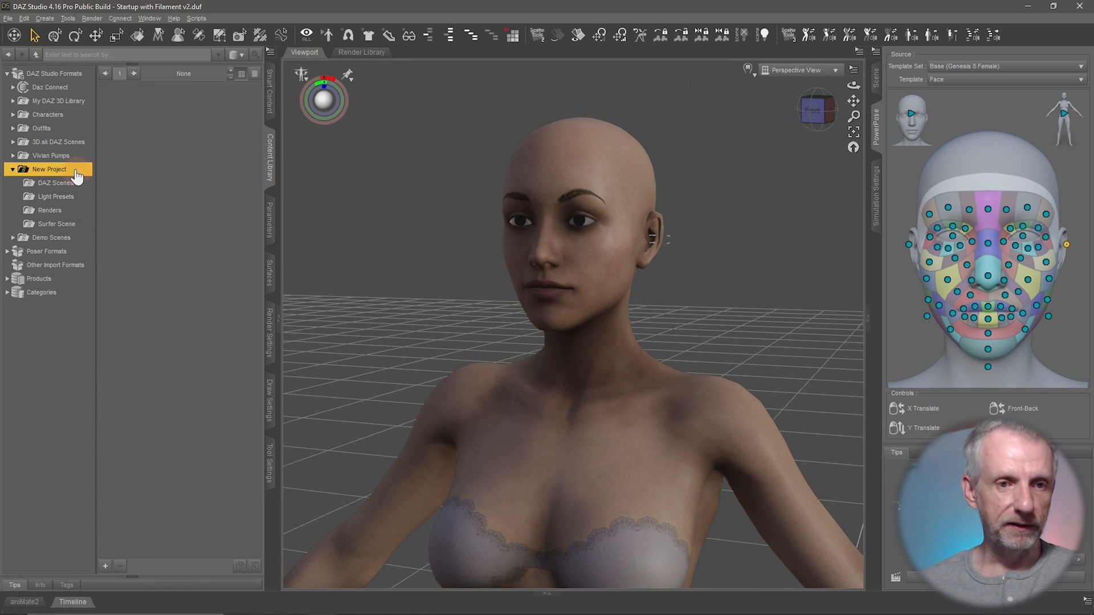
right_click(74, 175)
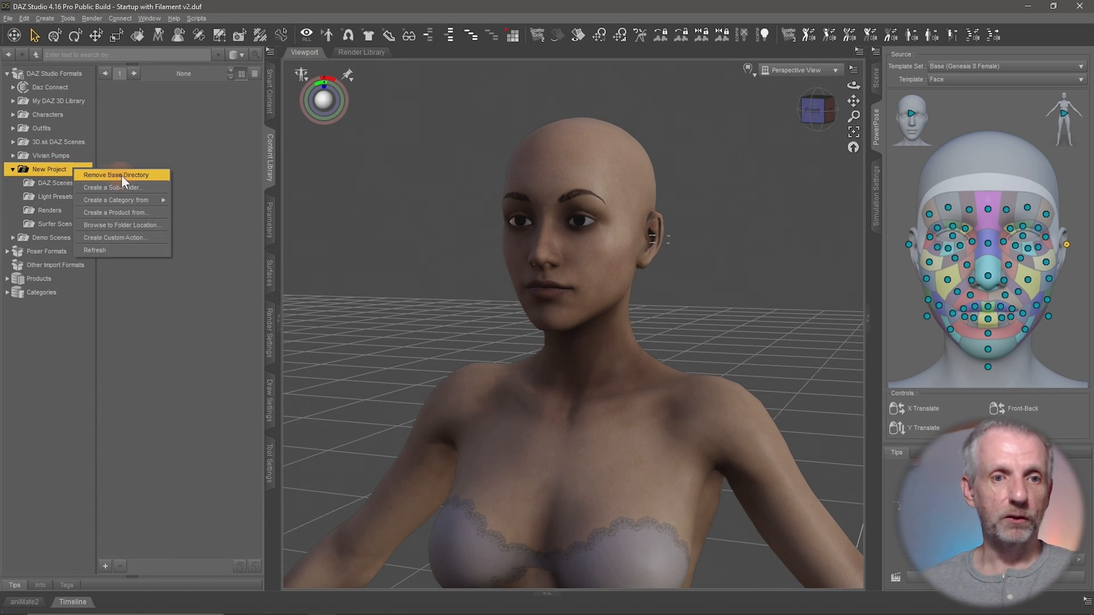
click(165, 189)
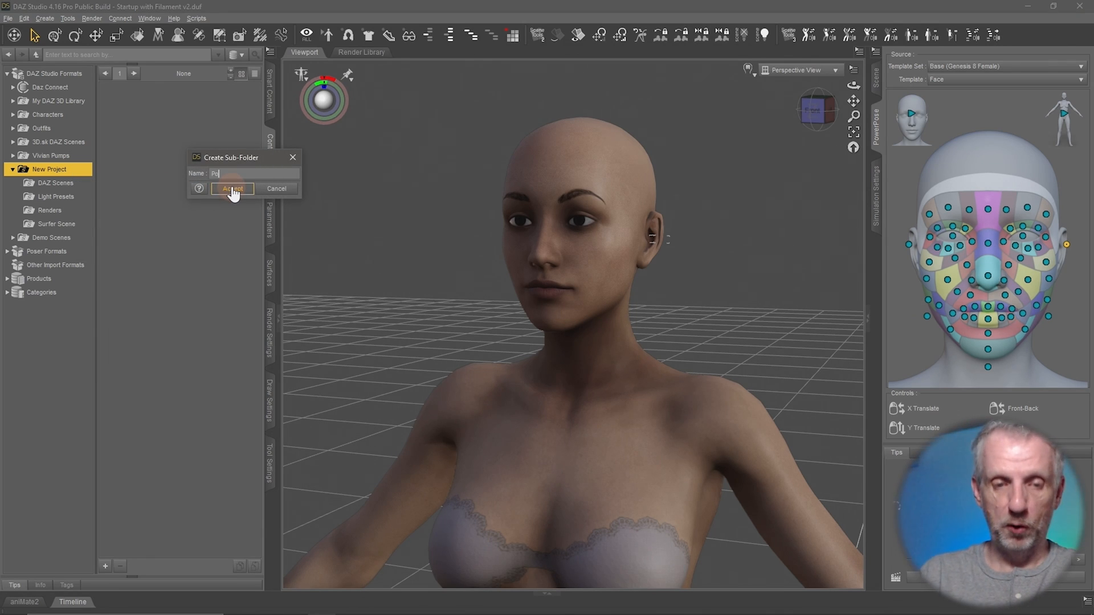
click(231, 188)
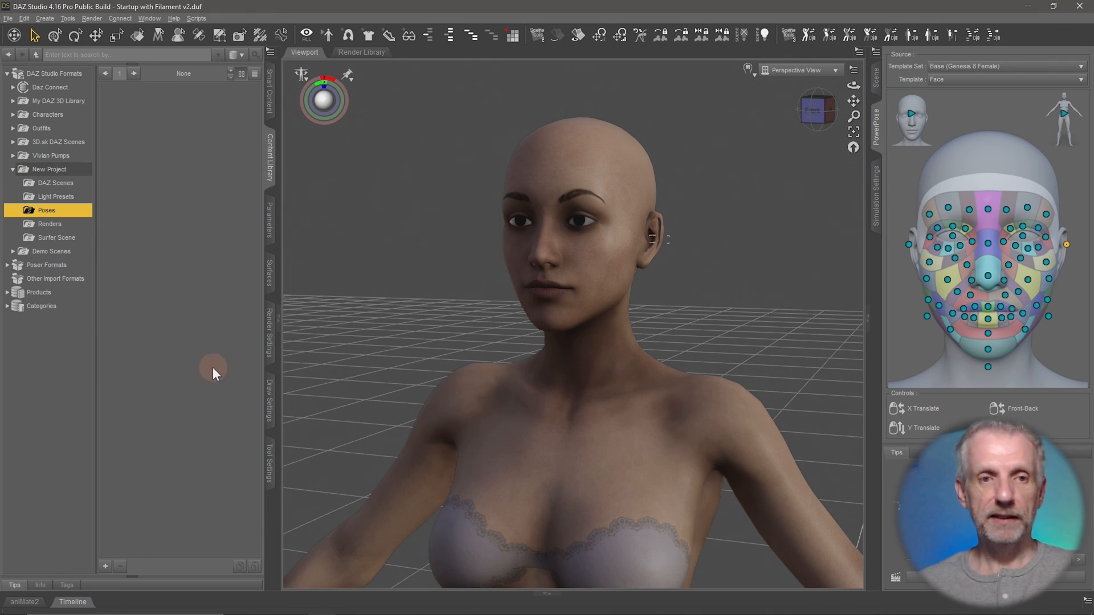
- Start saving the figure's pose as a Pose Preset named Full Pose in the Poses folder
click(105, 567)
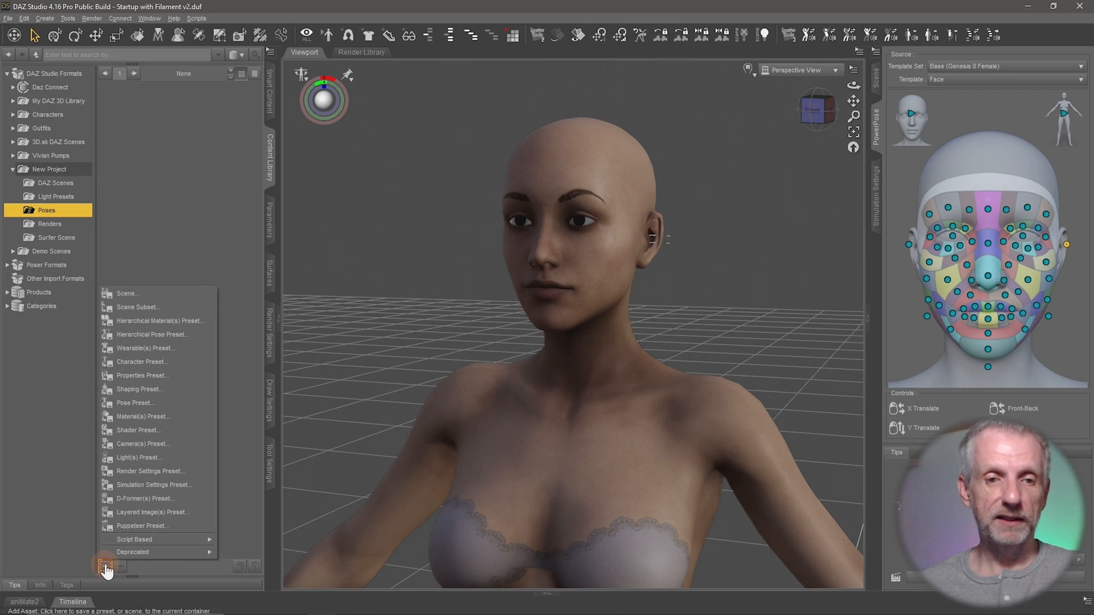
click(173, 401)
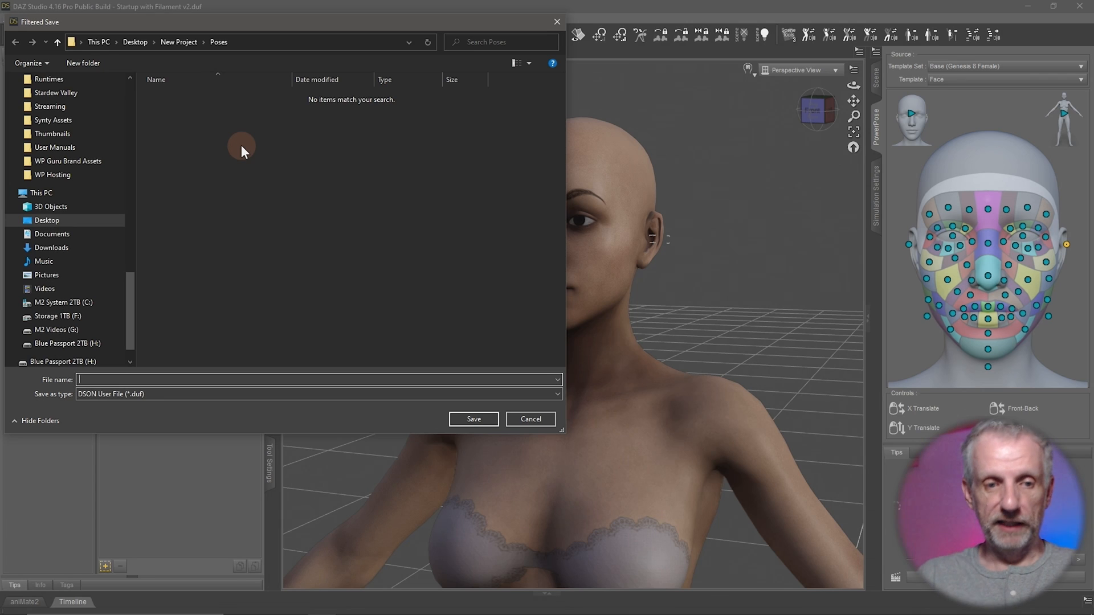
text(Full Pose)
key(Return)
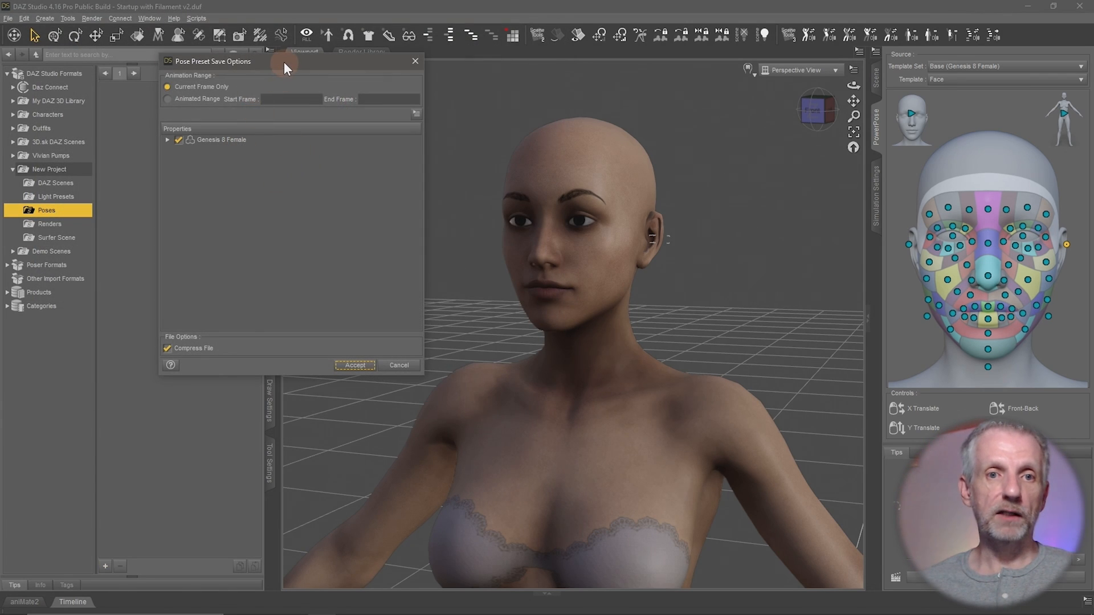
drag(284, 62, 219, 46)
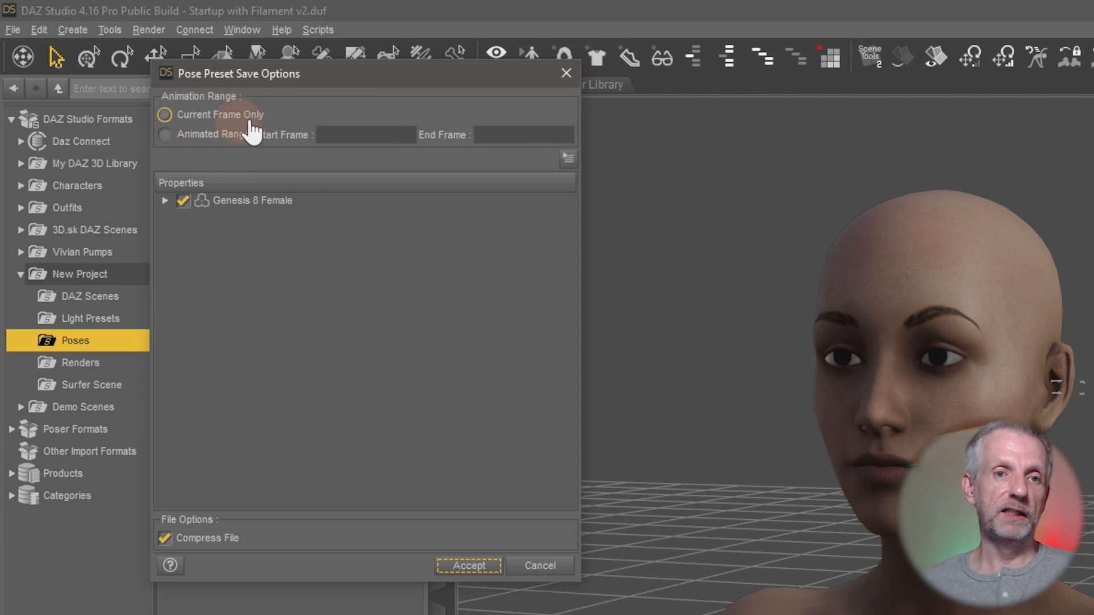
- Try the Animated Range option, return to Current Frame Only, expand the Genesis 8 Female properties and turn off file compression
click(166, 136)
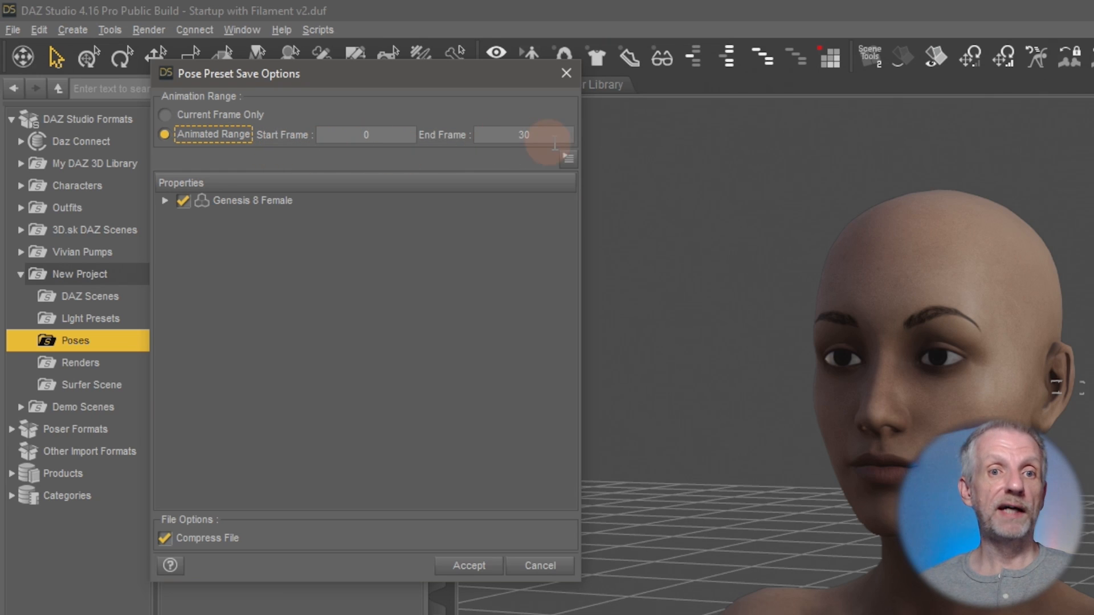
click(216, 117)
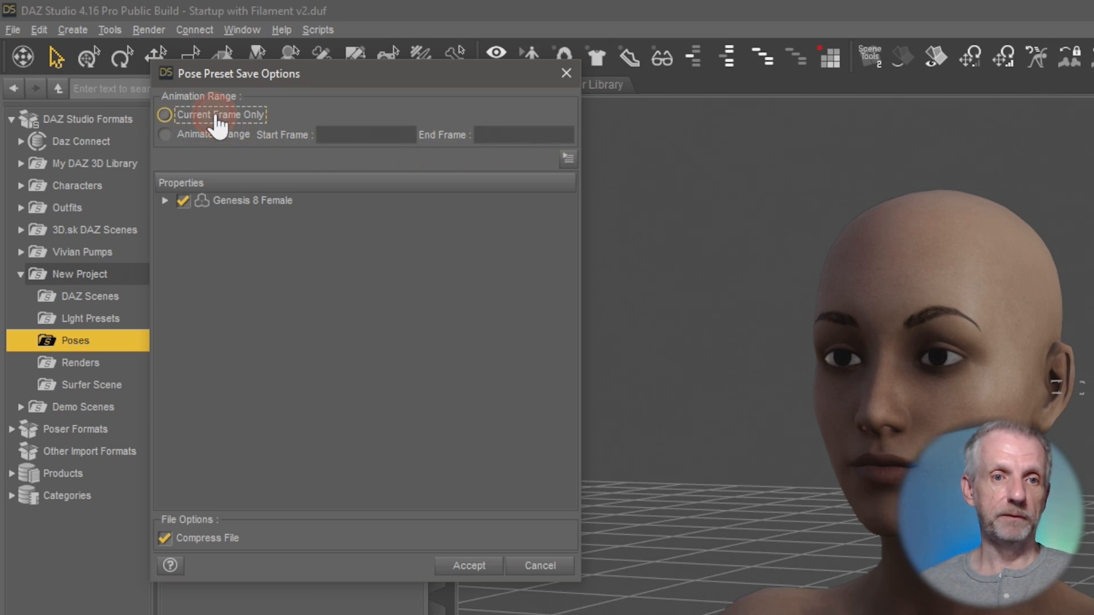
click(163, 200)
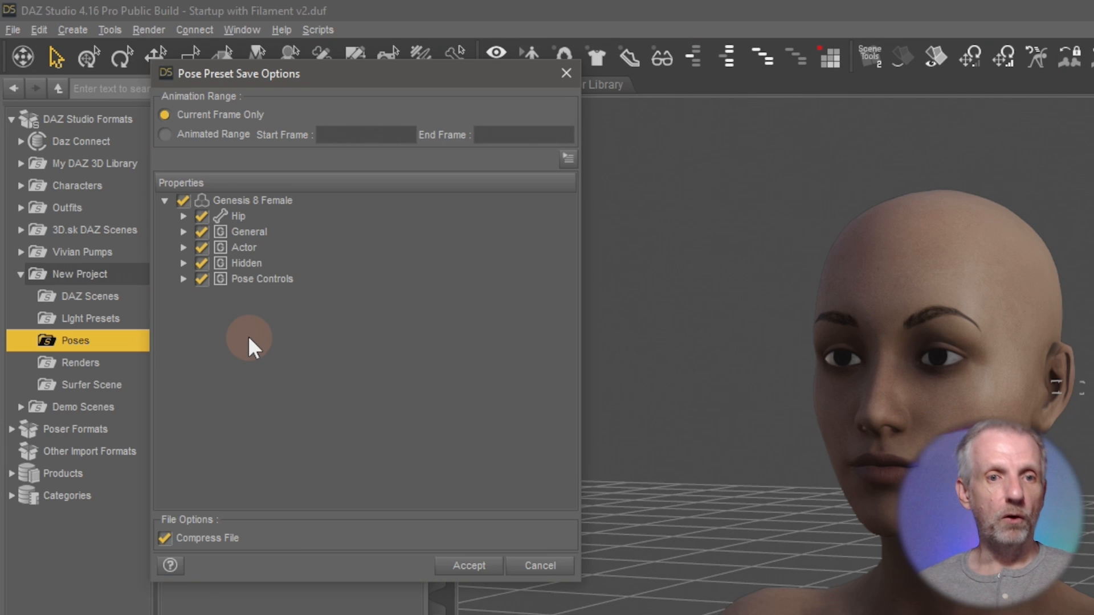
click(166, 539)
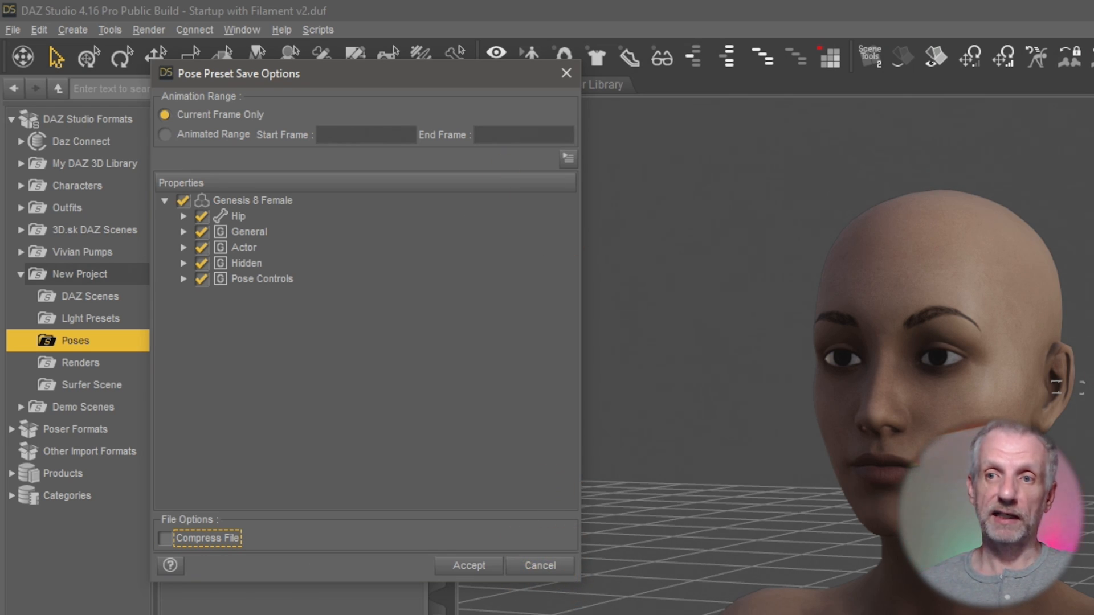
- Exclude all Genesis 8 Female properties from the preset, and include only the Head with its child bones under Neck Upper
click(186, 197)
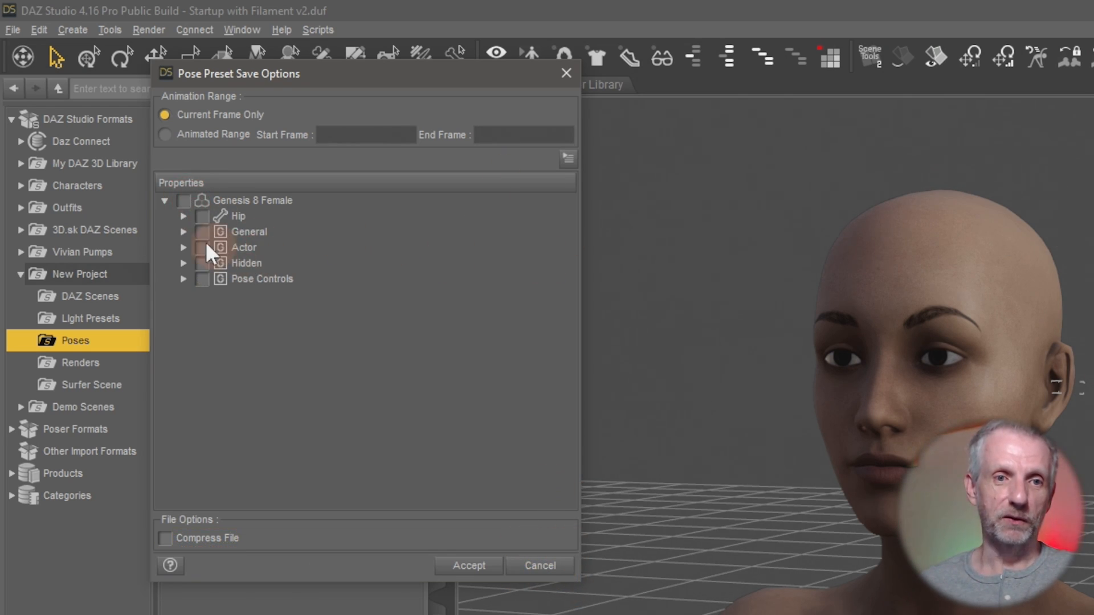
click(183, 217)
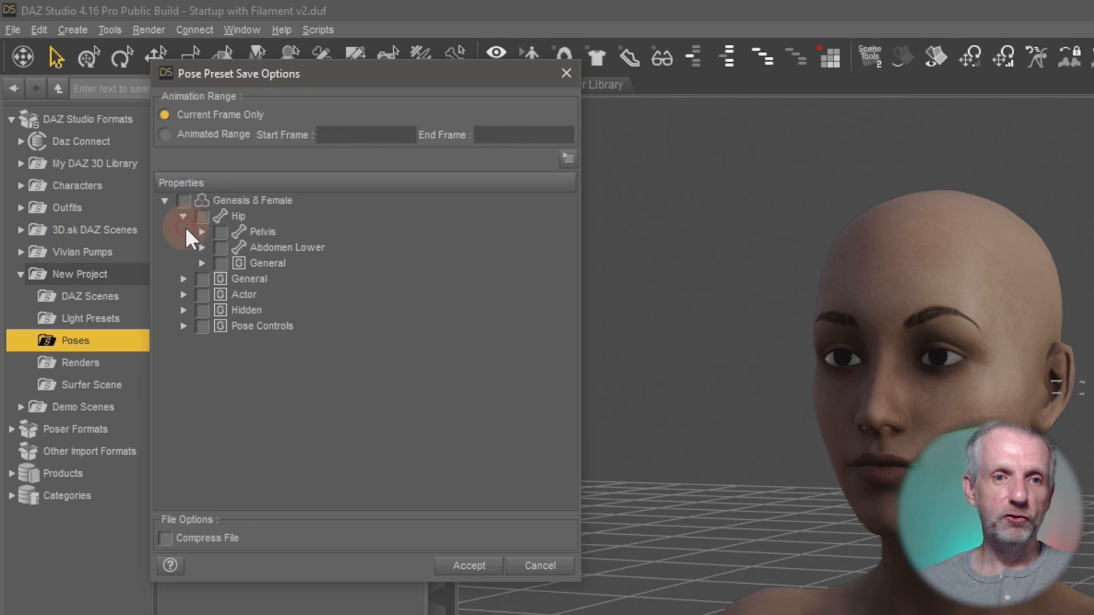
click(201, 247)
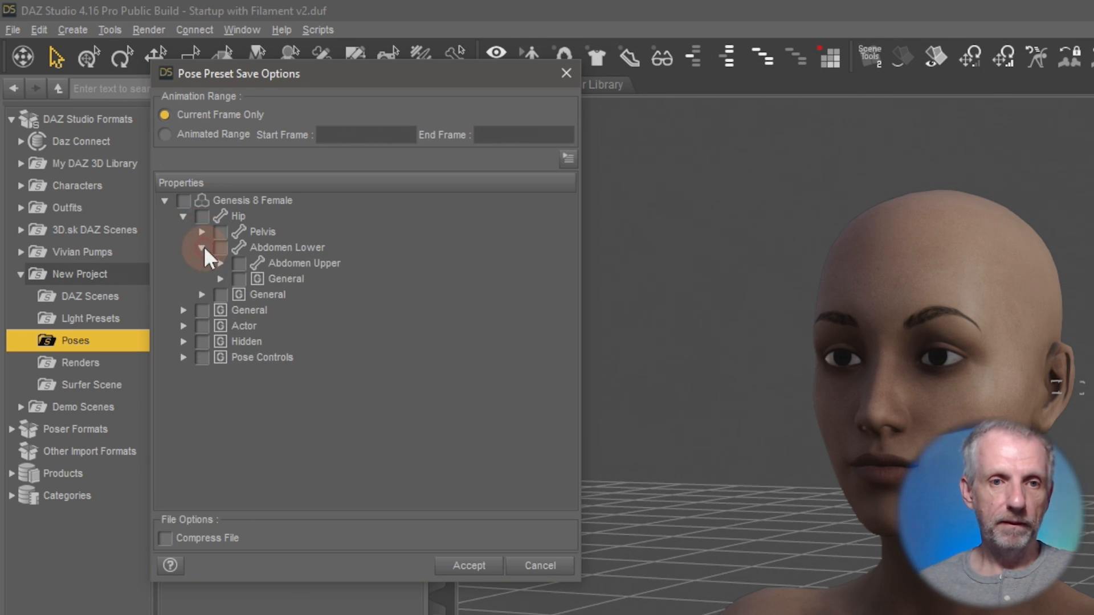
click(219, 262)
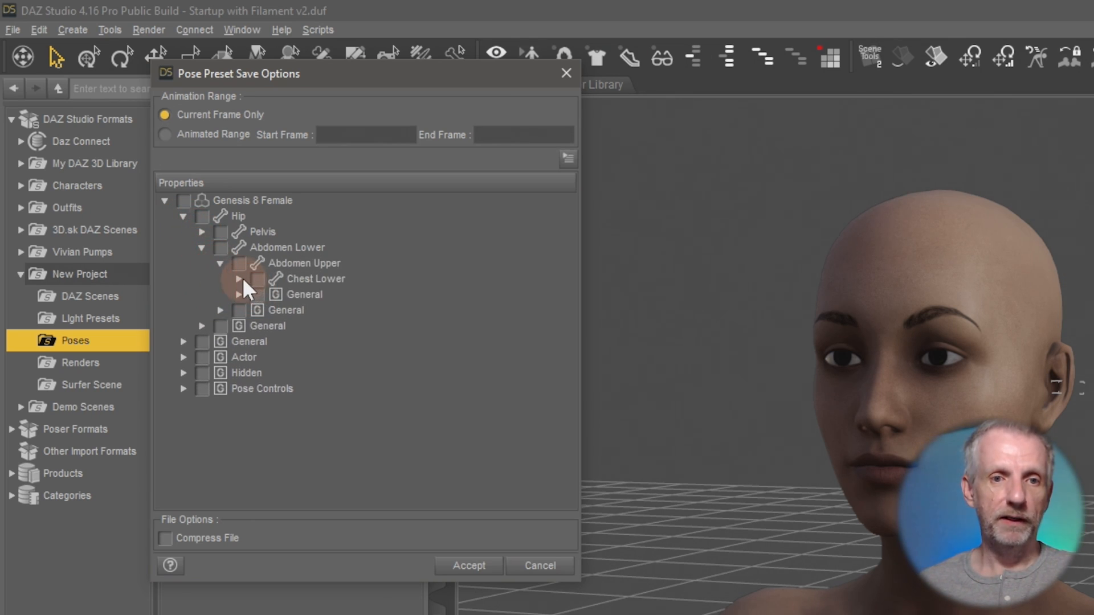
click(238, 278)
click(257, 295)
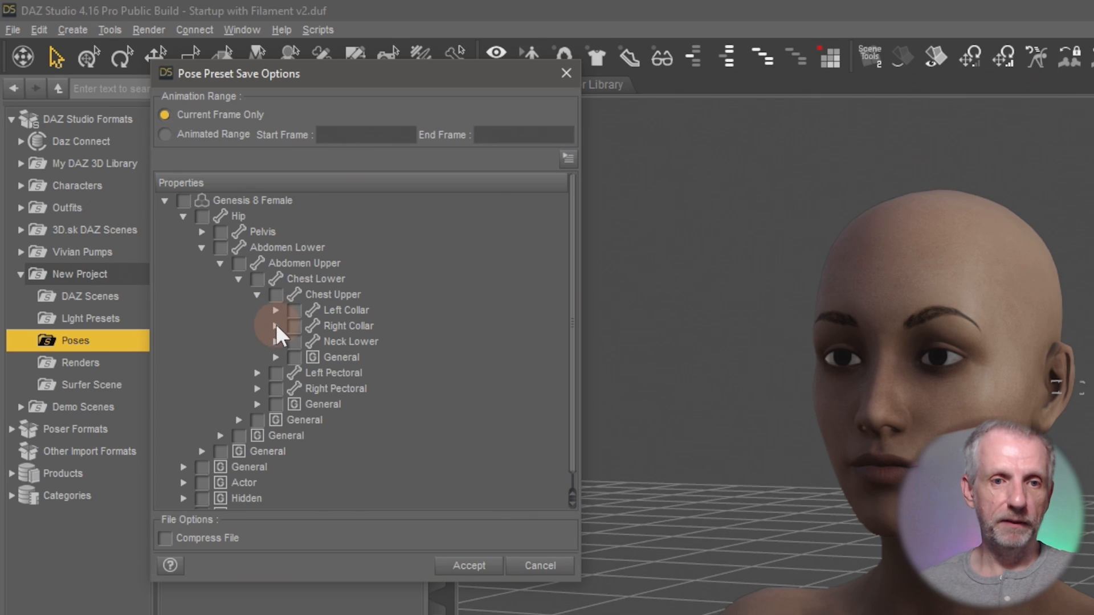
click(276, 342)
click(294, 357)
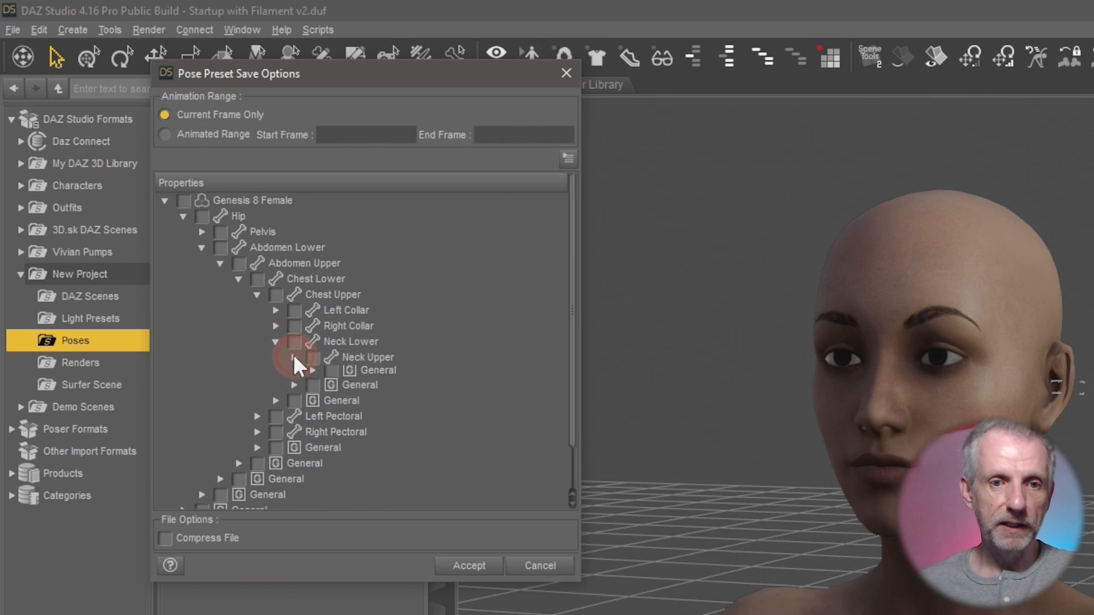
click(312, 373)
click(331, 374)
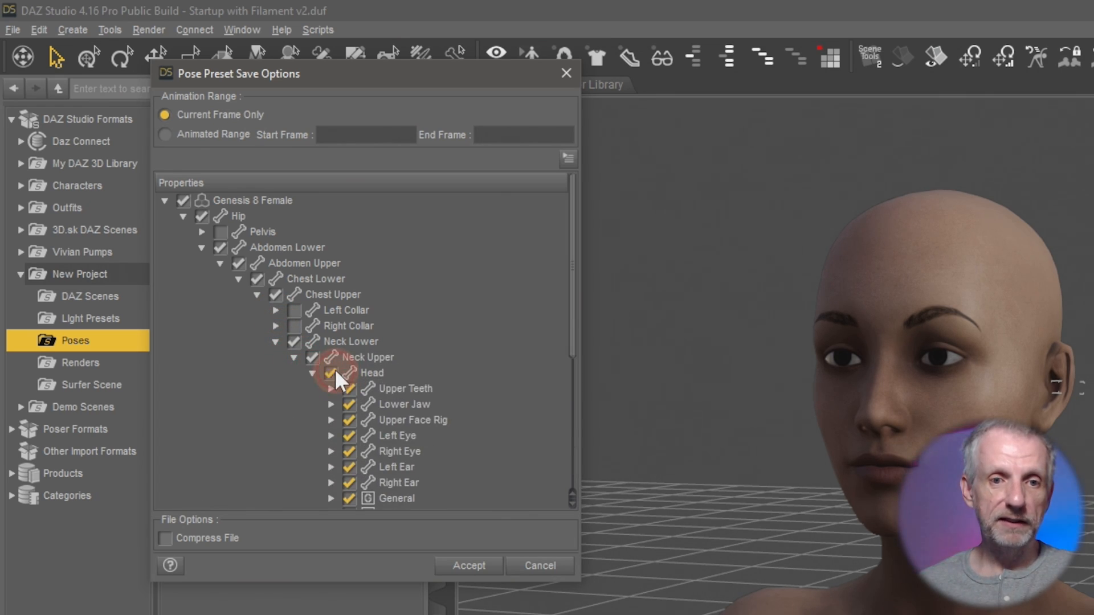
scroll(540, 394, down, 2)
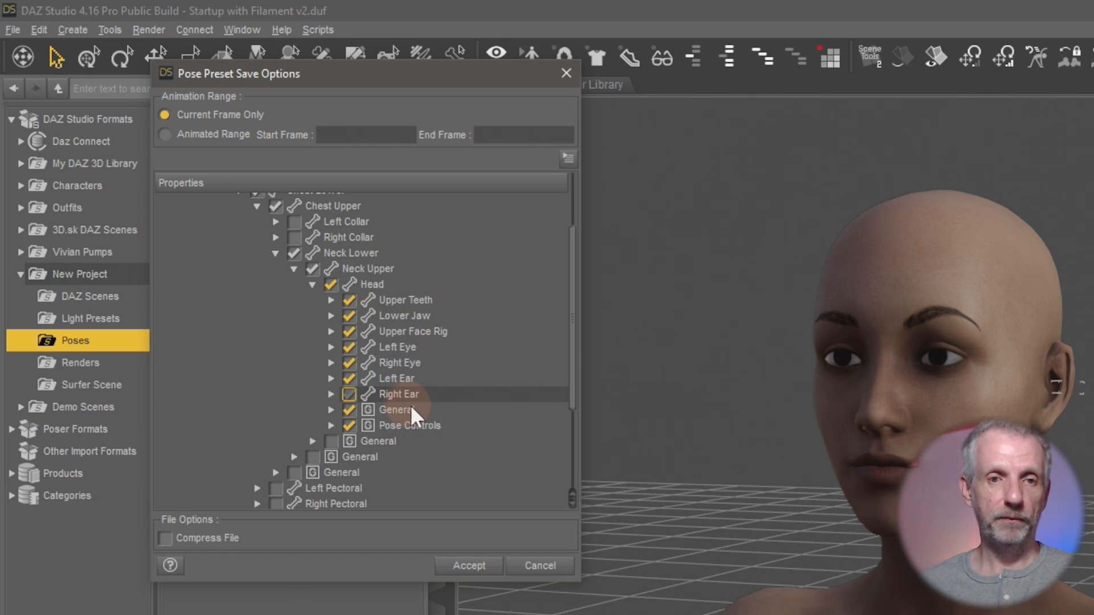
scroll(434, 401, up, 2)
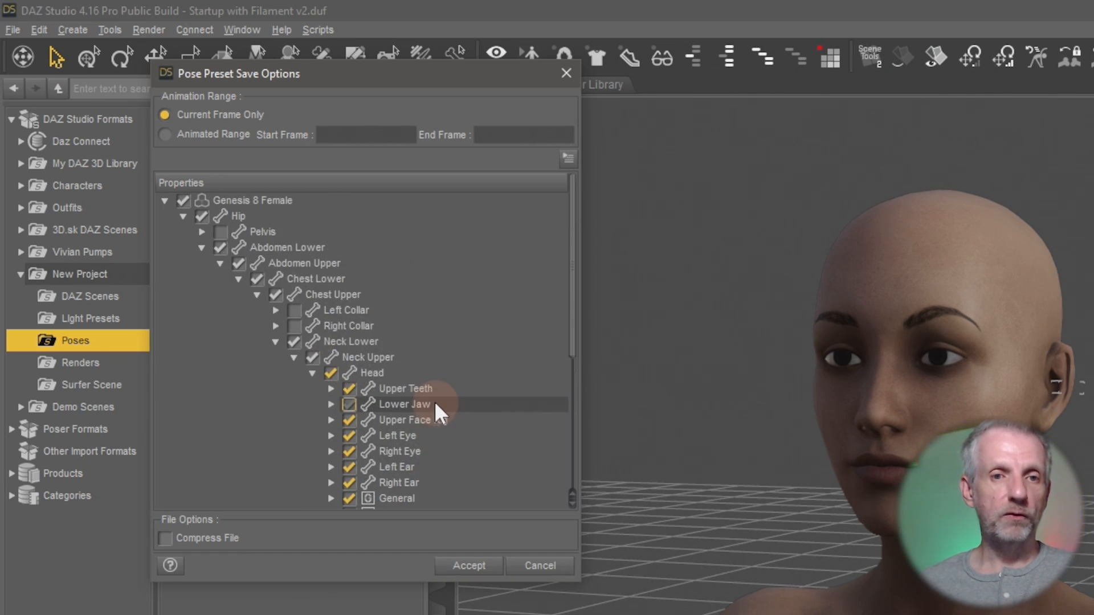
- Include all figure properties except the General Transforms, and cancel saving the pose preset
click(182, 200)
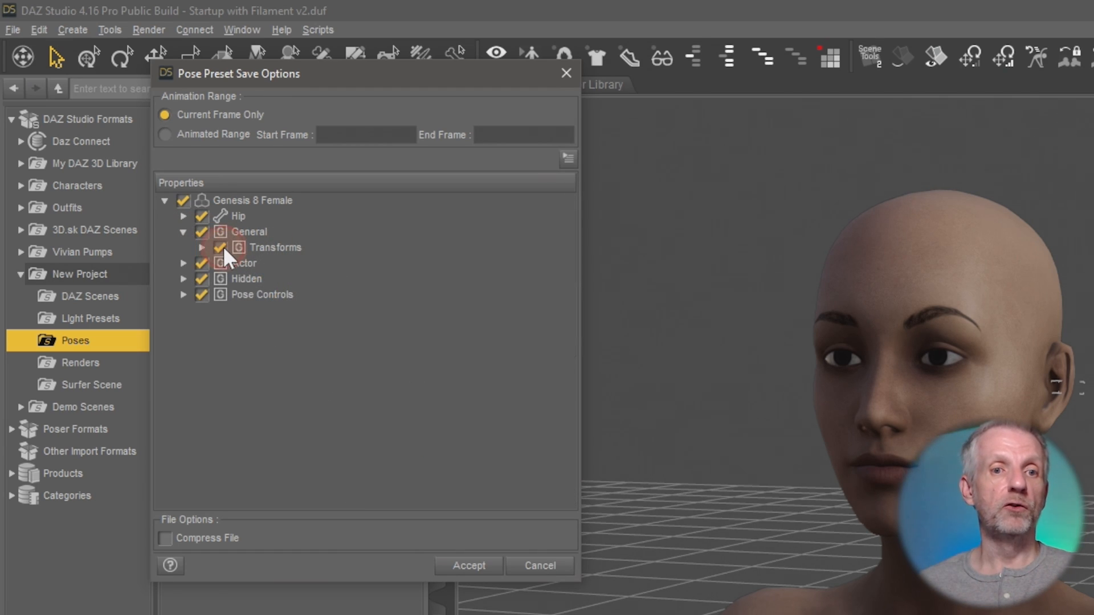
click(222, 247)
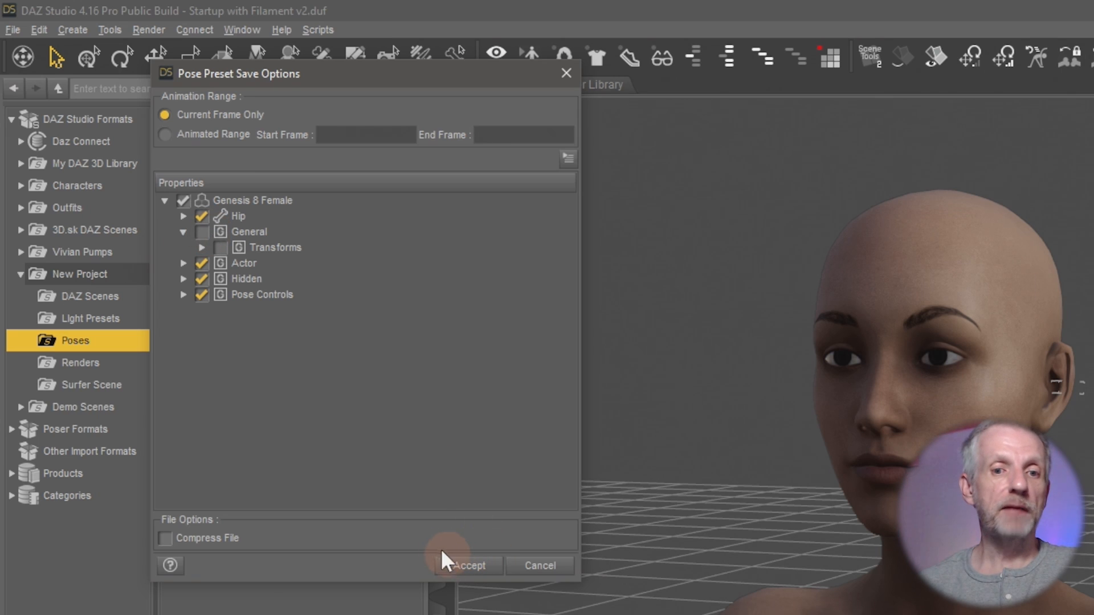
click(538, 568)
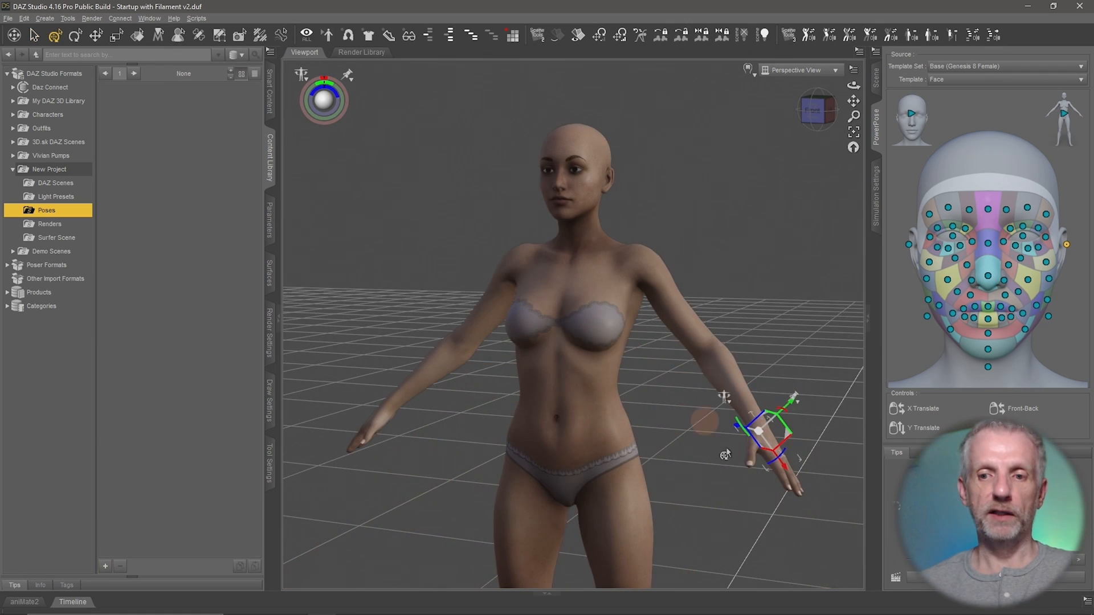
- Pull the left hand forward and up in the viewport so that the elbow bends
middle_drag(755, 465, 751, 466)
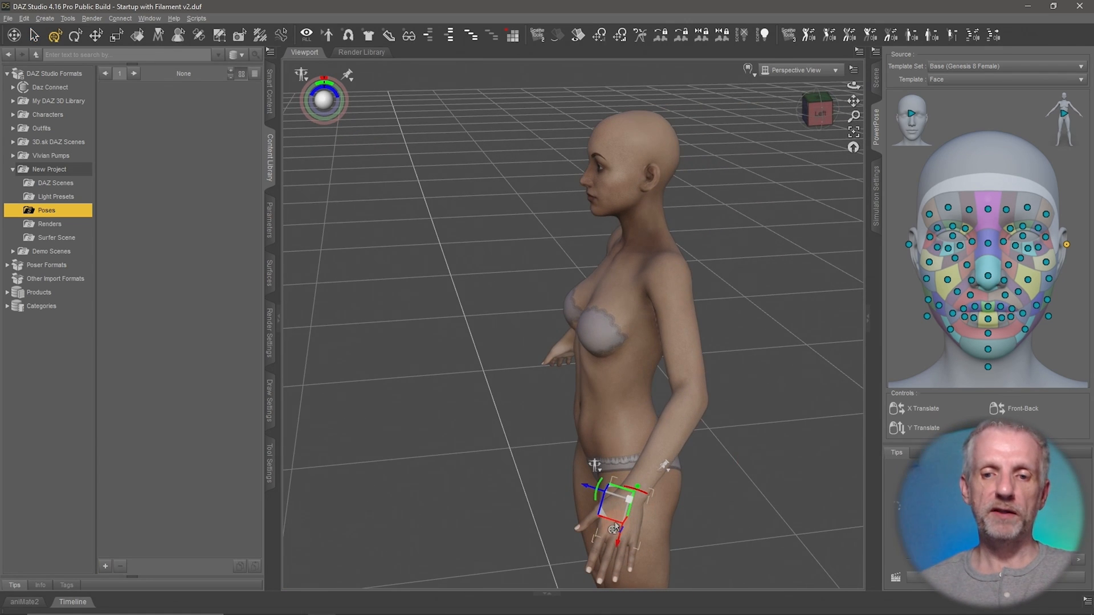
drag(615, 527, 584, 470)
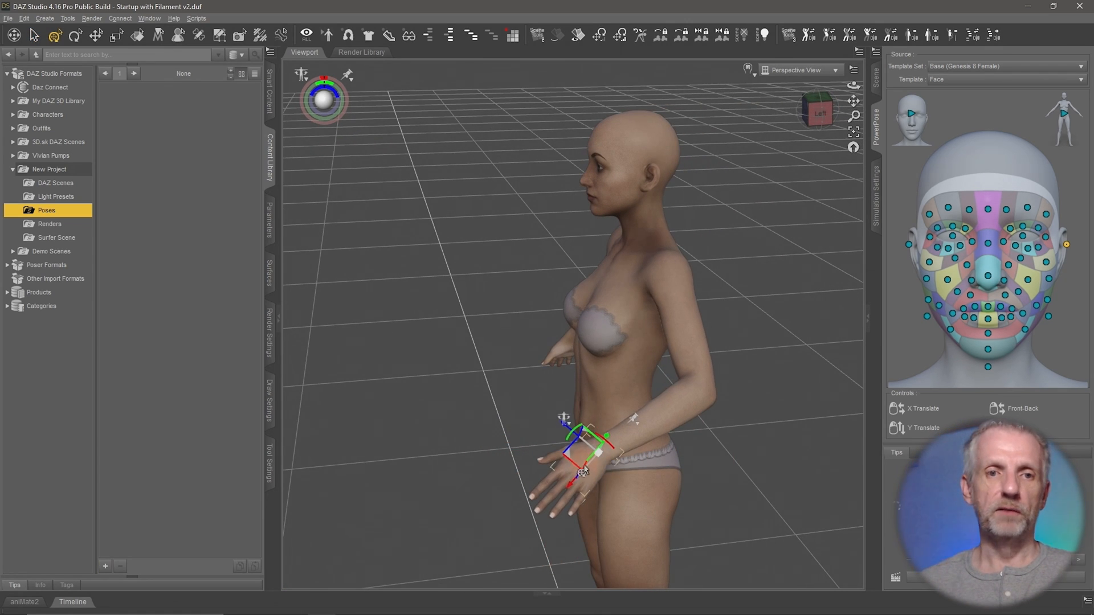
- Try out the left hand's Side-Side parameter, and rotate the hand to Twist -10.00, Side-Side -1.37 and Bend -46.68
click(269, 220)
drag(150, 101, 135, 101)
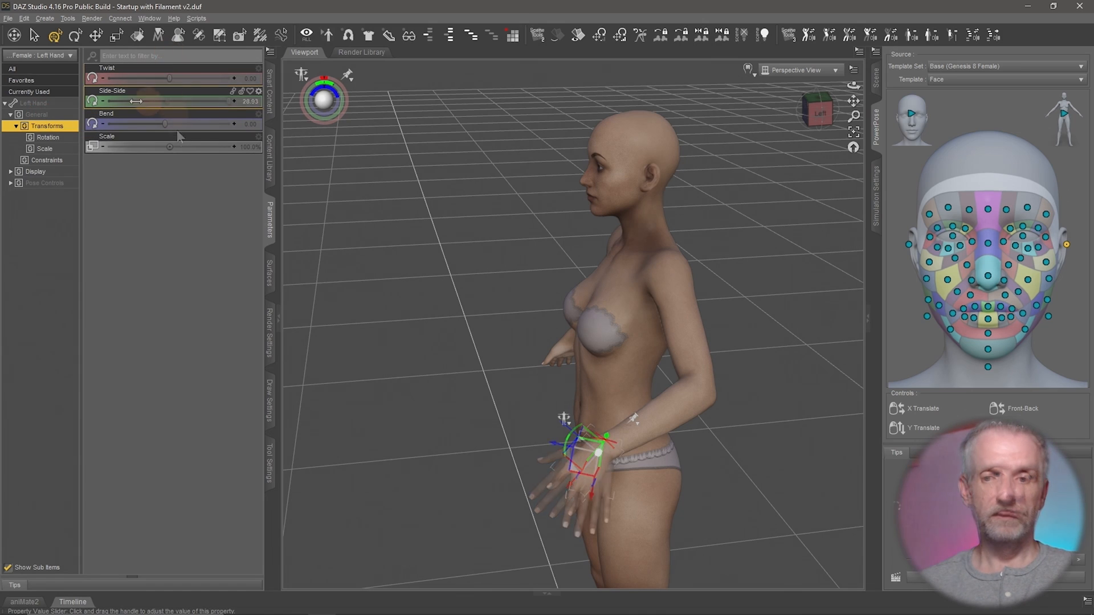
drag(136, 101, 194, 106)
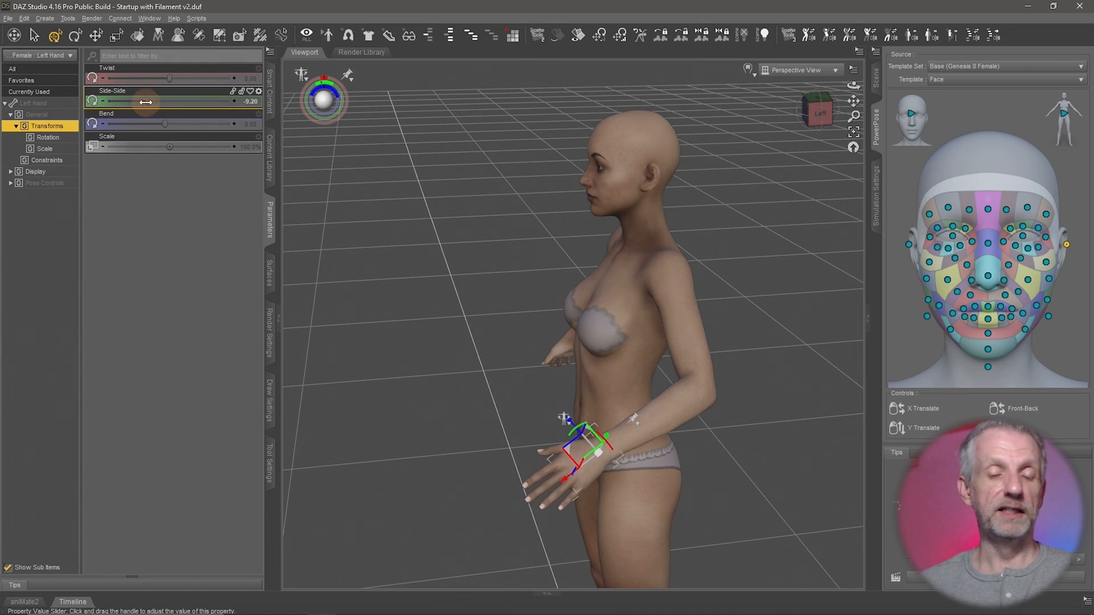
key(ctrl+z)
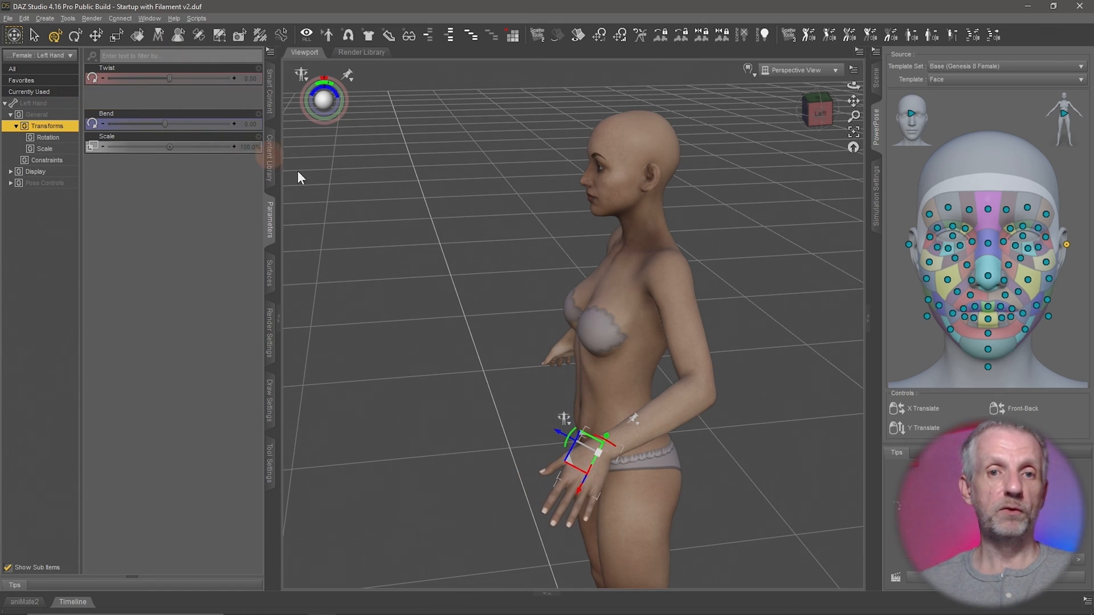
mouse_move(324, 100)
mouse_down()
mouse_move(311, 91)
mouse_move(323, 102)
mouse_up()
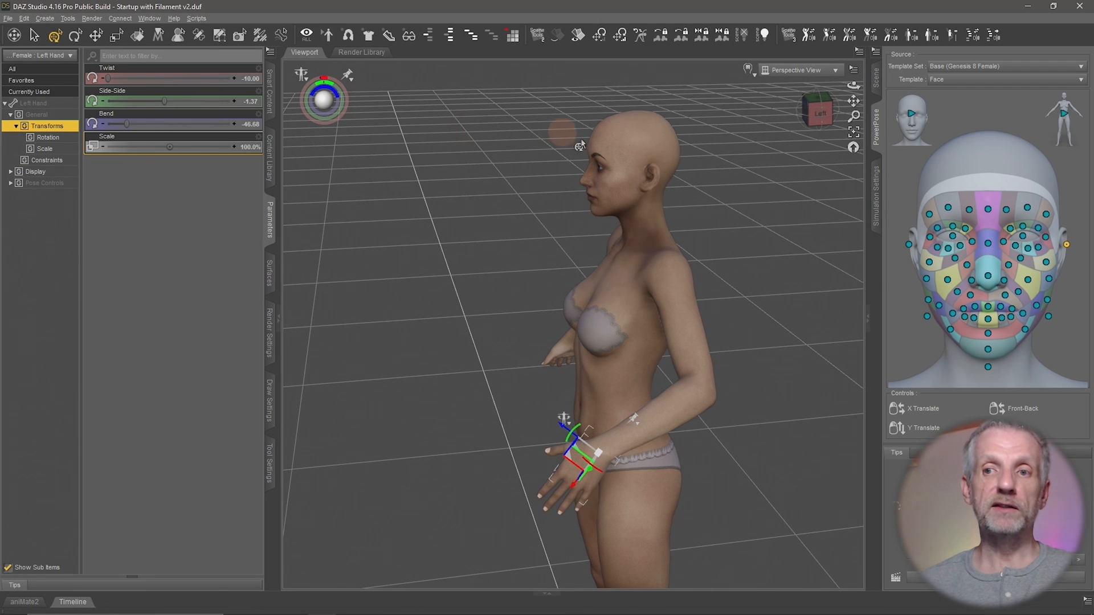
- Switch PowerPose to the Body template and bring the figure into a front three-quarter view
click(995, 81)
click(1001, 49)
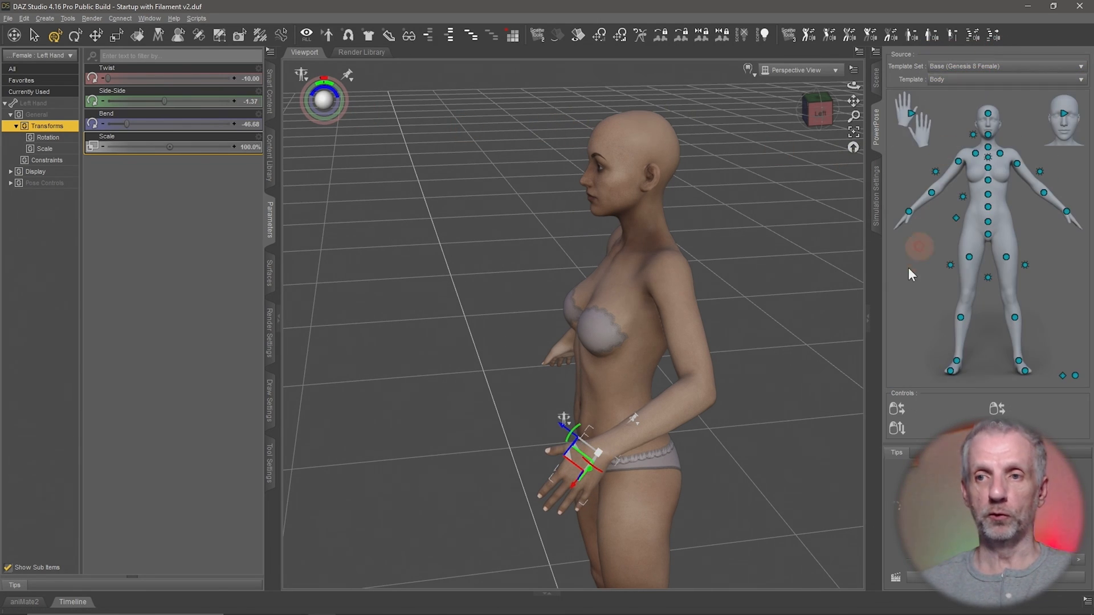
middle_drag(705, 306, 700, 300)
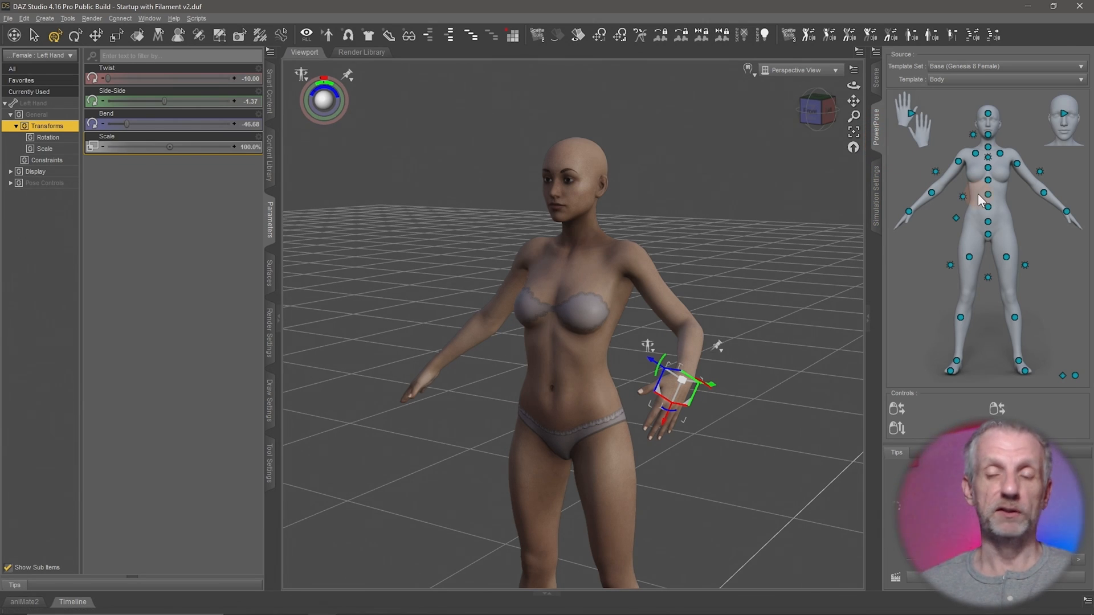
- Switch to DAZ Install Manager, clear the product filter, and filter the products by "power"
click(1028, 6)
click(348, 604)
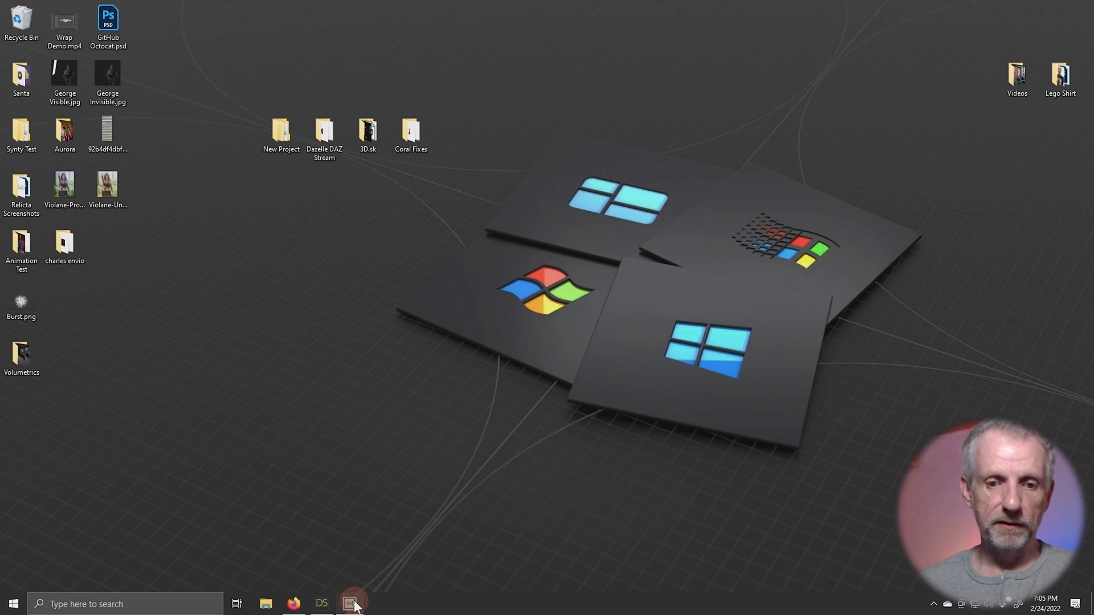
click(519, 109)
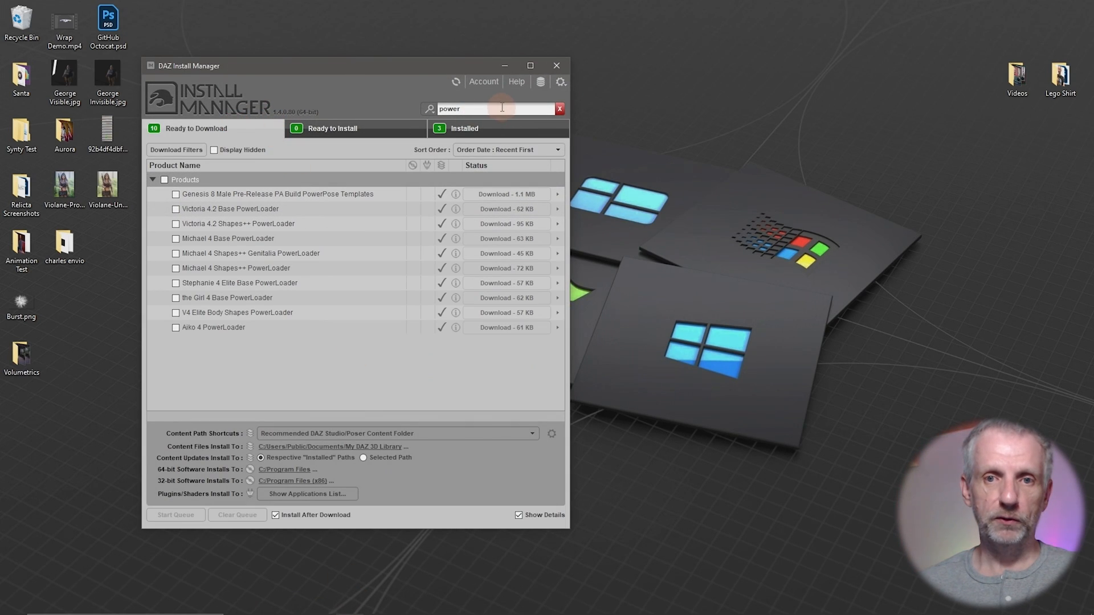
drag(502, 108, 371, 100)
click(560, 108)
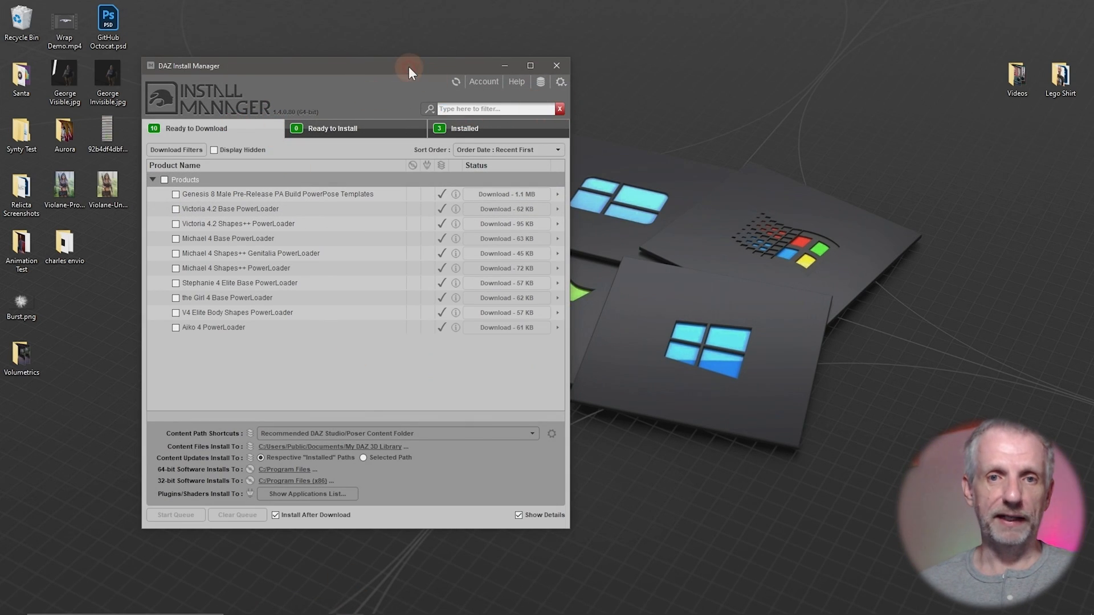
drag(409, 66, 282, 11)
click(347, 55)
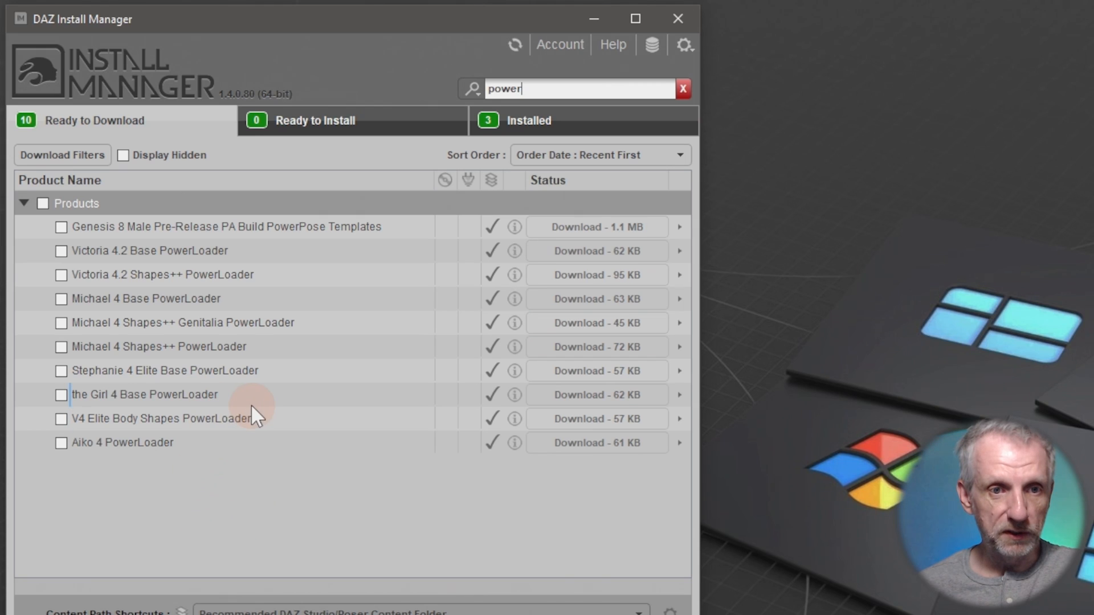
- Show the installed products and mark the Genesis 8 Female PowerPose Templates and Genesis 8 Male PowerPose Templates
click(588, 131)
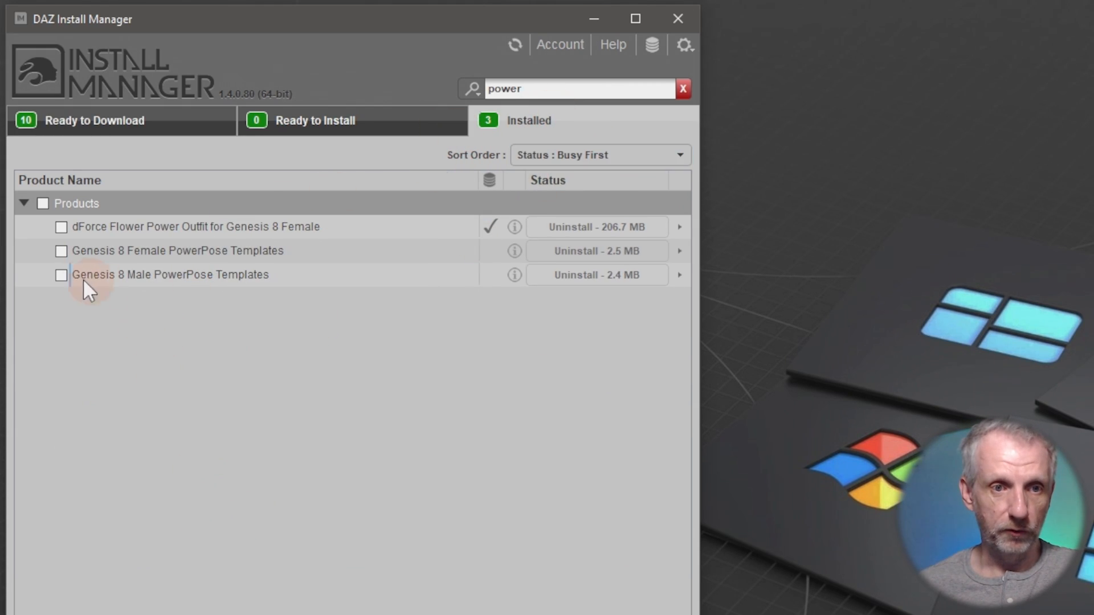
click(61, 251)
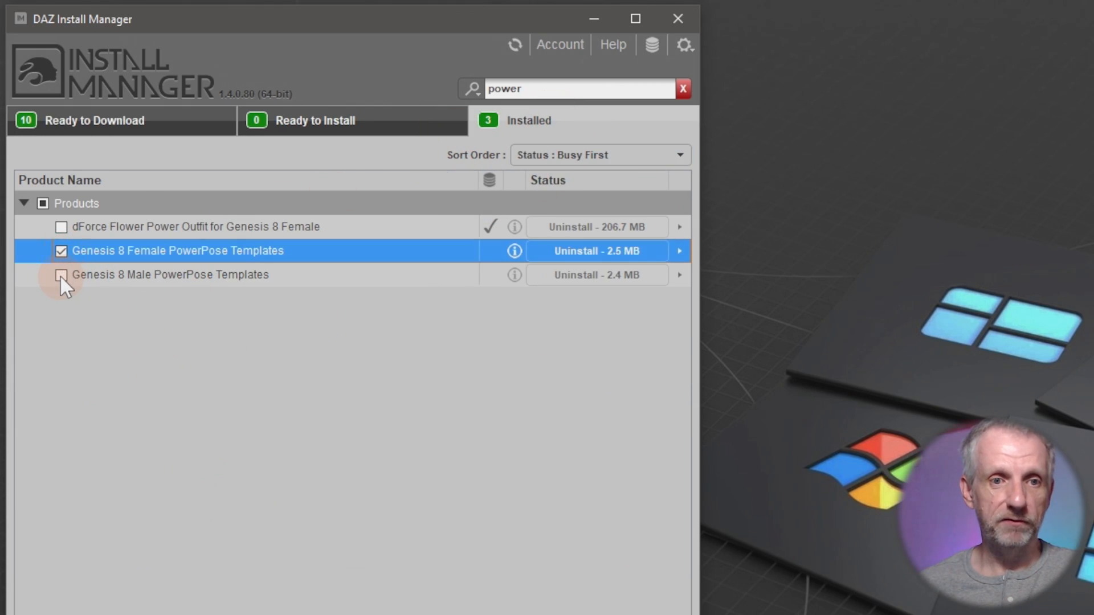
click(60, 275)
click(316, 252)
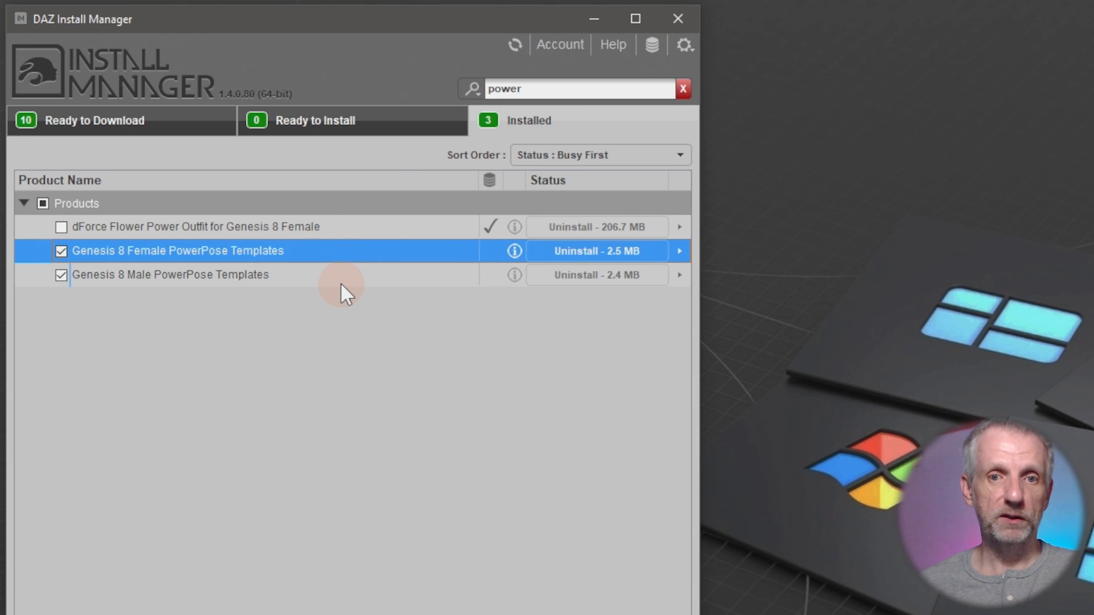
click(340, 282)
click(346, 251)
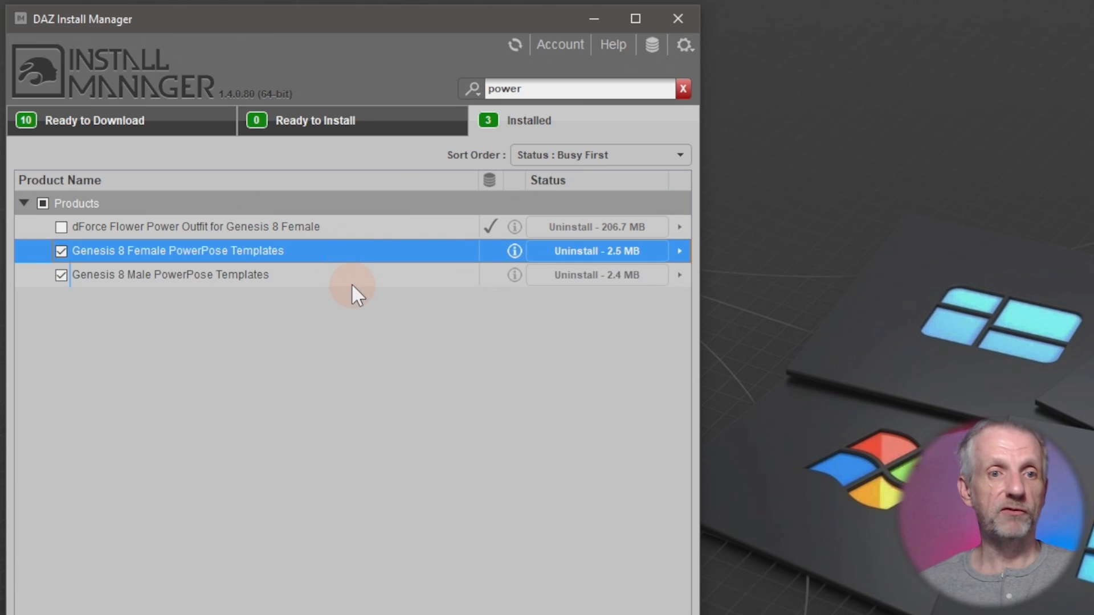
mouse_move(351, 282)
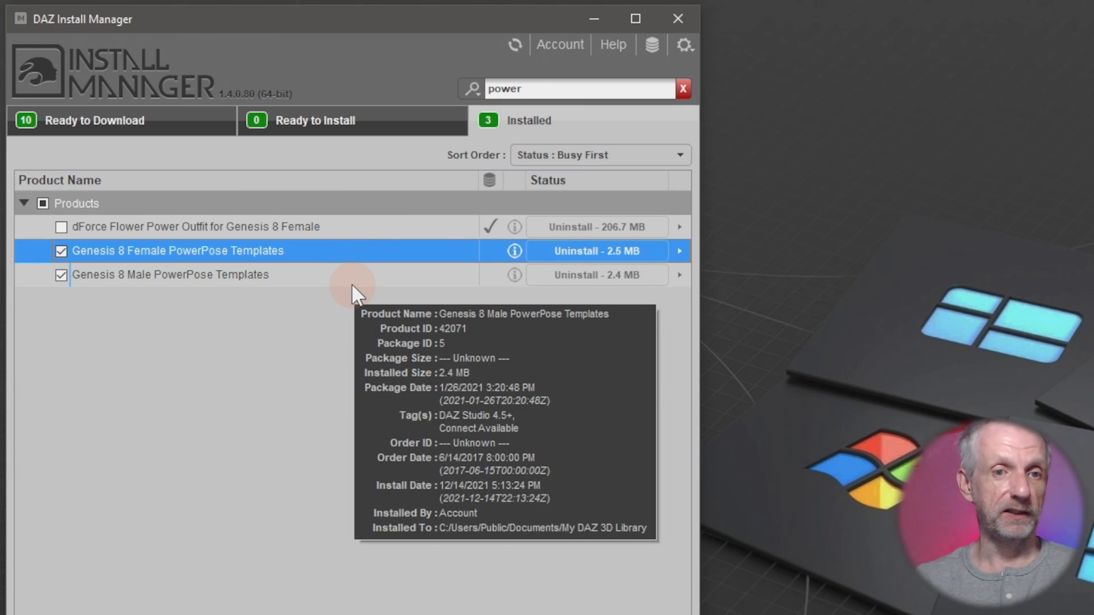